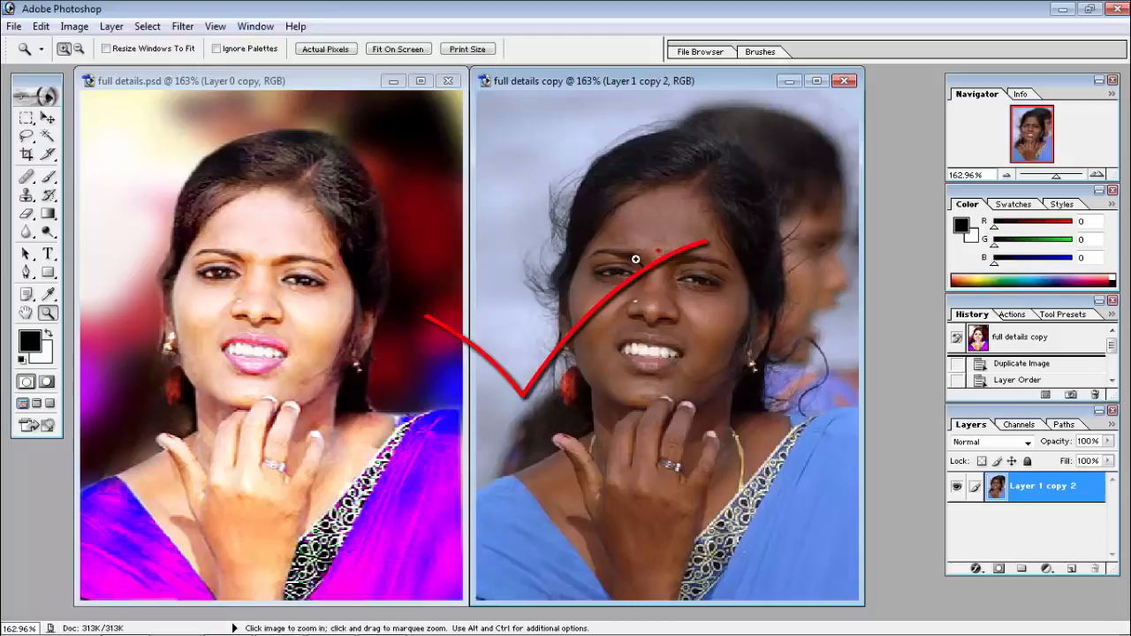
- Close the full details.psd document and maximize the full details copy window
{"action": "left_click", "coordinate": [448, 80]}
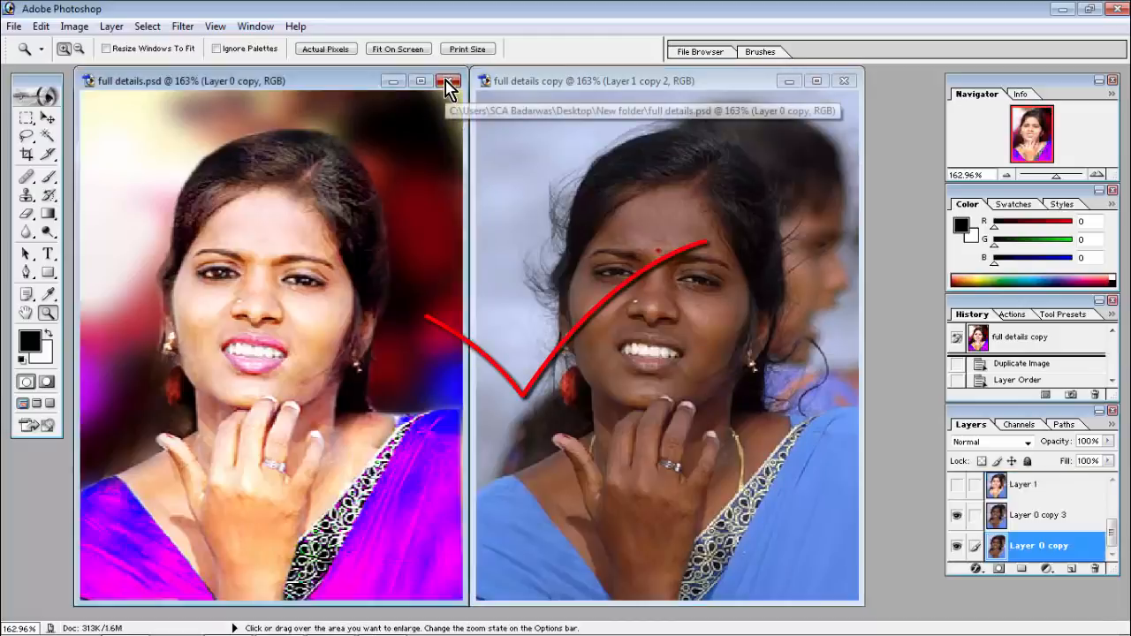
{"action": "left_click", "coordinate": [579, 254]}
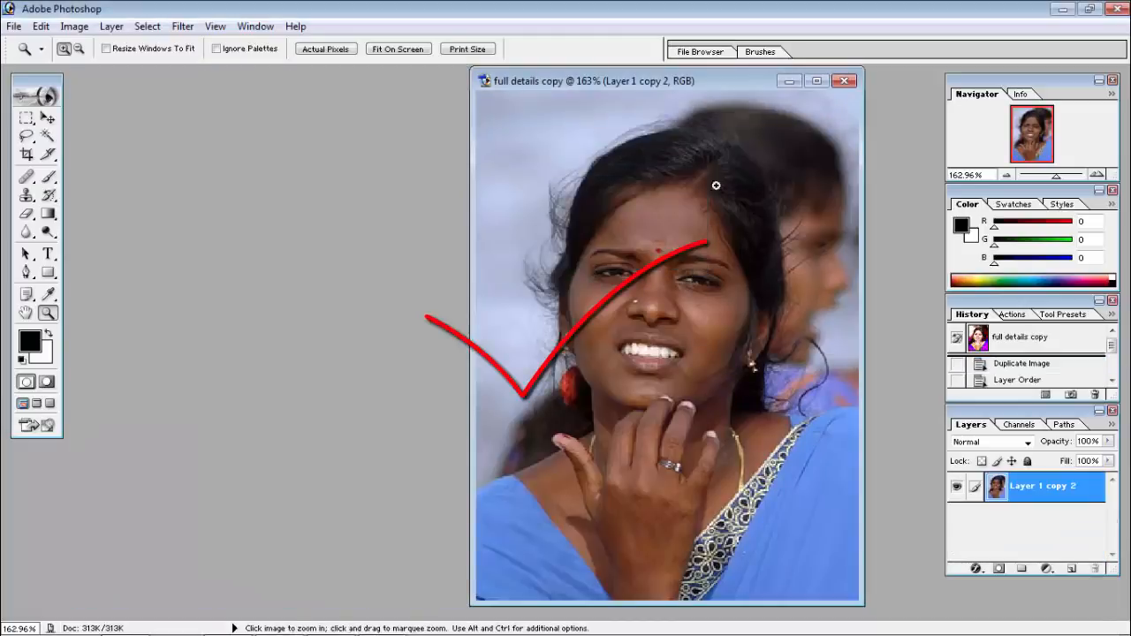
{"action": "left_click", "coordinate": [817, 81]}
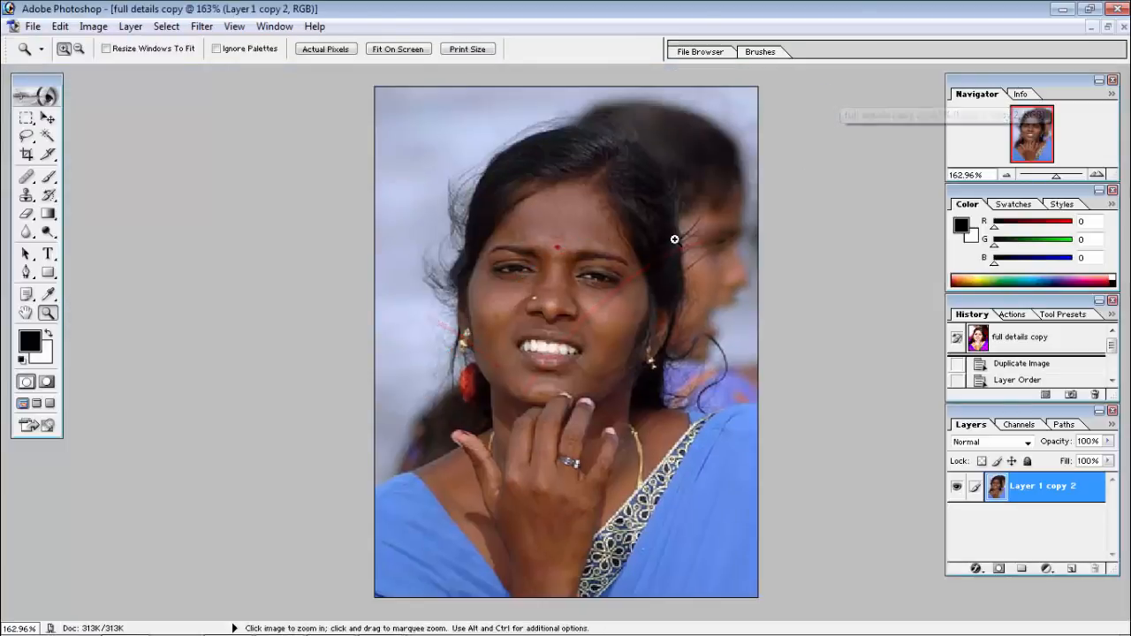
- Duplicate the Layer 1 copy 2 layer twice and hide the two lower layers
{"action": "left_click", "coordinate": [634, 368]}
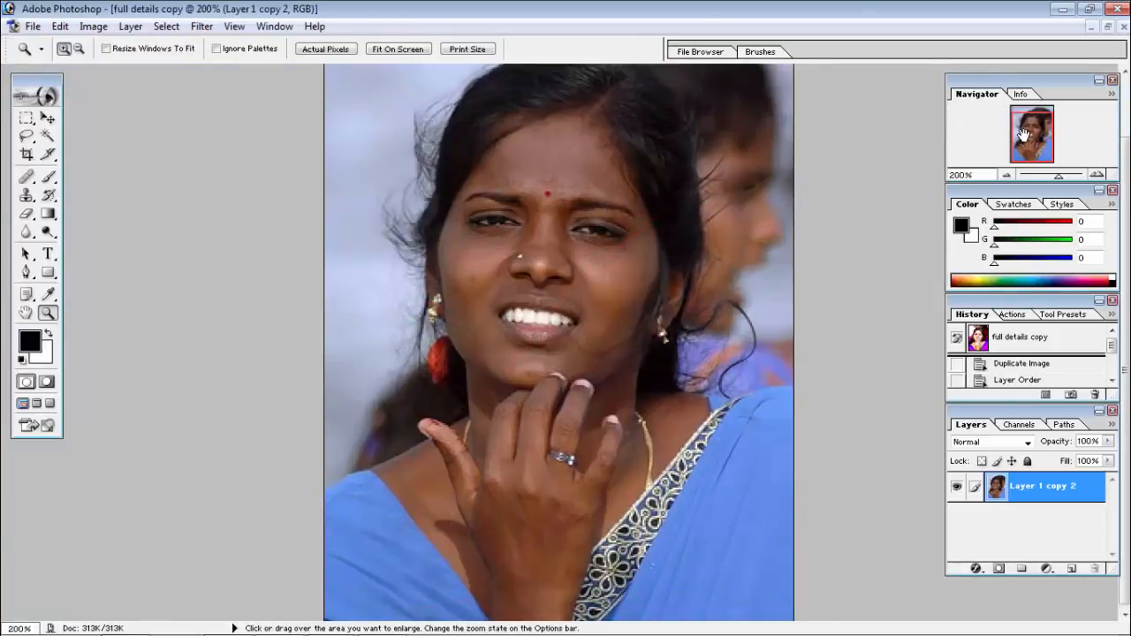
{"action": "mouse_move", "coordinate": [1026, 138]}
{"action": "left_mouse_down"}
{"action": "mouse_move", "coordinate": [1026, 127]}
{"action": "mouse_move", "coordinate": [1027, 141]}
{"action": "left_mouse_up"}
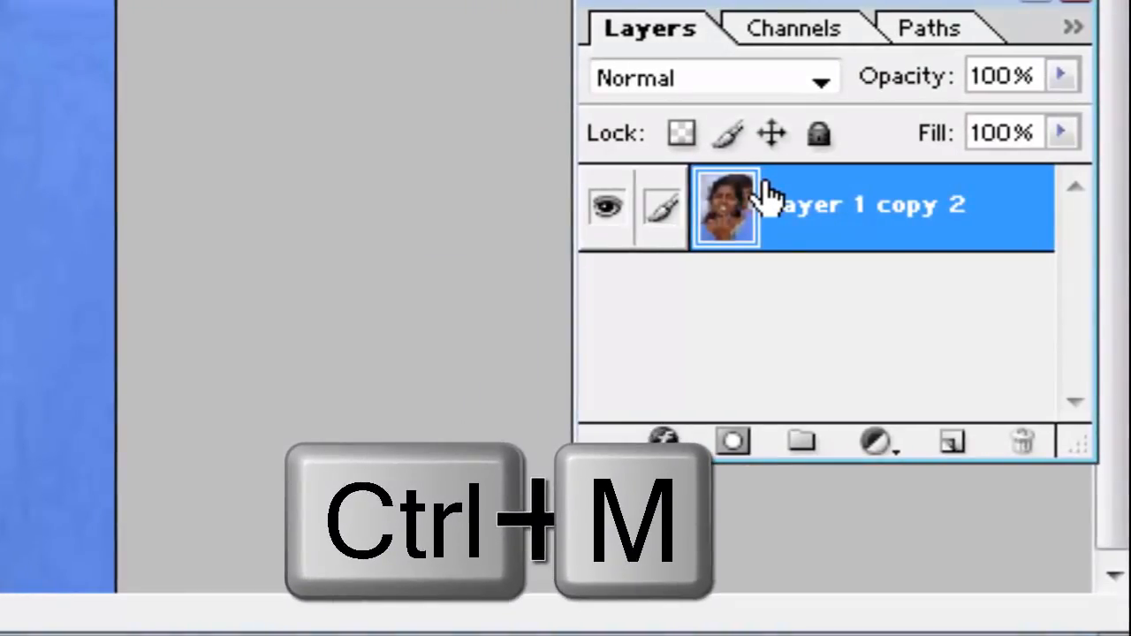
{"action": "key", "text": "ctrl+j"}
{"action": "key", "text": "ctrl+j"}
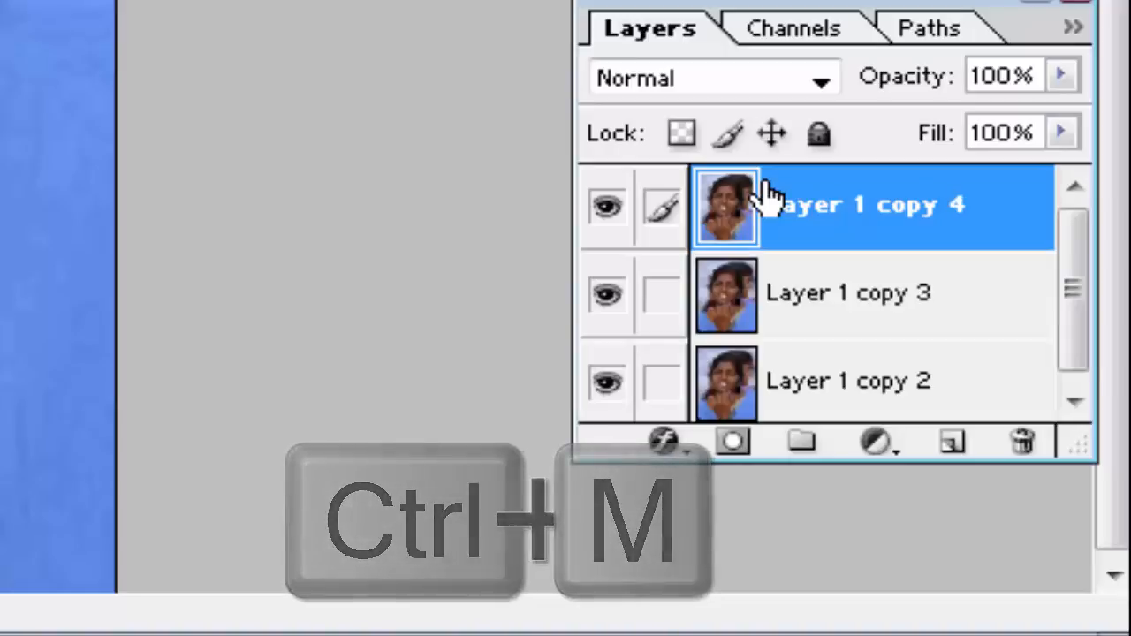
{"action": "left_click", "coordinate": [596, 300]}
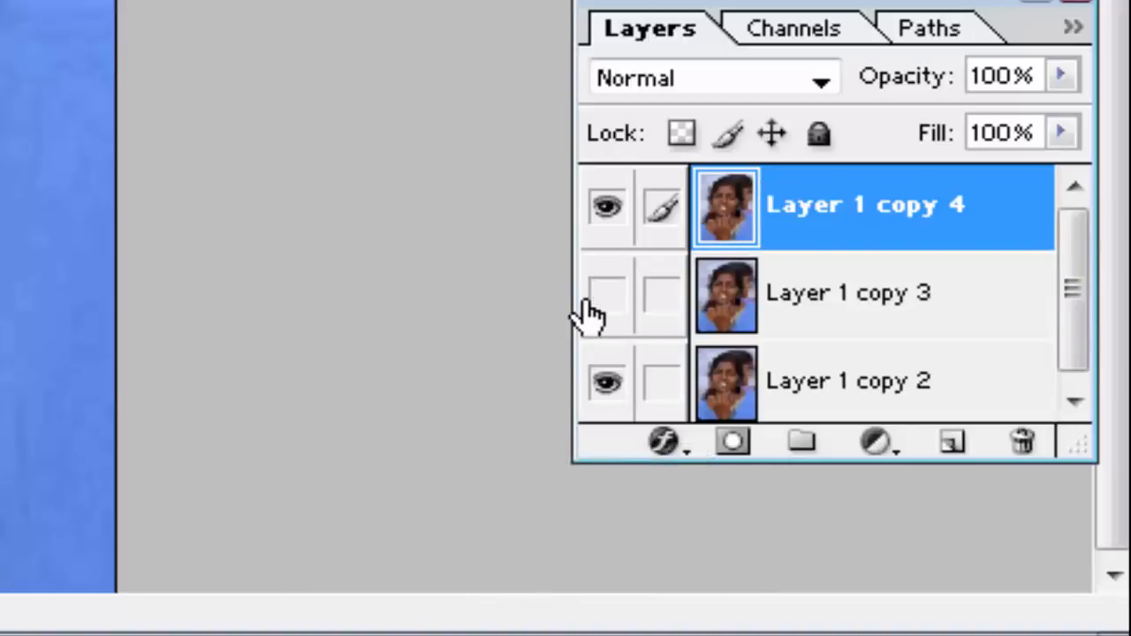
{"action": "left_click", "coordinate": [607, 382]}
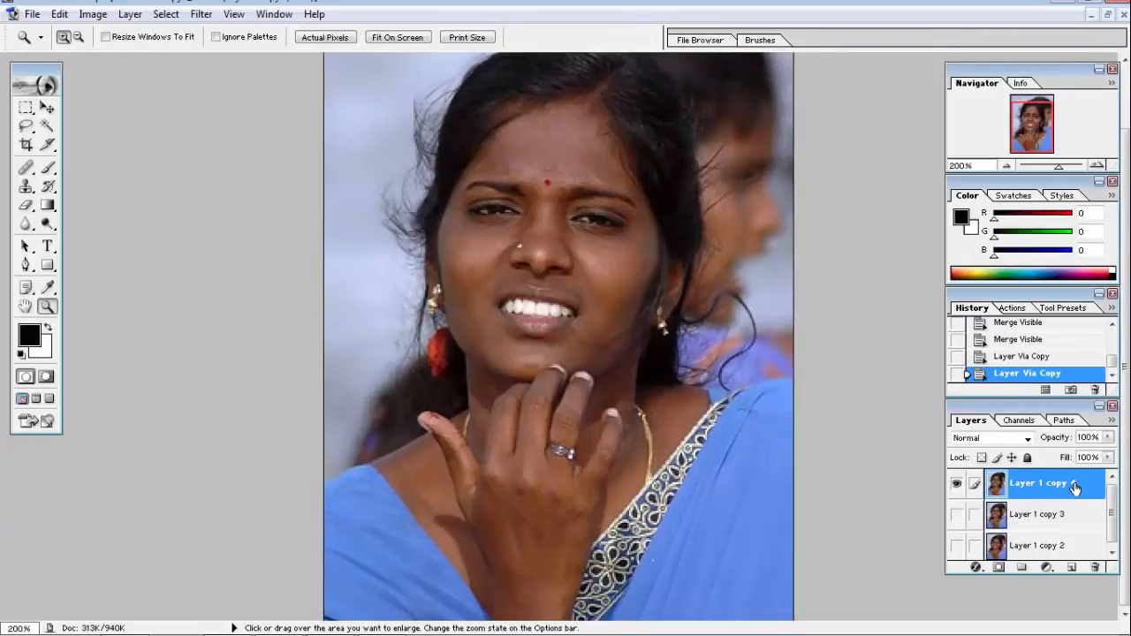
- Rename the uppermost layer as my work
{"action": "double_click", "coordinate": [1045, 483]}
{"action": "key", "text": "BackSpace"}
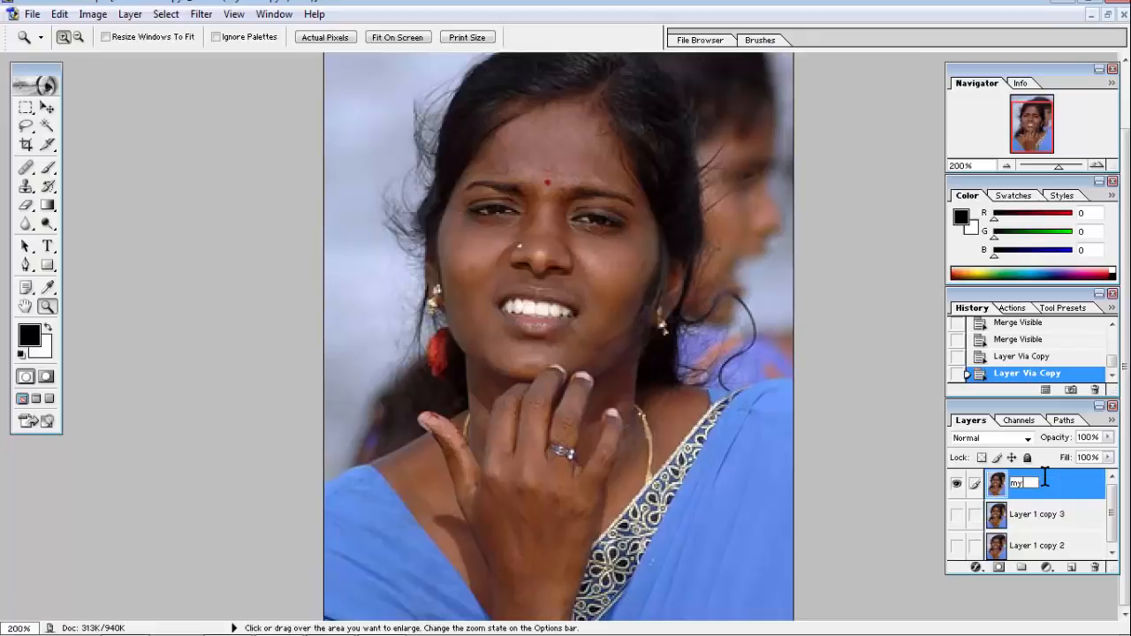
{"action": "type", "text": "my"}
{"action": "type", "text": " wo"}
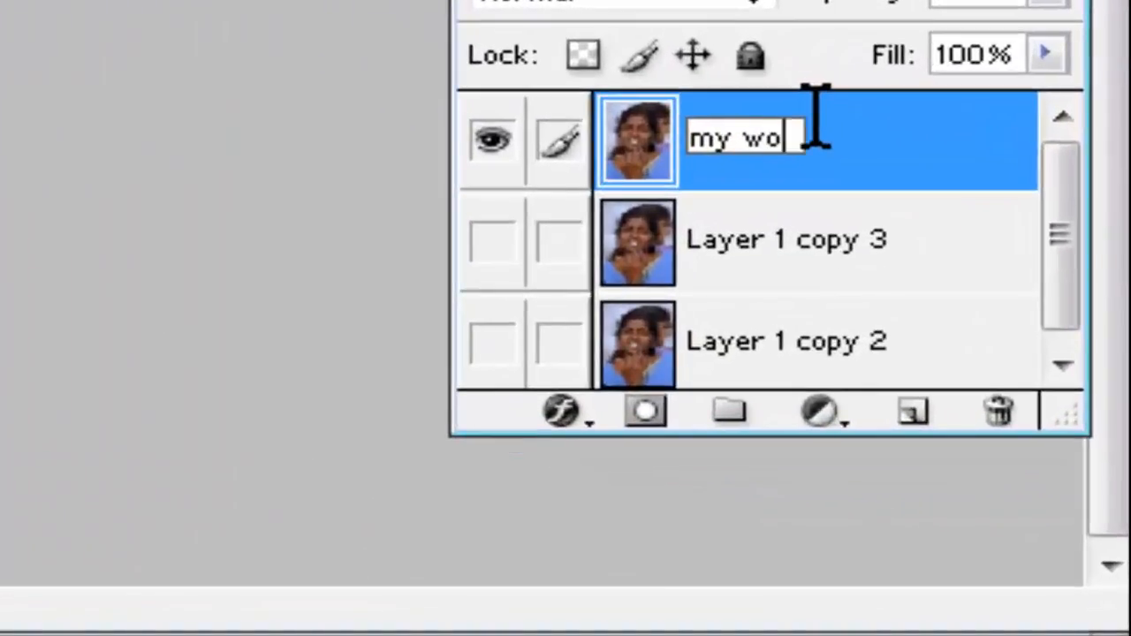
{"action": "type", "text": "rk"}
{"action": "key", "text": "Return"}
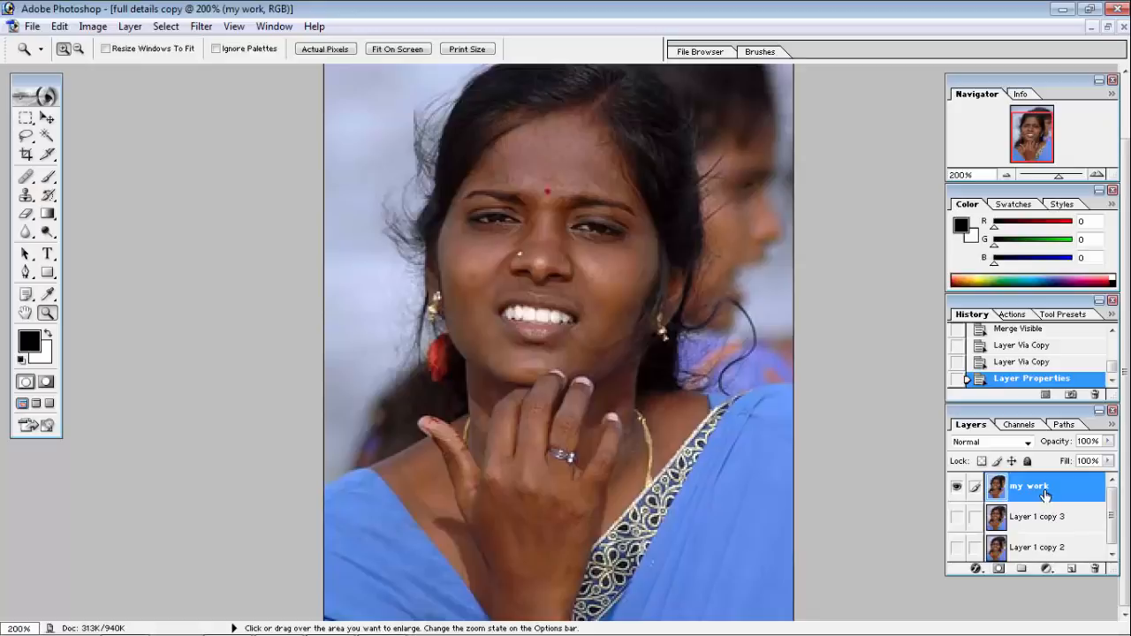
- Duplicate the my work layer and brighten the copy with an RGB Curves point at input 84, output 184
{"action": "key", "text": "ctrl+j"}
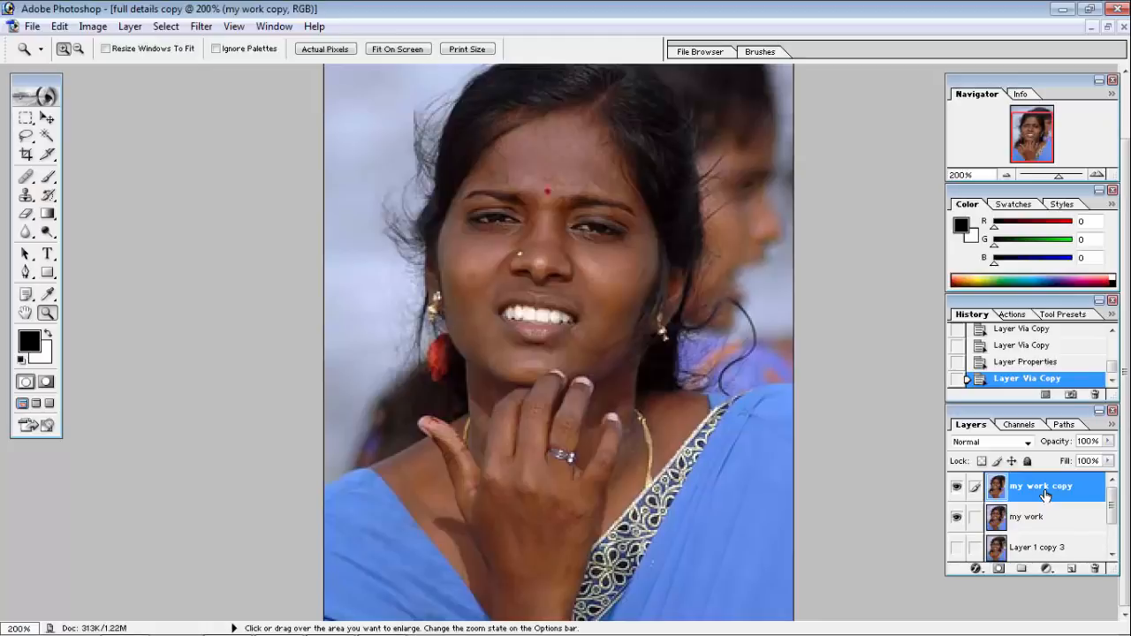
{"action": "key", "text": "ctrl+m"}
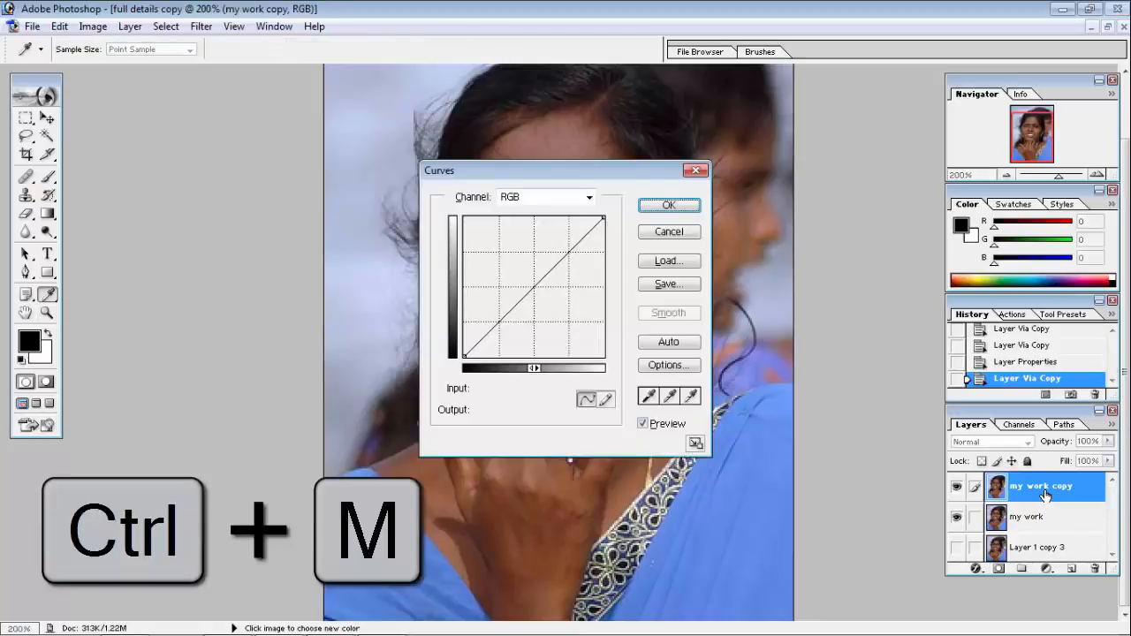
{"action": "left_click_drag", "start_coordinate": [629, 179], "coordinate": [977, 213]}
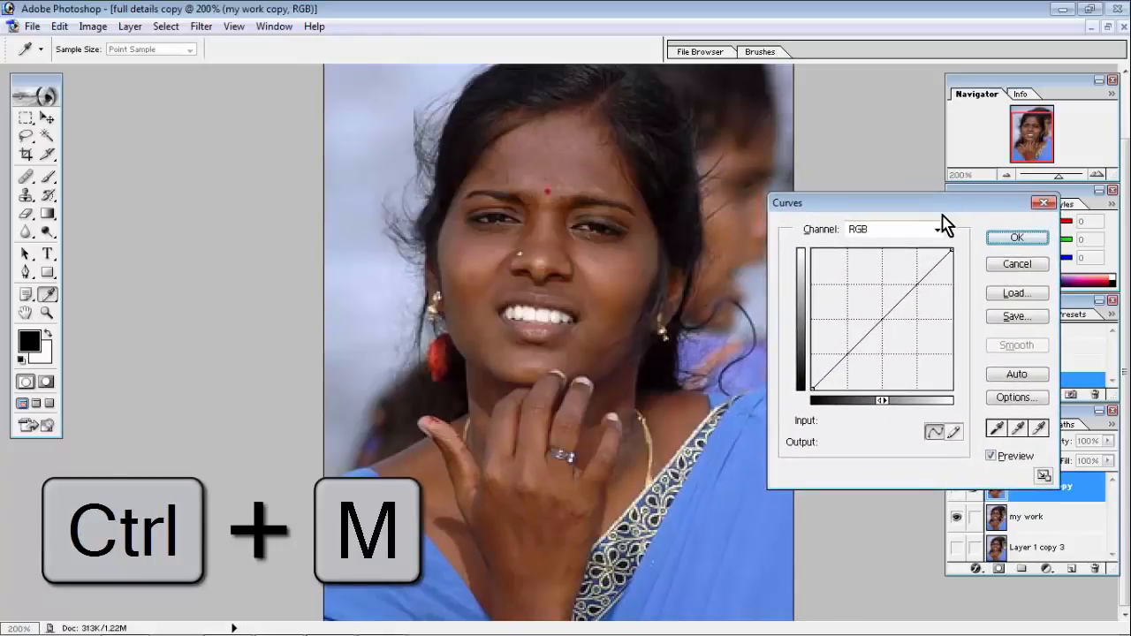
{"action": "left_click_drag", "start_coordinate": [901, 301], "coordinate": [858, 290]}
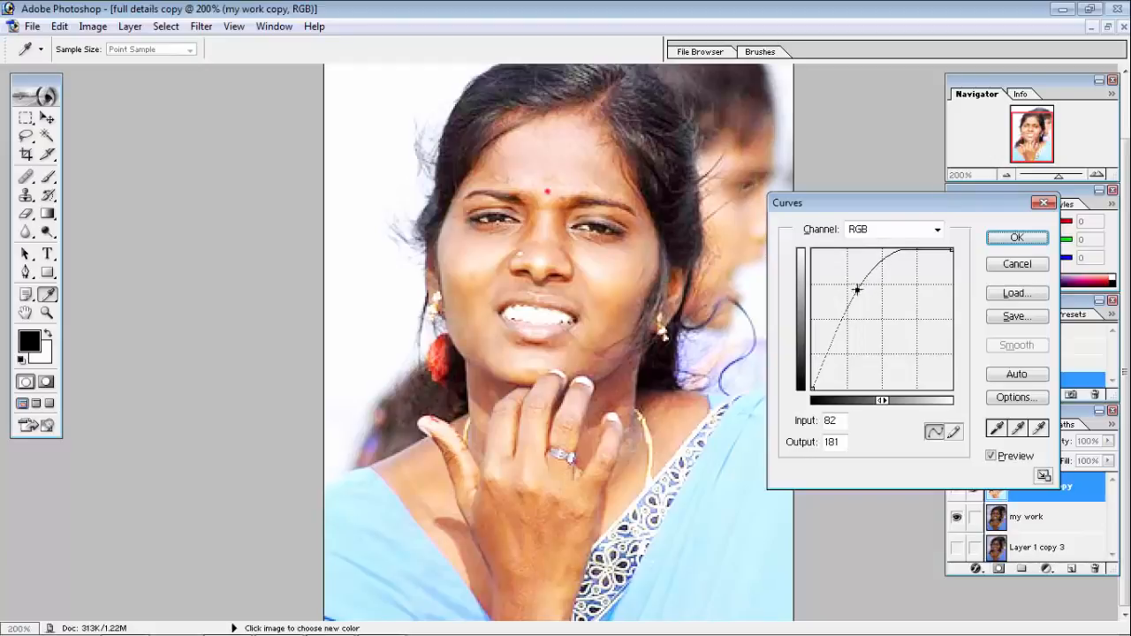
{"action": "left_click_drag", "start_coordinate": [857, 289], "coordinate": [857, 288]}
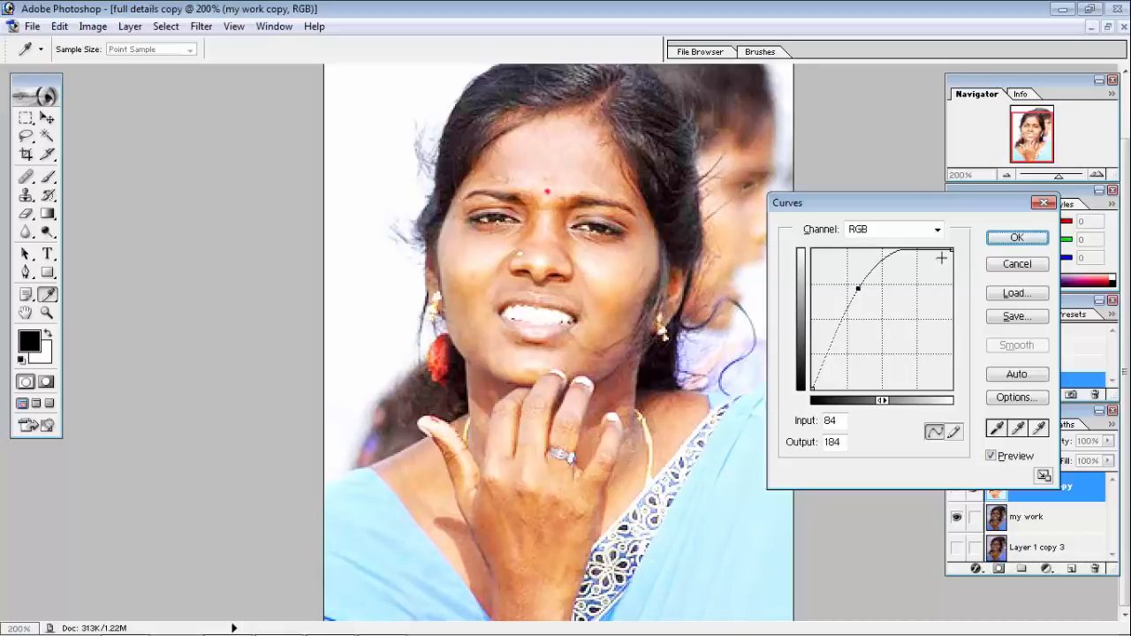
{"action": "left_click", "coordinate": [1017, 239]}
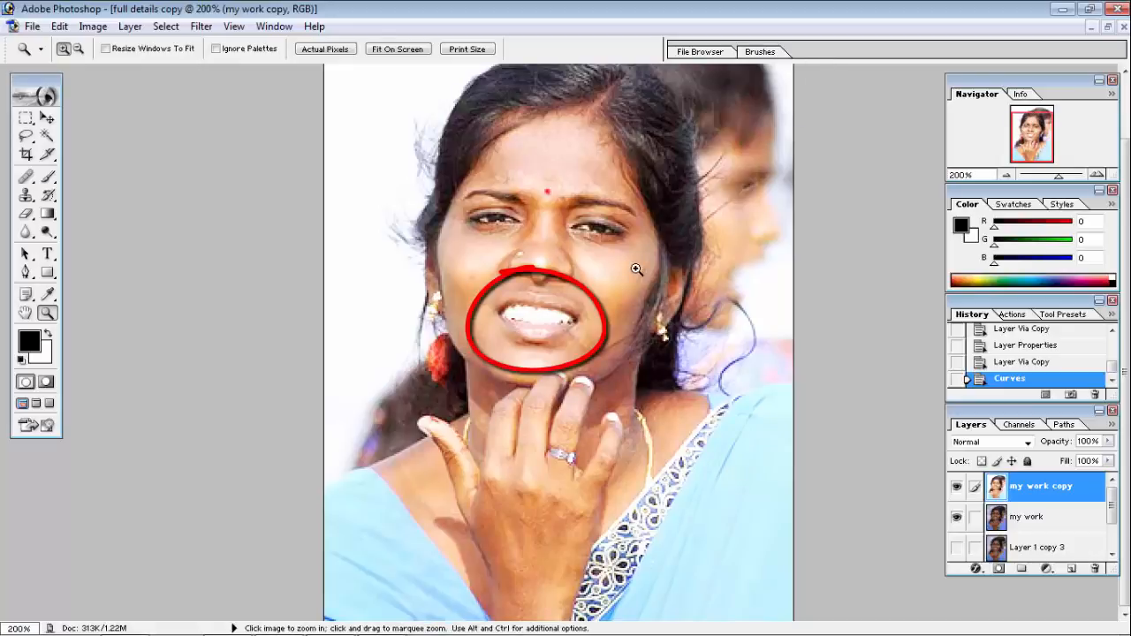
- Add a black layer mask to the brightened copy and fit the image on screen
{"action": "left_click_drag", "start_coordinate": [1038, 122], "coordinate": [1037, 112]}
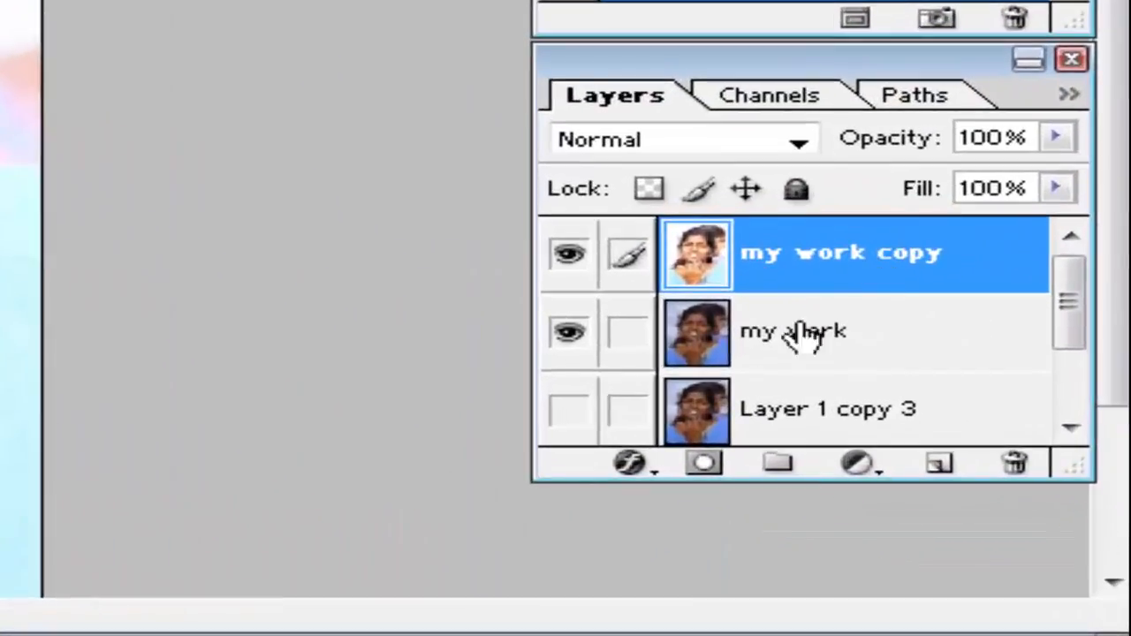
{"action": "left_click", "coordinate": [721, 466], "text": "alt"}
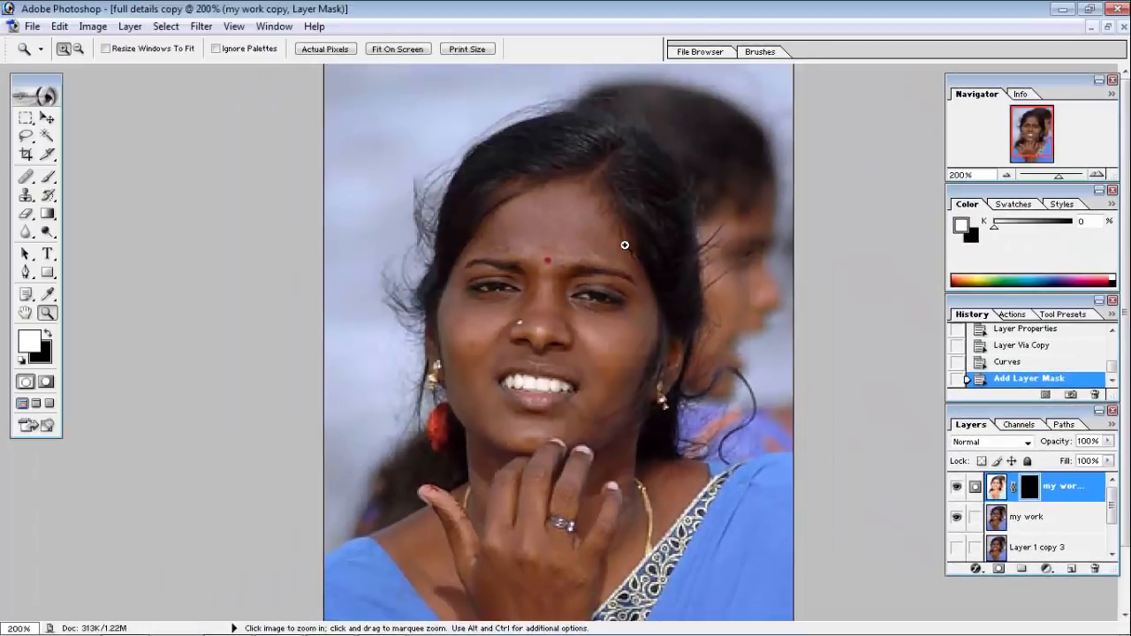
{"action": "right_click", "coordinate": [625, 245]}
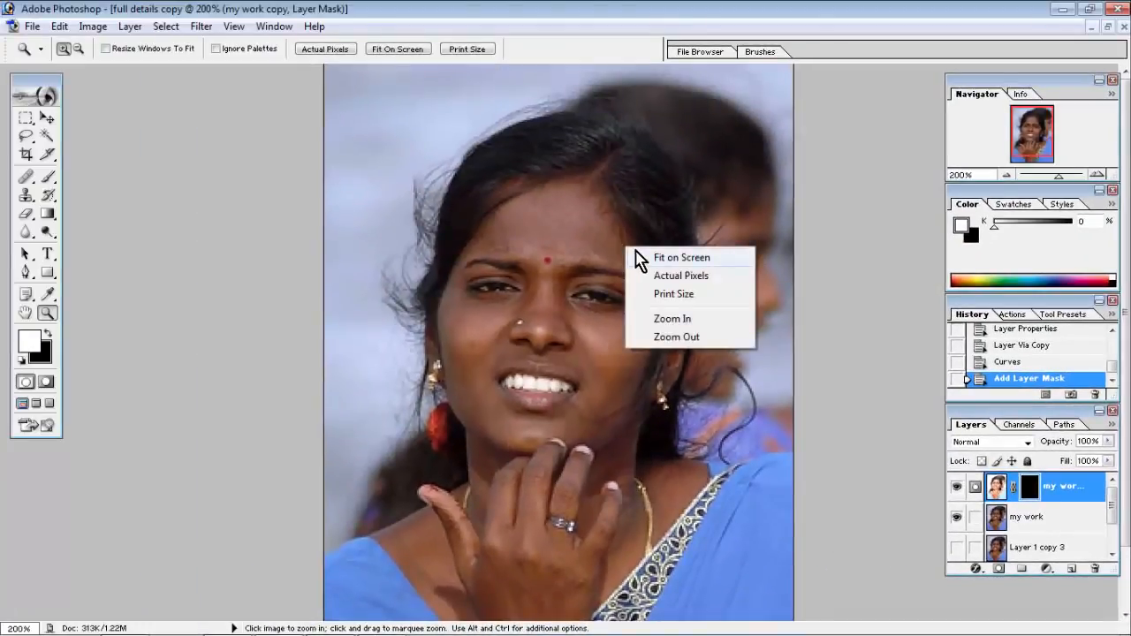
{"action": "left_click", "coordinate": [641, 255]}
- Paint white on the layer mask over the forehead and upper face with a soft 86 px brush
{"action": "left_click", "coordinate": [48, 177]}
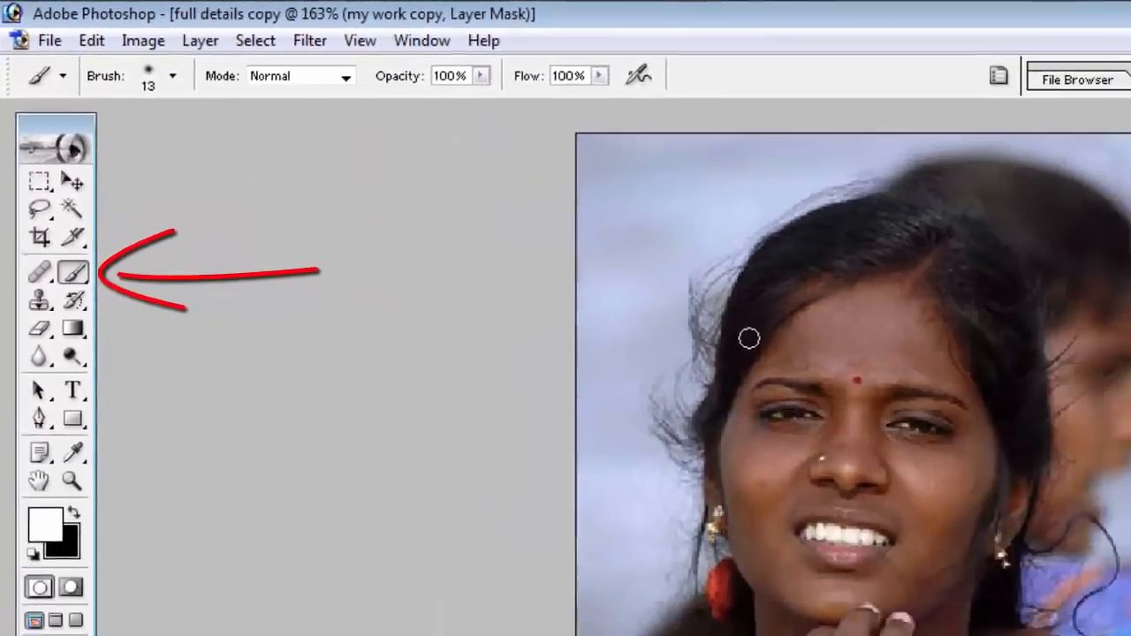
{"action": "right_click", "coordinate": [785, 352]}
{"action": "left_click_drag", "start_coordinate": [682, 324], "coordinate": [684, 330]}
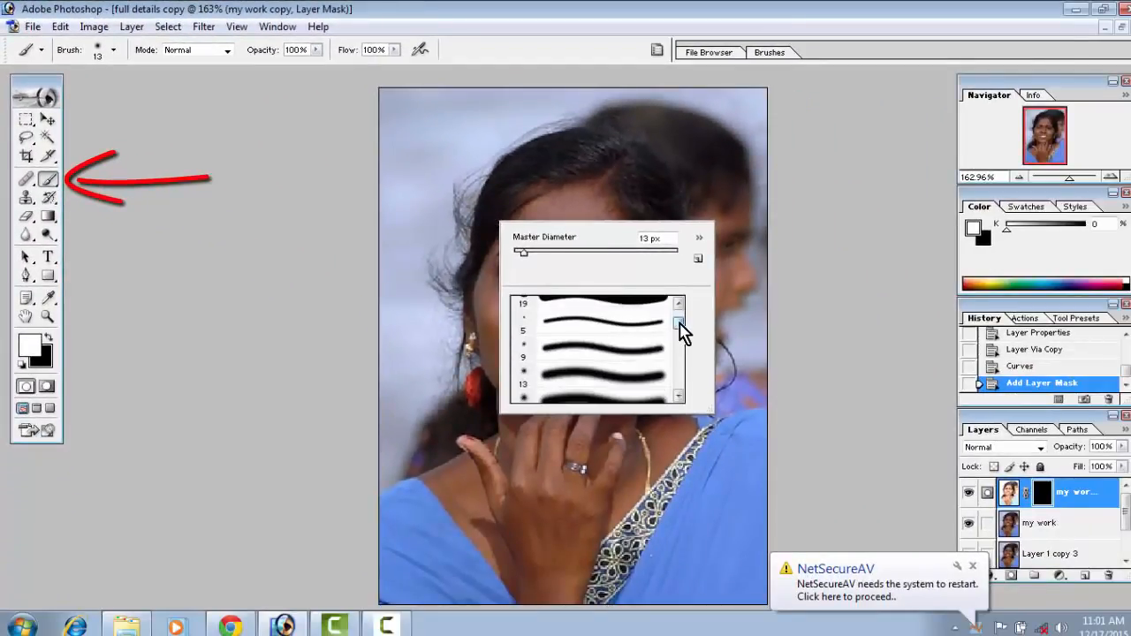
{"action": "left_click", "coordinate": [586, 346]}
{"action": "left_click", "coordinate": [584, 252]}
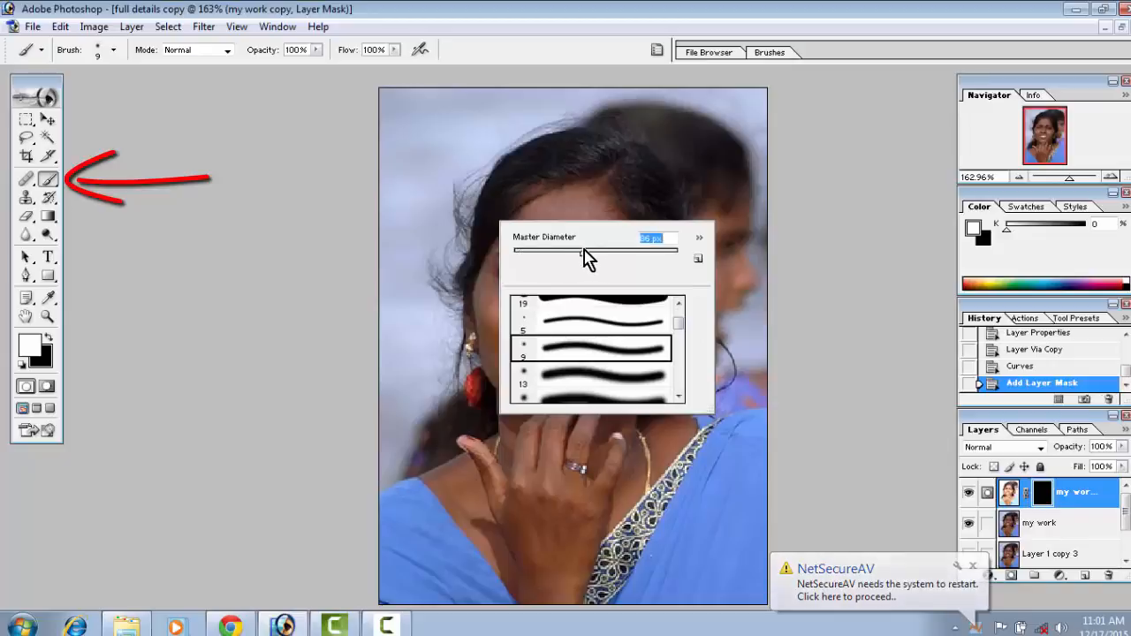
{"action": "left_click", "coordinate": [584, 197]}
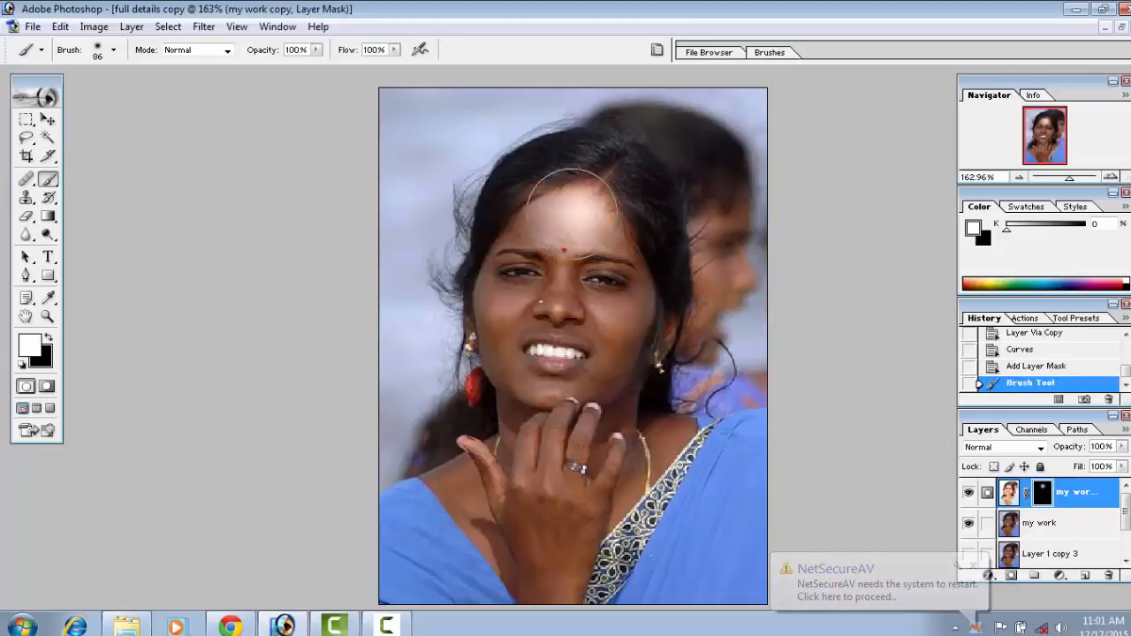
{"action": "mouse_move", "coordinate": [570, 213]}
{"action": "left_mouse_down"}
{"action": "mouse_move", "coordinate": [531, 242]}
{"action": "mouse_move", "coordinate": [556, 211]}
{"action": "mouse_move", "coordinate": [537, 192]}
{"action": "mouse_move", "coordinate": [594, 173]}
{"action": "mouse_move", "coordinate": [605, 248]}
{"action": "mouse_move", "coordinate": [631, 256]}
{"action": "mouse_move", "coordinate": [629, 280]}
{"action": "mouse_move", "coordinate": [628, 228]}
{"action": "mouse_move", "coordinate": [635, 305]}
{"action": "mouse_move", "coordinate": [694, 303]}
{"action": "left_mouse_up"}
- Reduce the brush to 66 px and 52 px while painting the mask over the remaining skin of the face, neck and hand
{"action": "right_click", "coordinate": [636, 305]}
{"action": "mouse_move", "coordinate": [642, 301]}
{"action": "left_mouse_down"}
{"action": "mouse_move", "coordinate": [640, 236]}
{"action": "mouse_move", "coordinate": [579, 214]}
{"action": "mouse_move", "coordinate": [537, 223]}
{"action": "mouse_move", "coordinate": [505, 298]}
{"action": "mouse_move", "coordinate": [497, 230]}
{"action": "mouse_move", "coordinate": [576, 294]}
{"action": "left_mouse_up"}
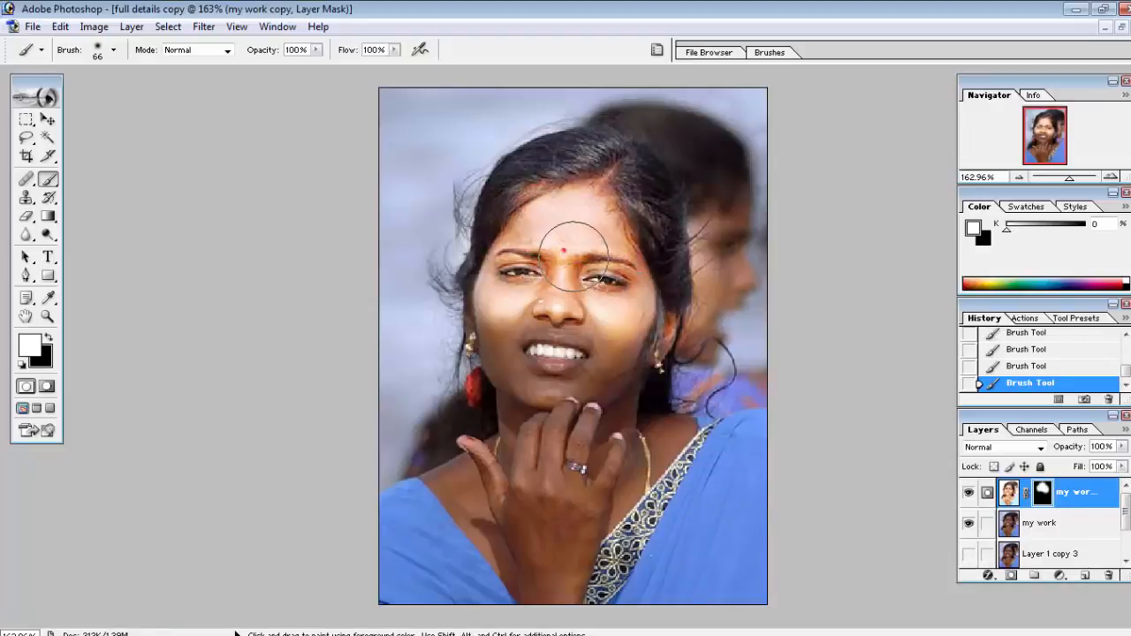
{"action": "right_click", "coordinate": [586, 253]}
{"action": "left_click_drag", "start_coordinate": [653, 285], "coordinate": [636, 288]}
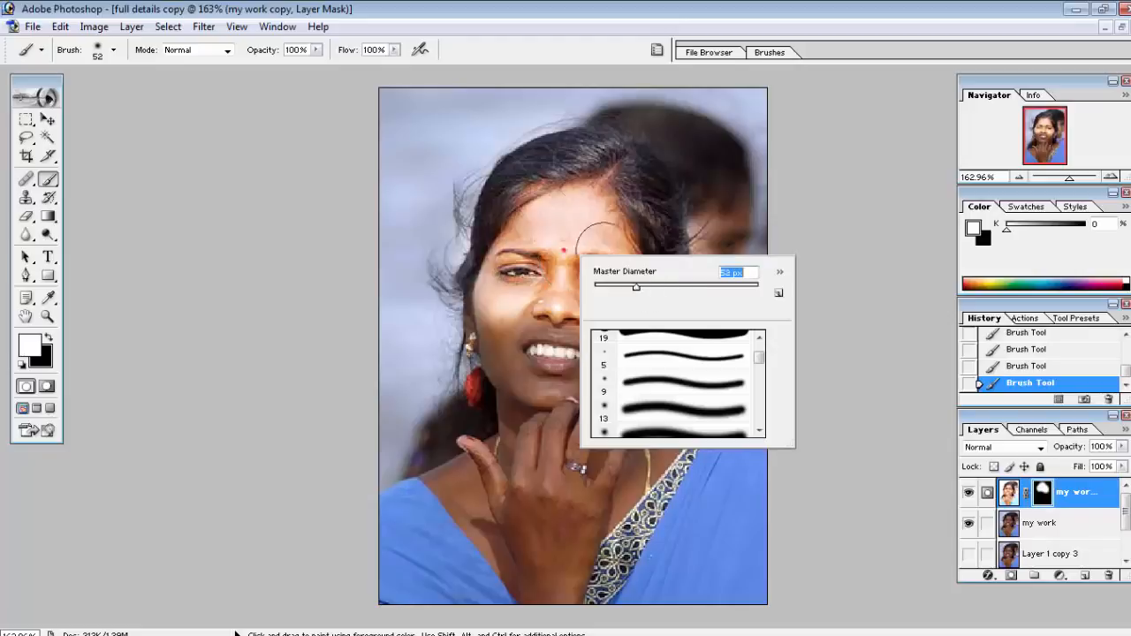
{"action": "left_click", "coordinate": [530, 197]}
{"action": "mouse_move", "coordinate": [502, 208]}
{"action": "left_mouse_down"}
{"action": "mouse_move", "coordinate": [470, 284]}
{"action": "mouse_move", "coordinate": [496, 293]}
{"action": "mouse_move", "coordinate": [499, 378]}
{"action": "mouse_move", "coordinate": [573, 409]}
{"action": "mouse_move", "coordinate": [609, 391]}
{"action": "left_mouse_up"}
{"action": "mouse_move", "coordinate": [539, 292]}
{"action": "left_mouse_down"}
{"action": "mouse_move", "coordinate": [603, 317]}
{"action": "mouse_move", "coordinate": [609, 391]}
{"action": "mouse_move", "coordinate": [626, 355]}
{"action": "mouse_move", "coordinate": [581, 401]}
{"action": "mouse_move", "coordinate": [558, 405]}
{"action": "mouse_move", "coordinate": [615, 399]}
{"action": "mouse_move", "coordinate": [615, 446]}
{"action": "mouse_move", "coordinate": [644, 433]}
{"action": "mouse_move", "coordinate": [581, 486]}
{"action": "mouse_move", "coordinate": [550, 538]}
{"action": "mouse_move", "coordinate": [514, 535]}
{"action": "mouse_move", "coordinate": [496, 490]}
{"action": "mouse_move", "coordinate": [469, 500]}
{"action": "mouse_move", "coordinate": [452, 480]}
{"action": "mouse_move", "coordinate": [536, 452]}
{"action": "left_mouse_up"}
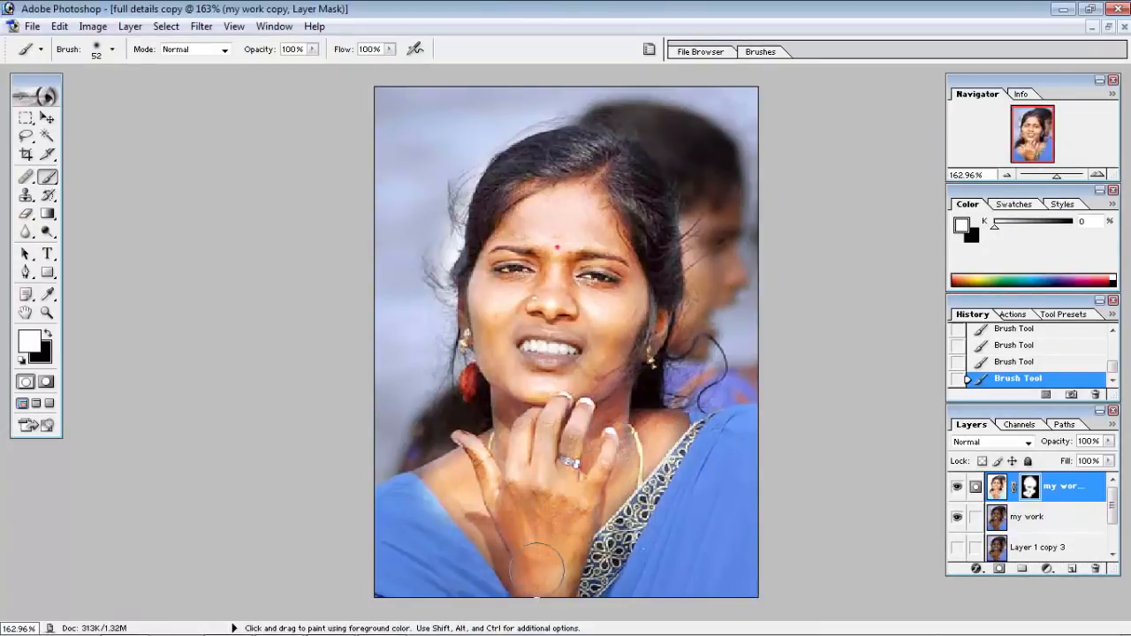
{"action": "mouse_move", "coordinate": [514, 547]}
{"action": "left_mouse_down"}
{"action": "mouse_move", "coordinate": [487, 498]}
{"action": "mouse_move", "coordinate": [488, 517]}
{"action": "left_mouse_up"}
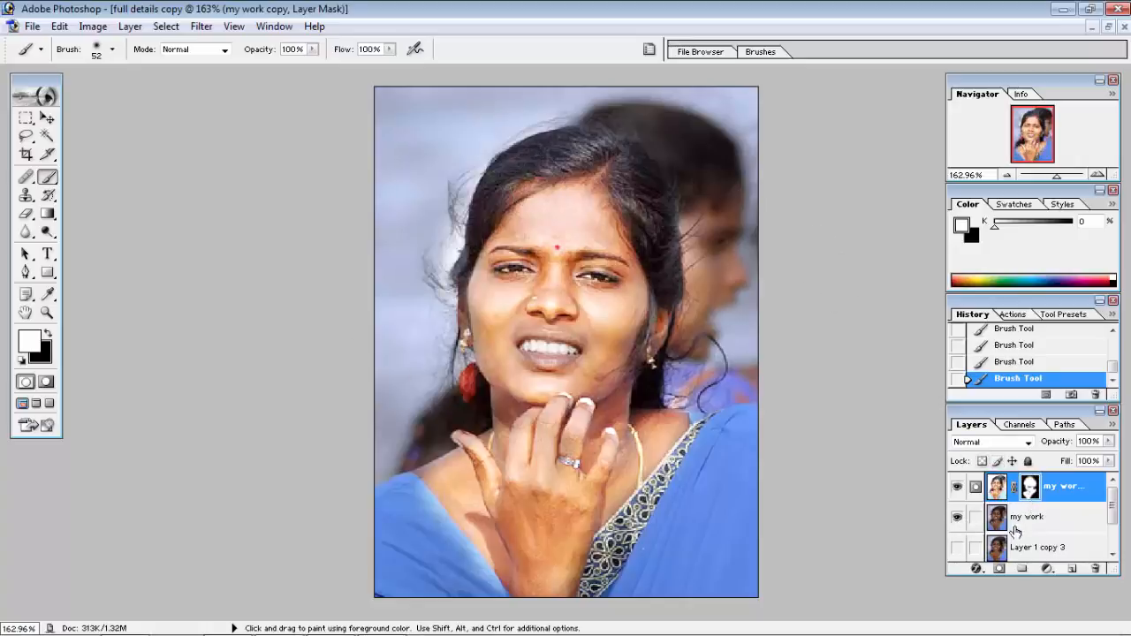
- Merge the masked copy into the my work layer and open it in the Liquify filter with brush size 24
{"action": "key", "text": "ctrl+e"}
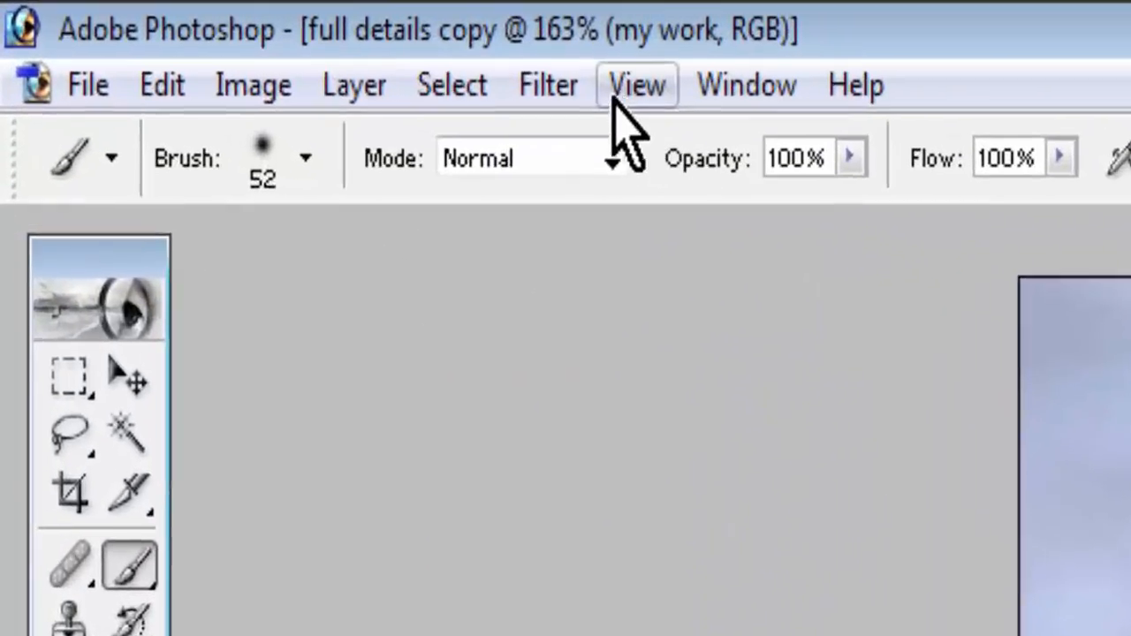
{"action": "left_click", "coordinate": [369, 60]}
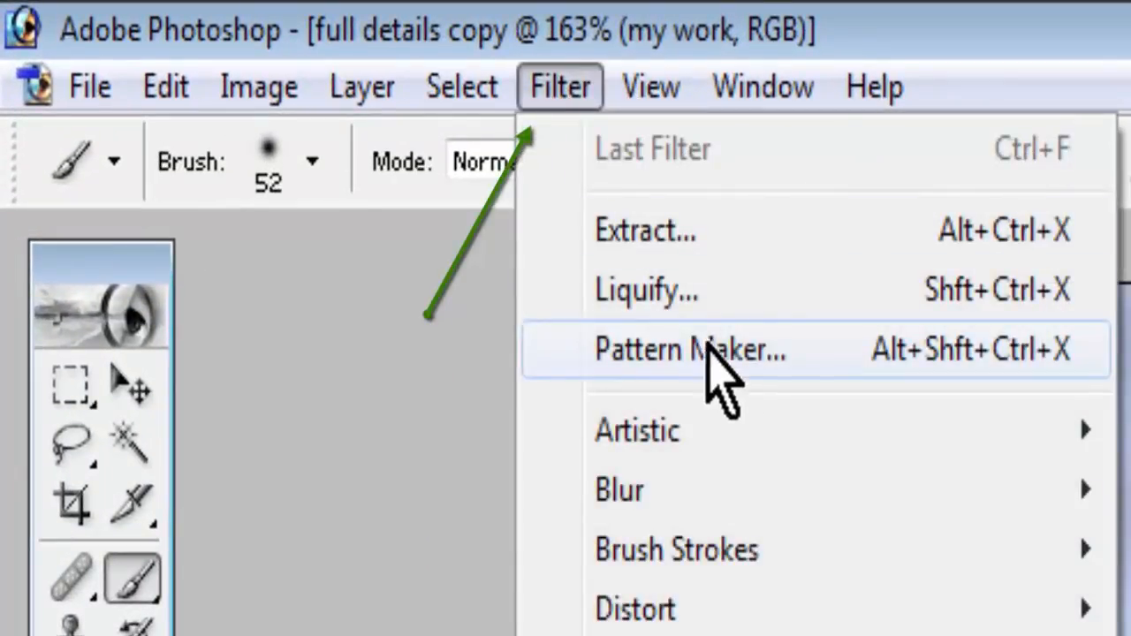
{"action": "left_click", "coordinate": [694, 301]}
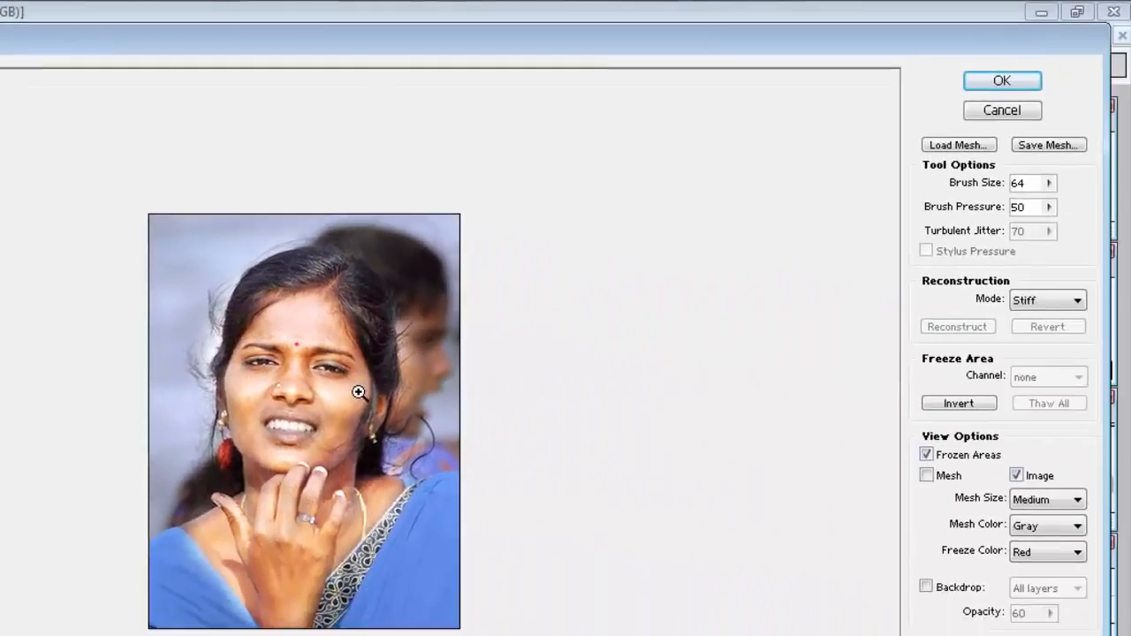
{"action": "left_click", "coordinate": [700, 481]}
{"action": "left_click", "coordinate": [699, 480]}
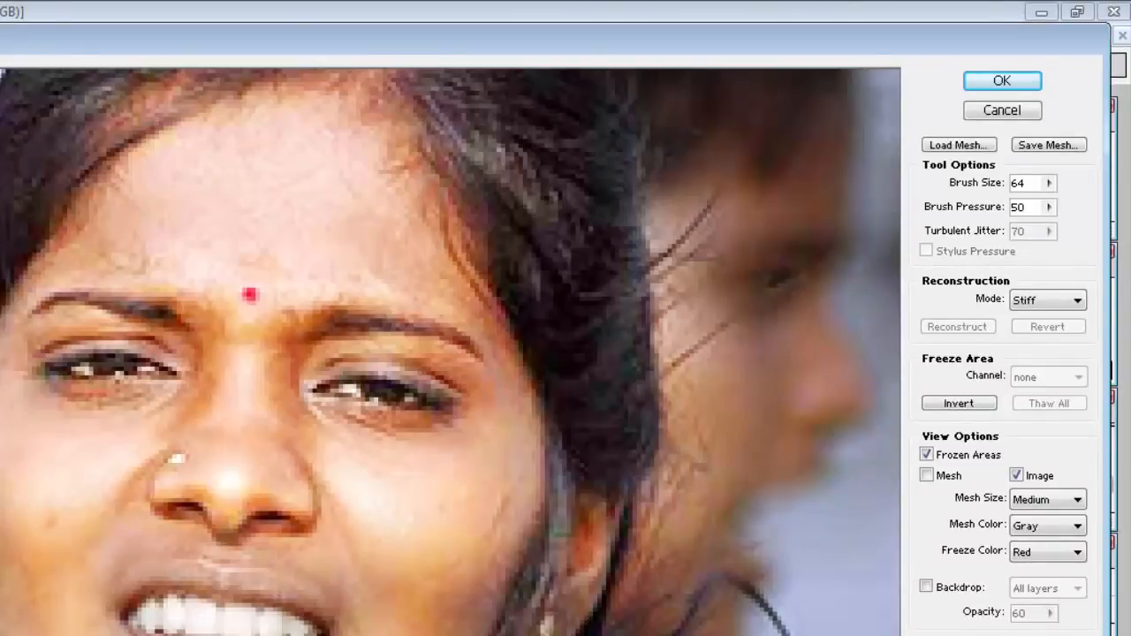
{"action": "left_click", "coordinate": [1050, 182]}
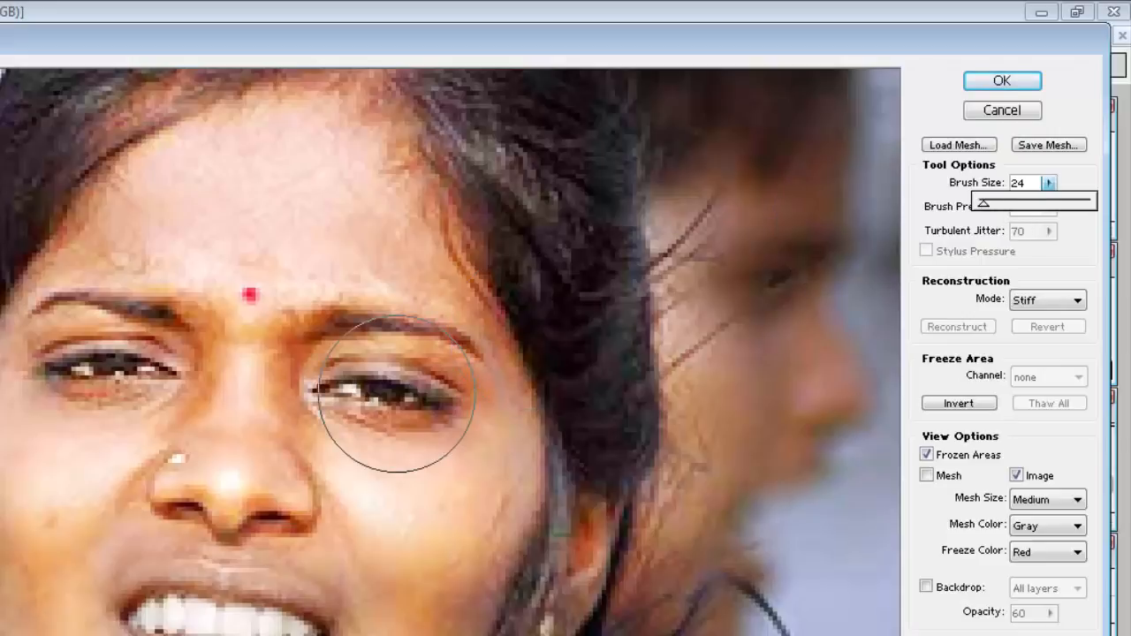
- Enlarge both of the woman's eyes with the Liquify brush
{"action": "left_click", "coordinate": [383, 390]}
{"action": "mouse_move", "coordinate": [384, 390]}
{"action": "left_mouse_down"}
{"action": "mouse_move", "coordinate": [388, 398]}
{"action": "mouse_move", "coordinate": [343, 407]}
{"action": "mouse_move", "coordinate": [417, 404]}
{"action": "mouse_move", "coordinate": [324, 379]}
{"action": "mouse_move", "coordinate": [356, 395]}
{"action": "left_mouse_up"}
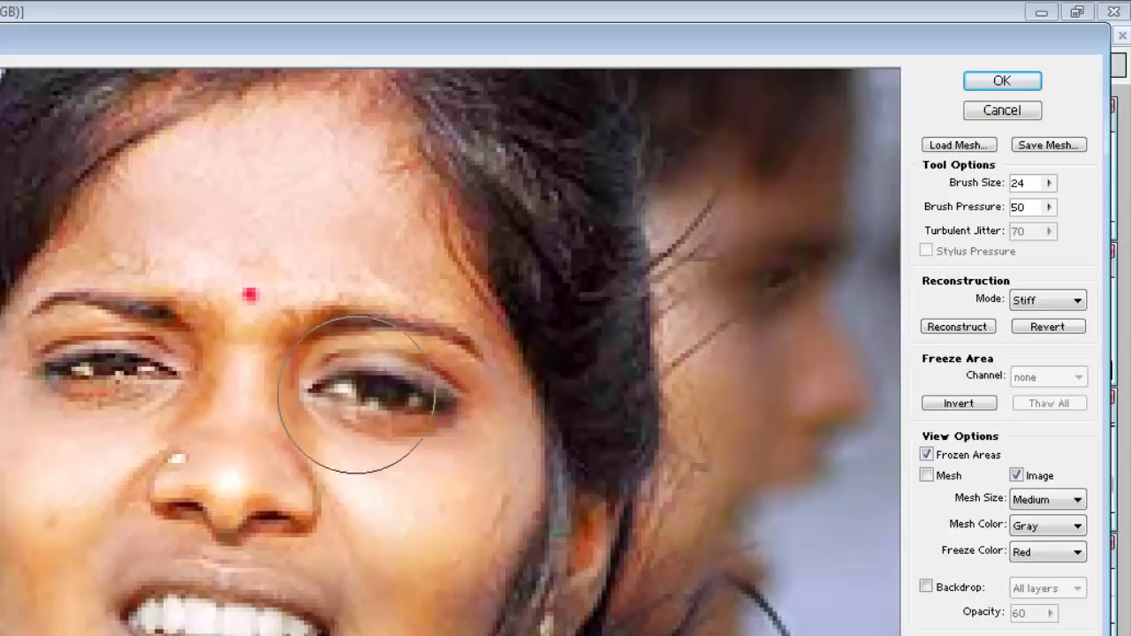
{"action": "mouse_move", "coordinate": [132, 379]}
{"action": "left_mouse_down"}
{"action": "mouse_move", "coordinate": [148, 371]}
{"action": "mouse_move", "coordinate": [95, 366]}
{"action": "mouse_move", "coordinate": [126, 372]}
{"action": "mouse_move", "coordinate": [119, 384]}
{"action": "mouse_move", "coordinate": [111, 342]}
{"action": "mouse_move", "coordinate": [106, 374]}
{"action": "mouse_move", "coordinate": [114, 358]}
{"action": "left_mouse_up"}
{"action": "left_click", "coordinate": [114, 364]}
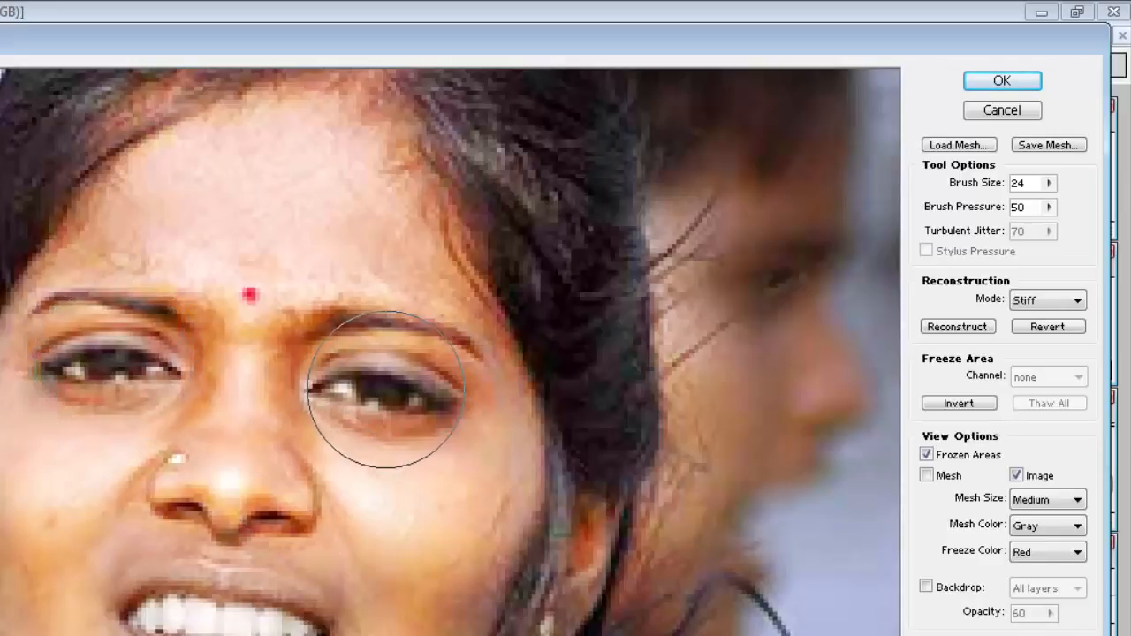
- Apply the Liquify reshaping and activate the Burn tool with its range set to Highlights
{"action": "left_click", "coordinate": [1001, 81]}
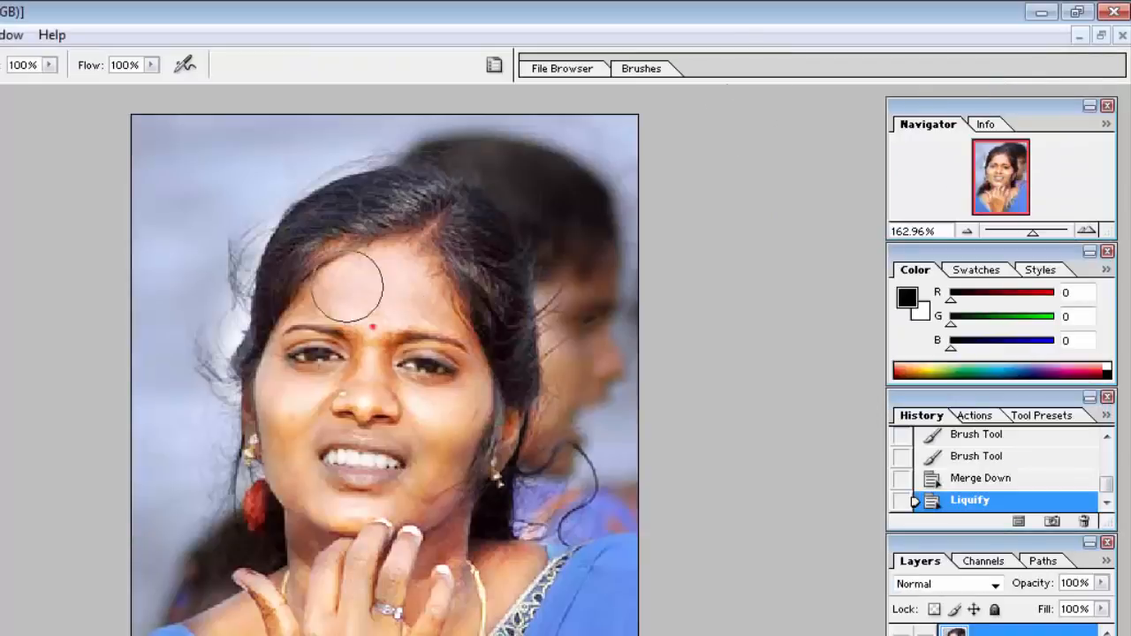
{"action": "left_click", "coordinate": [1086, 231]}
{"action": "left_click", "coordinate": [1086, 231]}
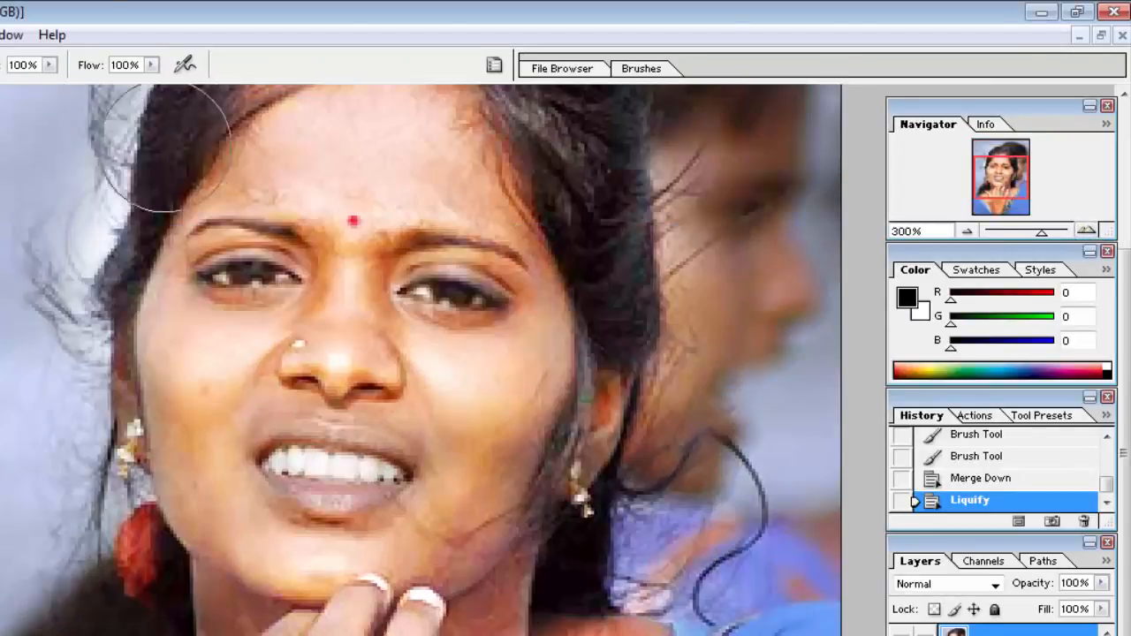
{"action": "left_click", "coordinate": [1087, 231]}
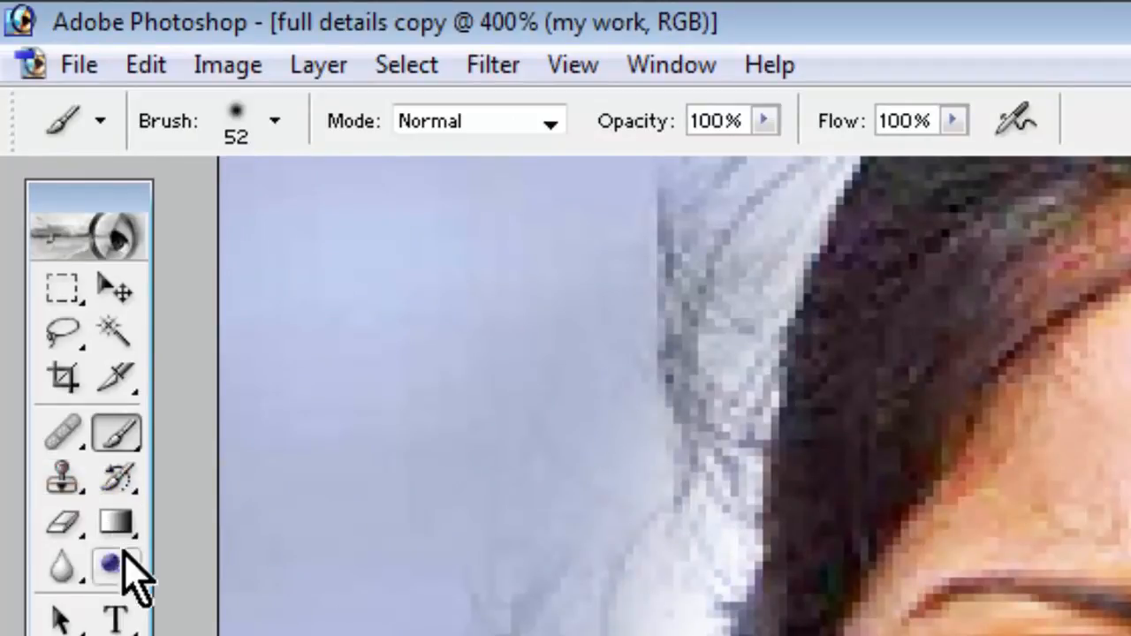
{"action": "left_click", "coordinate": [123, 580]}
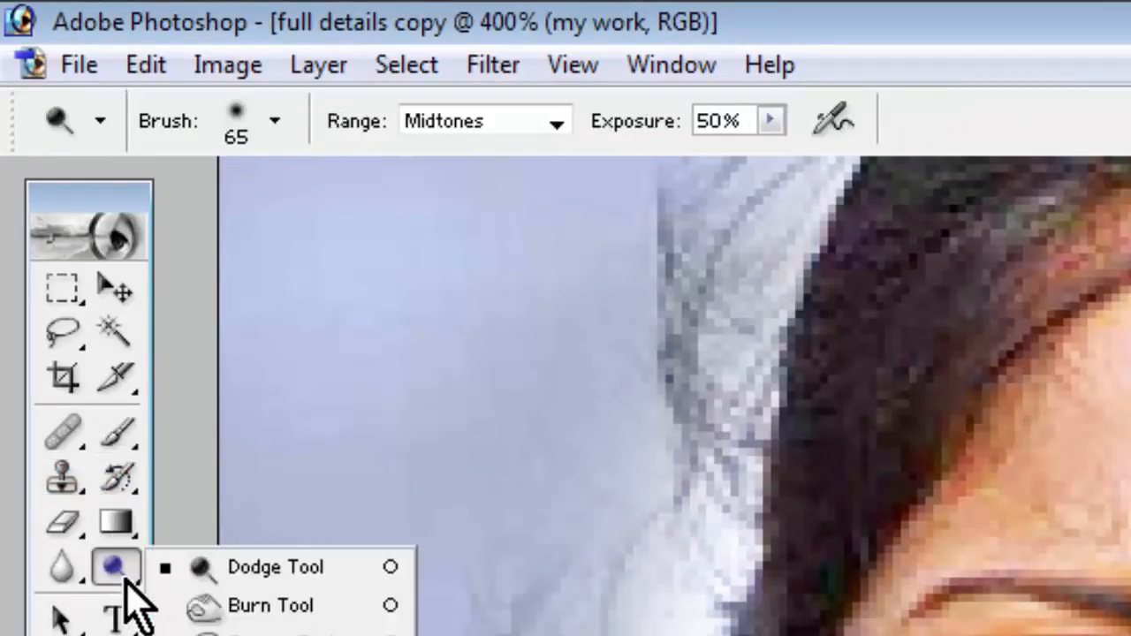
{"action": "left_click", "coordinate": [245, 606]}
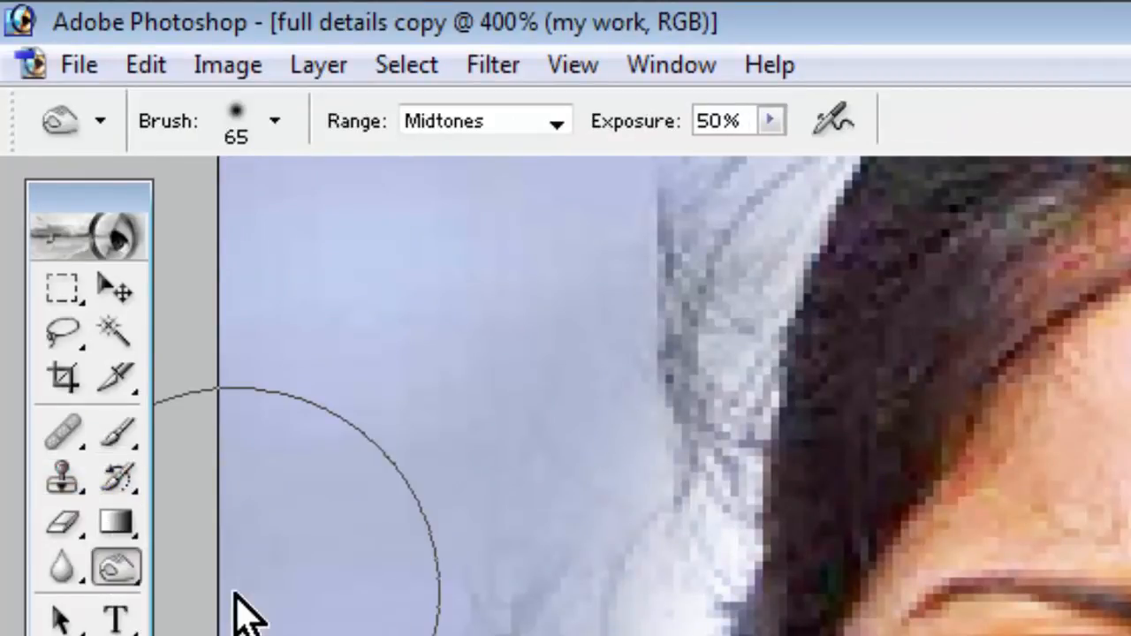
{"action": "left_click", "coordinate": [557, 122]}
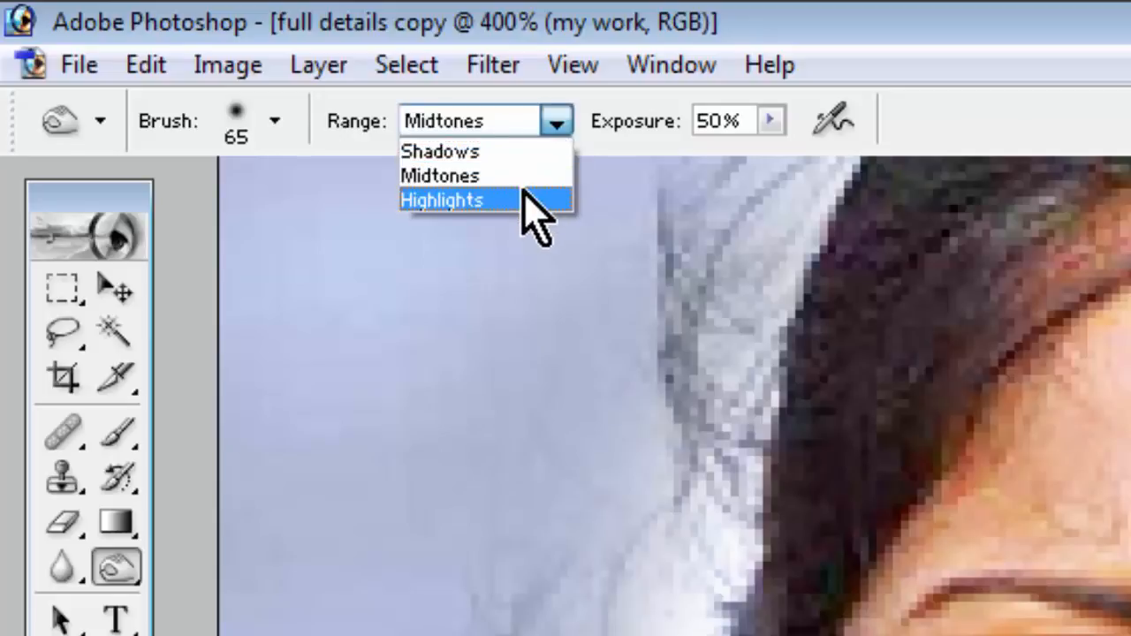
{"action": "left_click", "coordinate": [530, 201]}
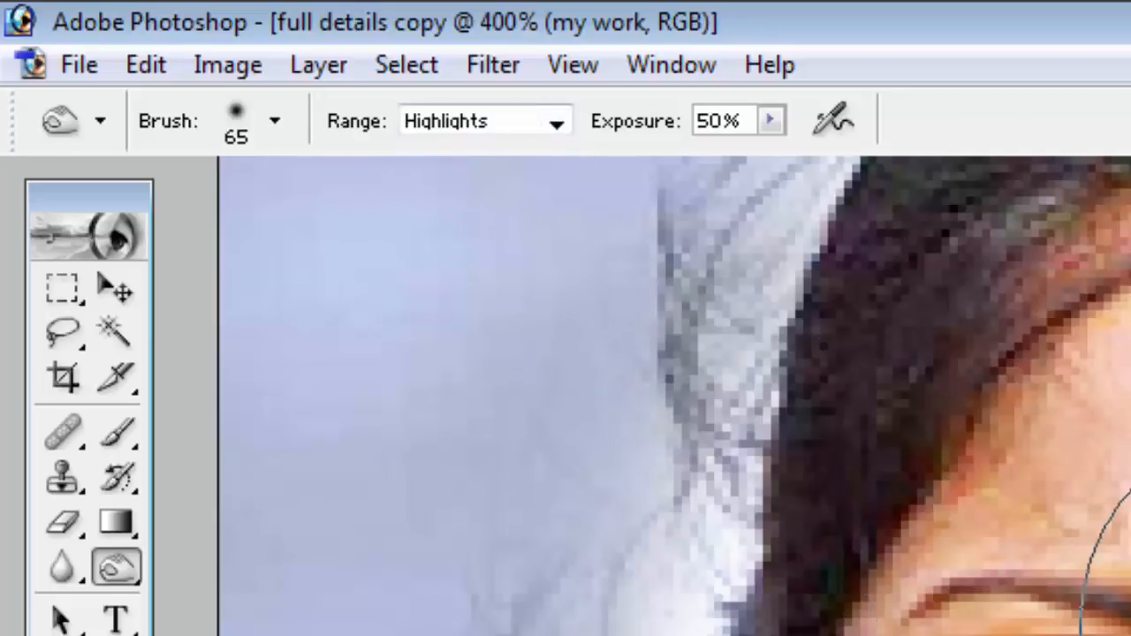
- Set the Burn tool's brush diameter to 3 px and its exposure to 100%
{"action": "right_click", "coordinate": [952, 457]}
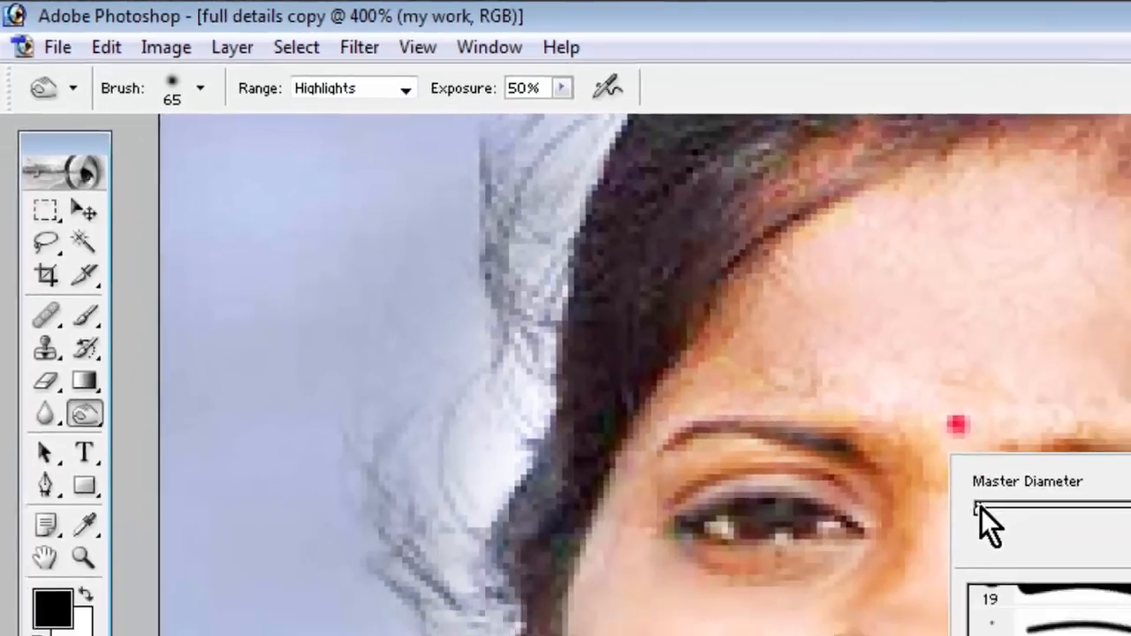
{"action": "left_click_drag", "start_coordinate": [983, 510], "coordinate": [980, 510]}
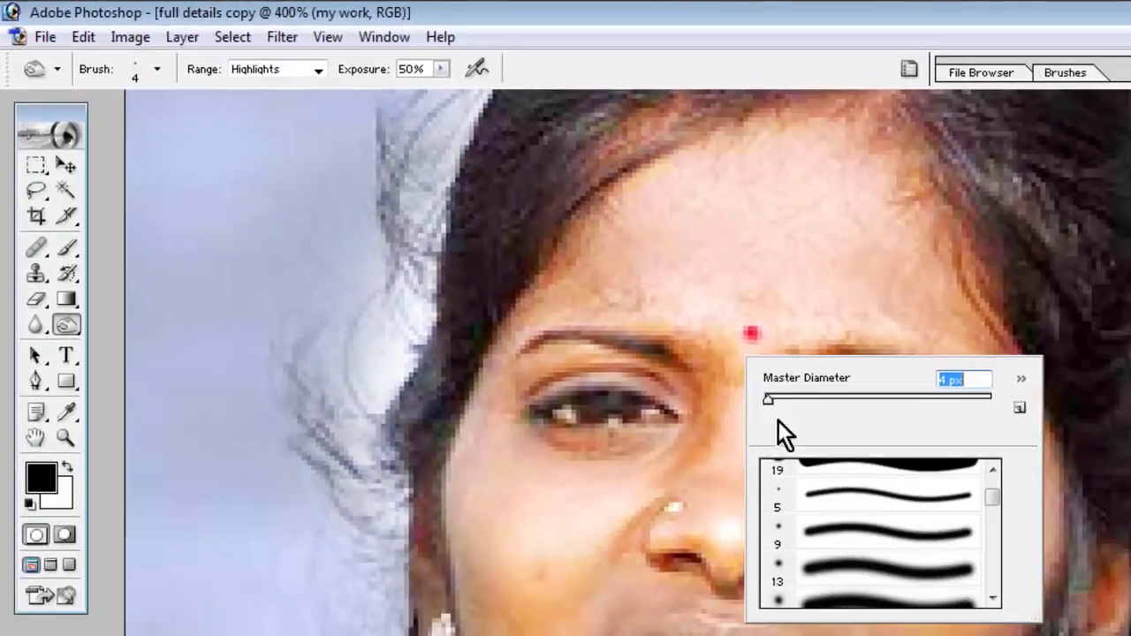
{"action": "left_click", "coordinate": [828, 574]}
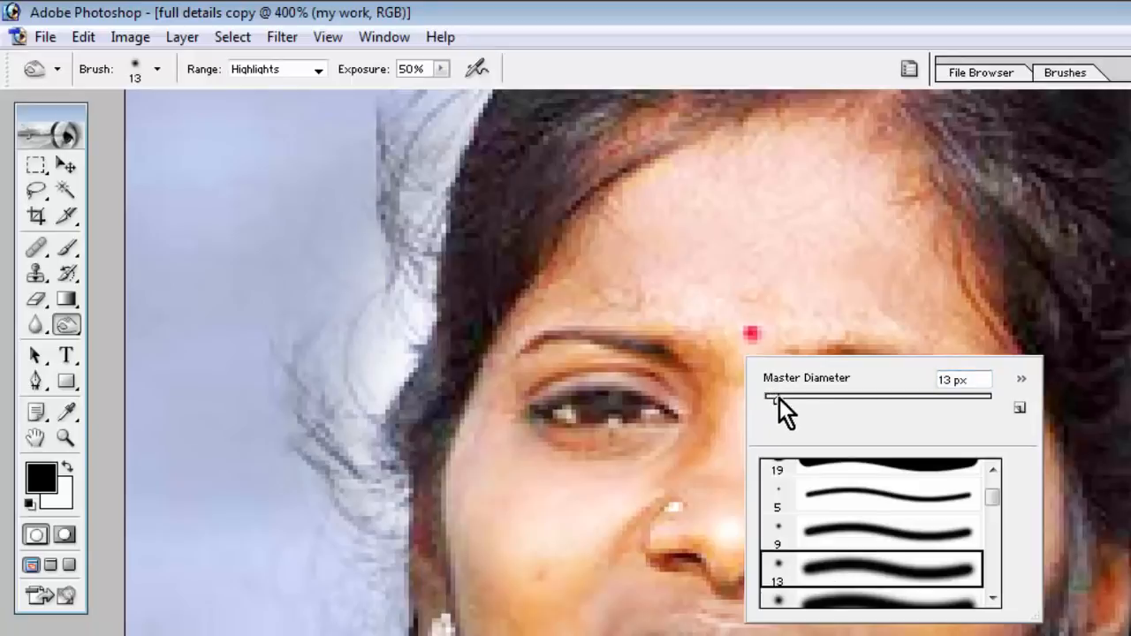
{"action": "left_click_drag", "start_coordinate": [779, 399], "coordinate": [771, 402]}
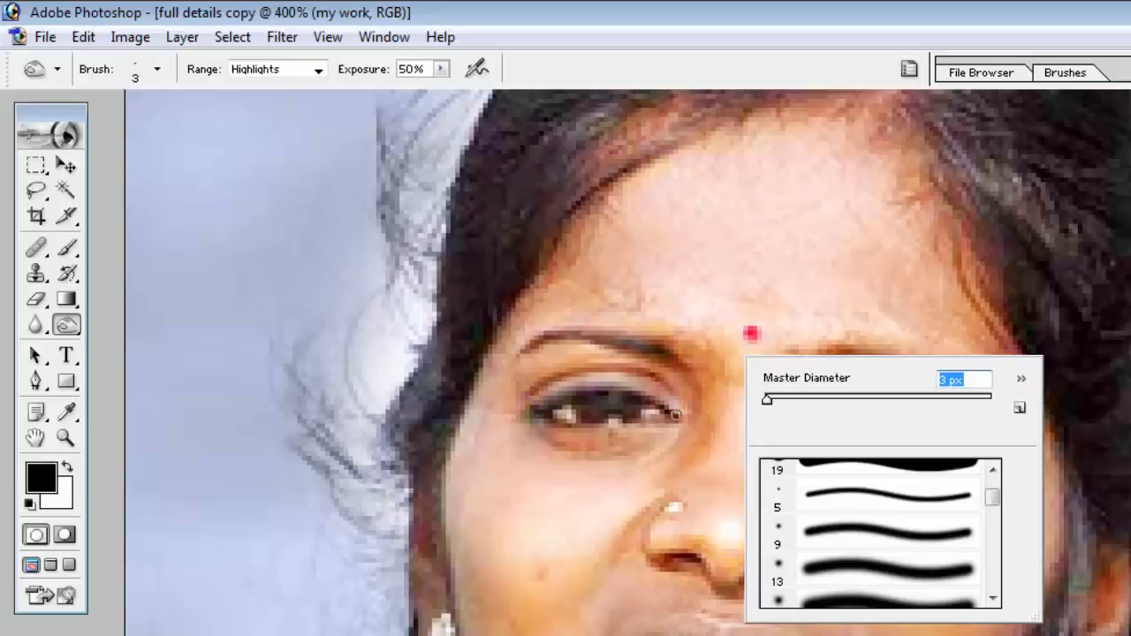
{"action": "left_click", "coordinate": [652, 405]}
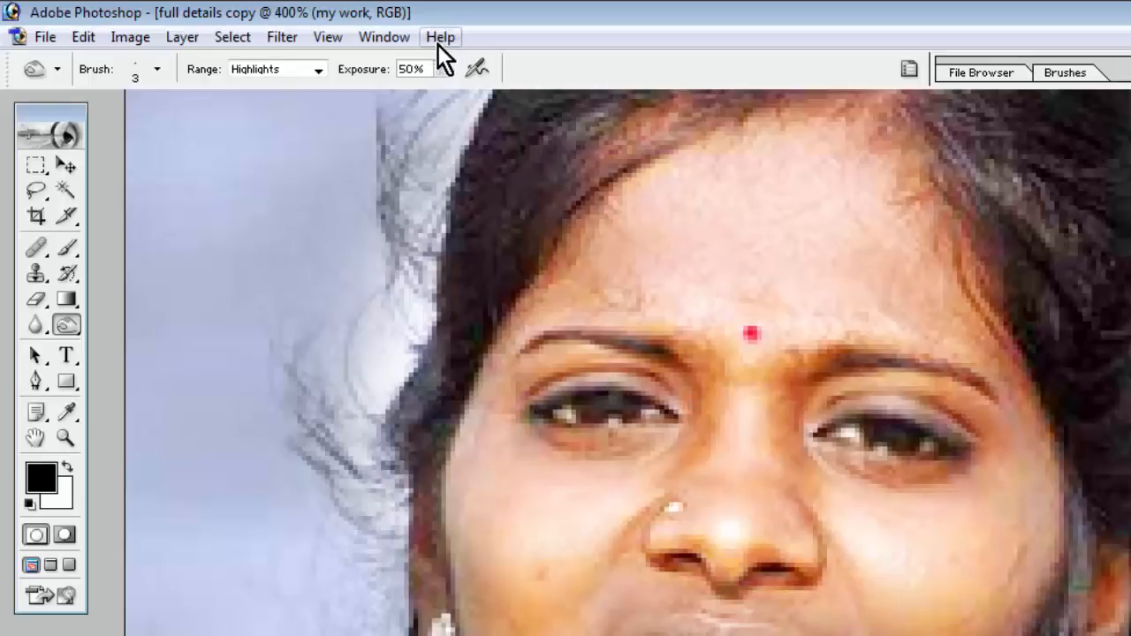
{"action": "left_click", "coordinate": [445, 69]}
{"action": "left_click_drag", "start_coordinate": [444, 89], "coordinate": [558, 89]}
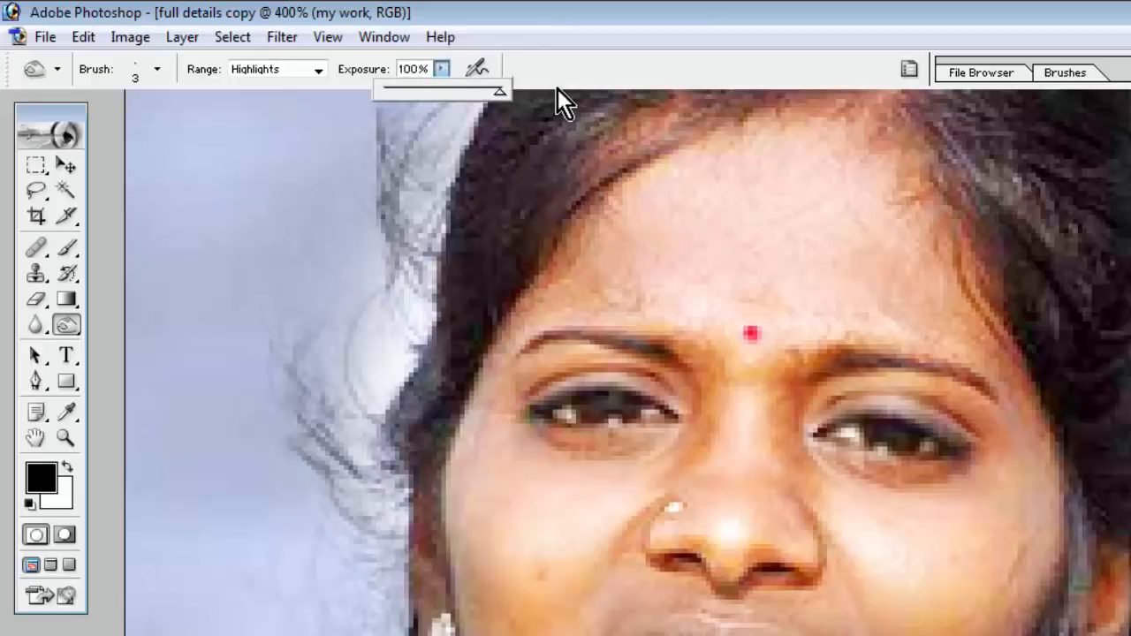
{"action": "left_click", "coordinate": [665, 425]}
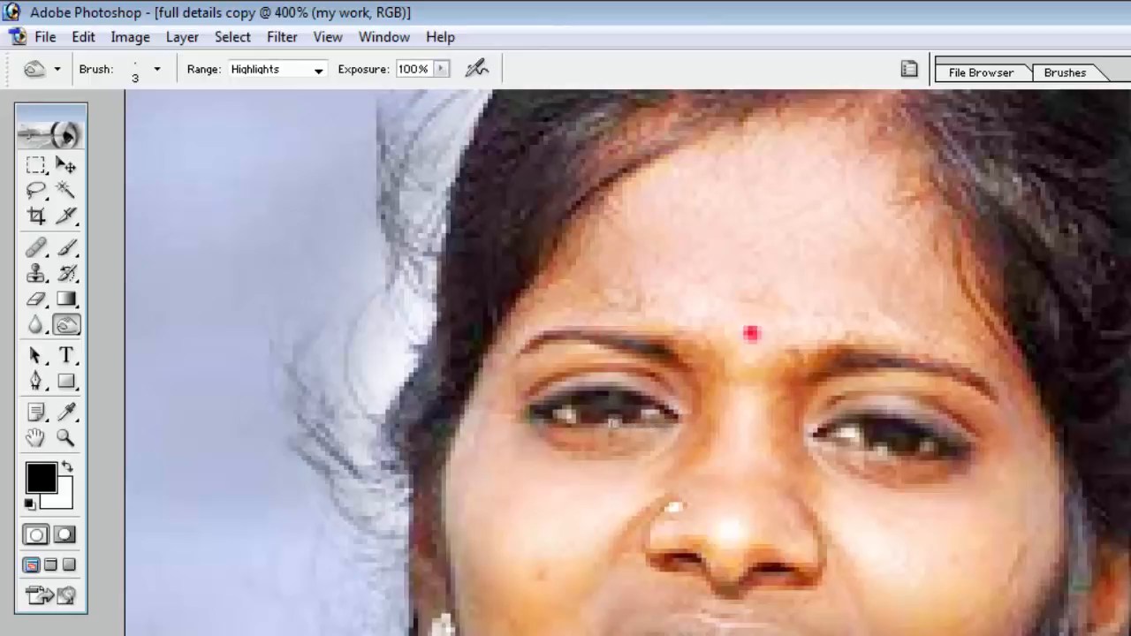
- Darken the outlines of both of the woman's eyes with the Burn tool, undoing an unwanted stroke
{"action": "left_click_drag", "start_coordinate": [559, 434], "coordinate": [677, 429]}
{"action": "key", "text": "ctrl+z"}
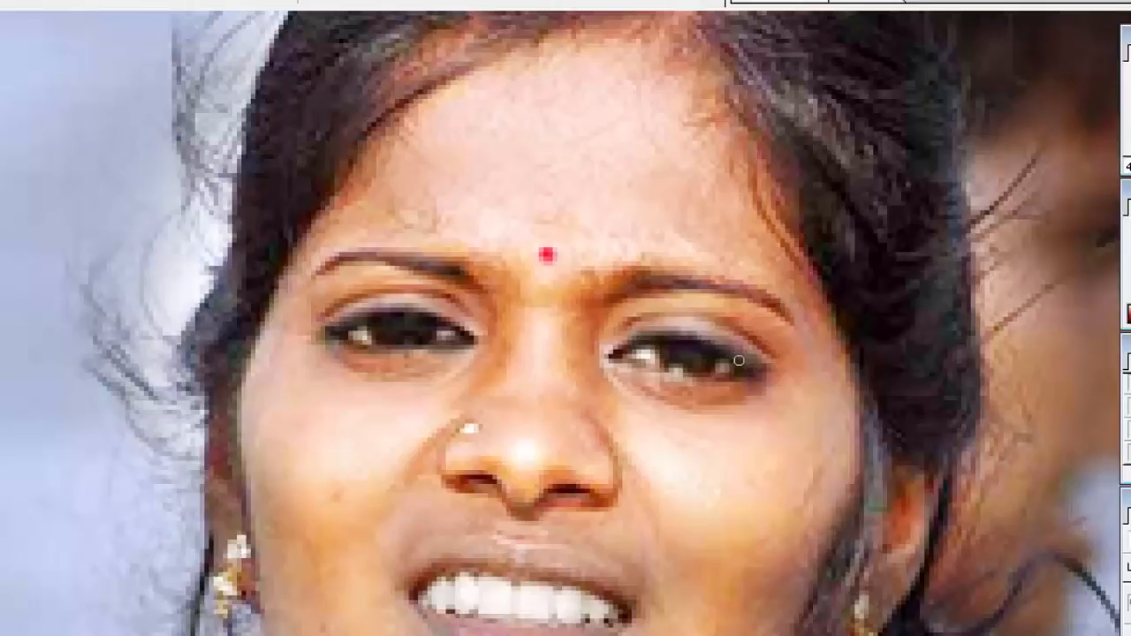
{"action": "mouse_move", "coordinate": [744, 374]}
{"action": "left_mouse_down"}
{"action": "mouse_move", "coordinate": [614, 354]}
{"action": "mouse_move", "coordinate": [706, 382]}
{"action": "mouse_move", "coordinate": [745, 376]}
{"action": "left_mouse_up"}
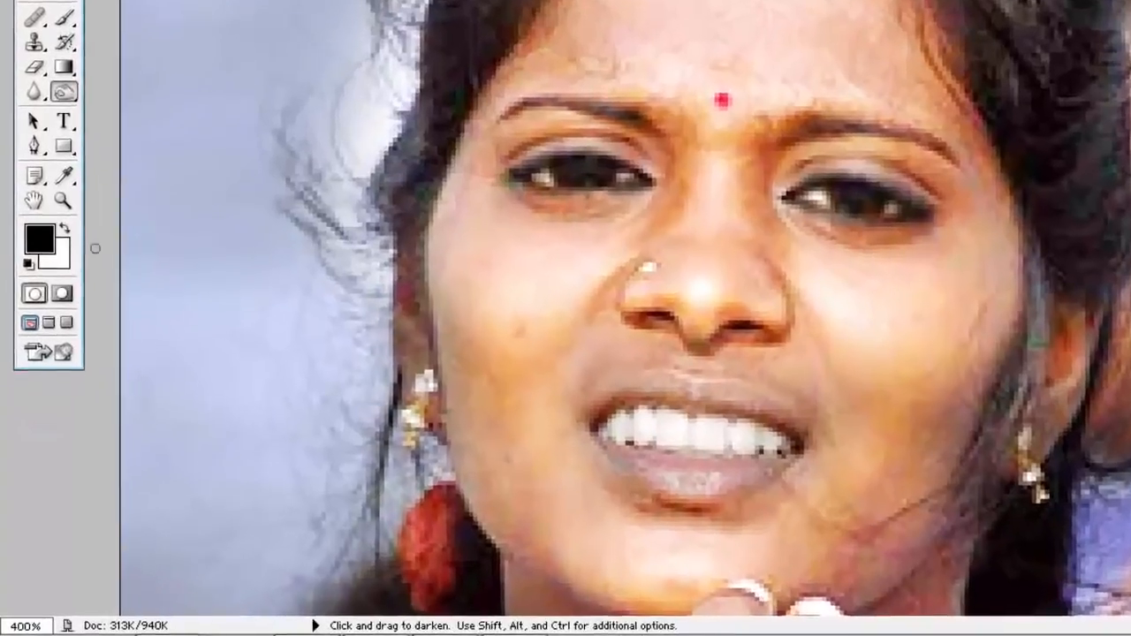
- Paint small white catchlights in the pupils of both eyes using a 3 px brush
{"action": "left_click", "coordinate": [48, 334]}
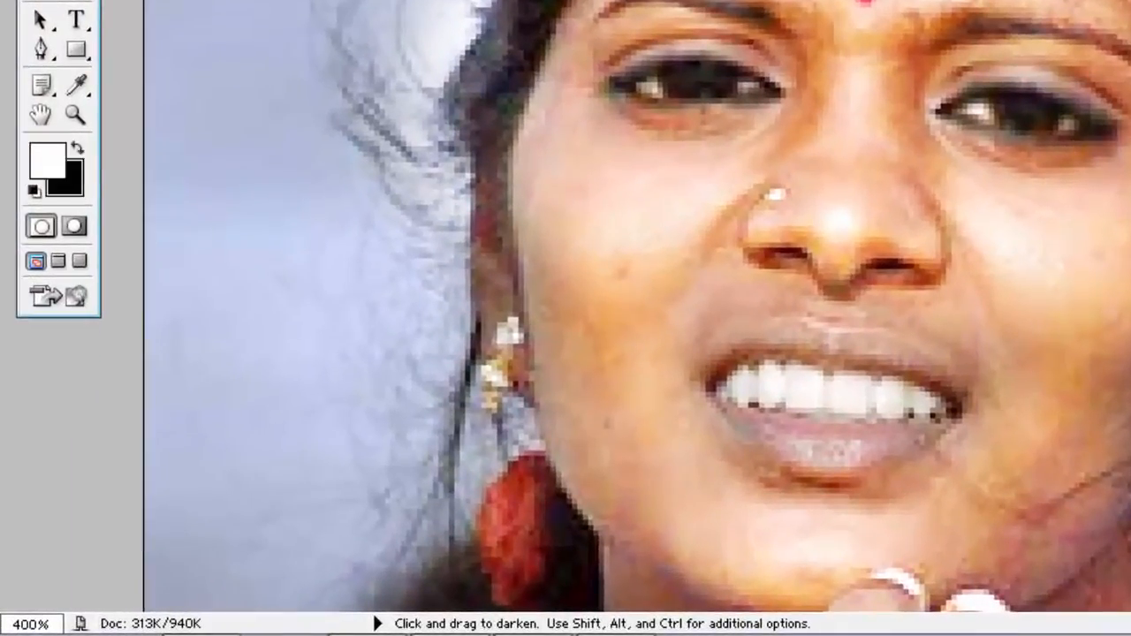
{"action": "left_click", "coordinate": [58, 111]}
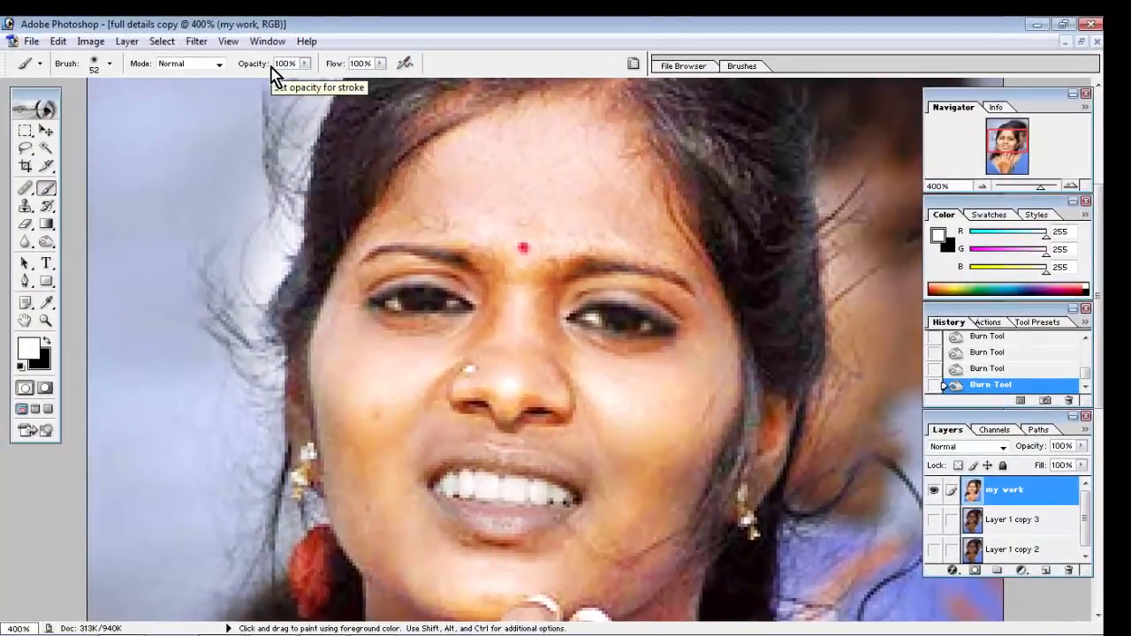
{"action": "right_click", "coordinate": [443, 202]}
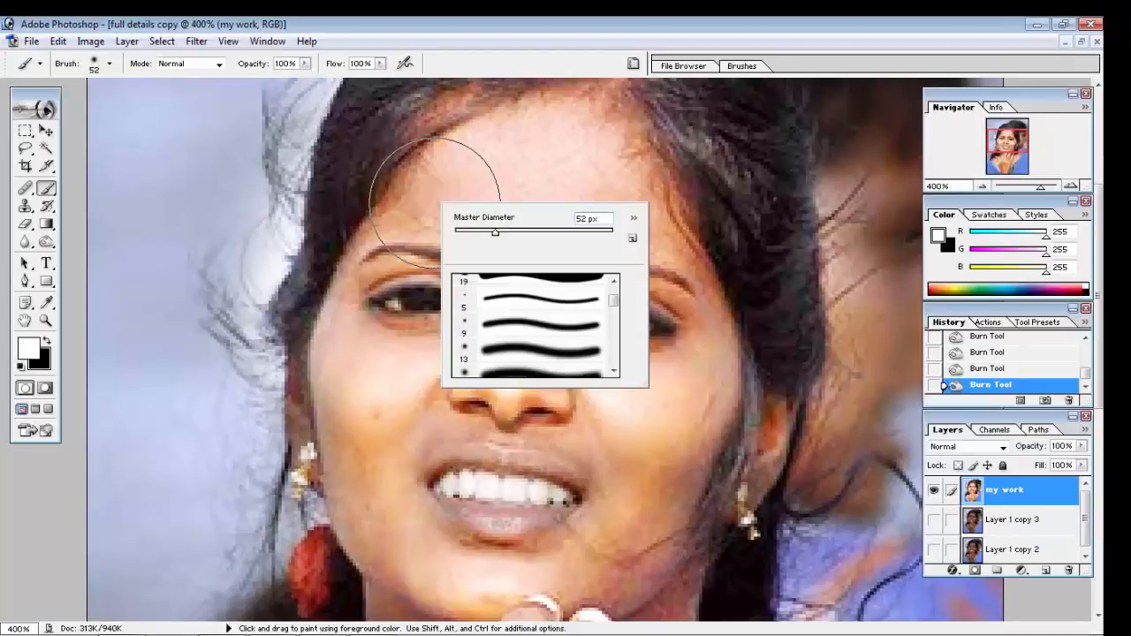
{"action": "left_click_drag", "start_coordinate": [463, 231], "coordinate": [458, 233]}
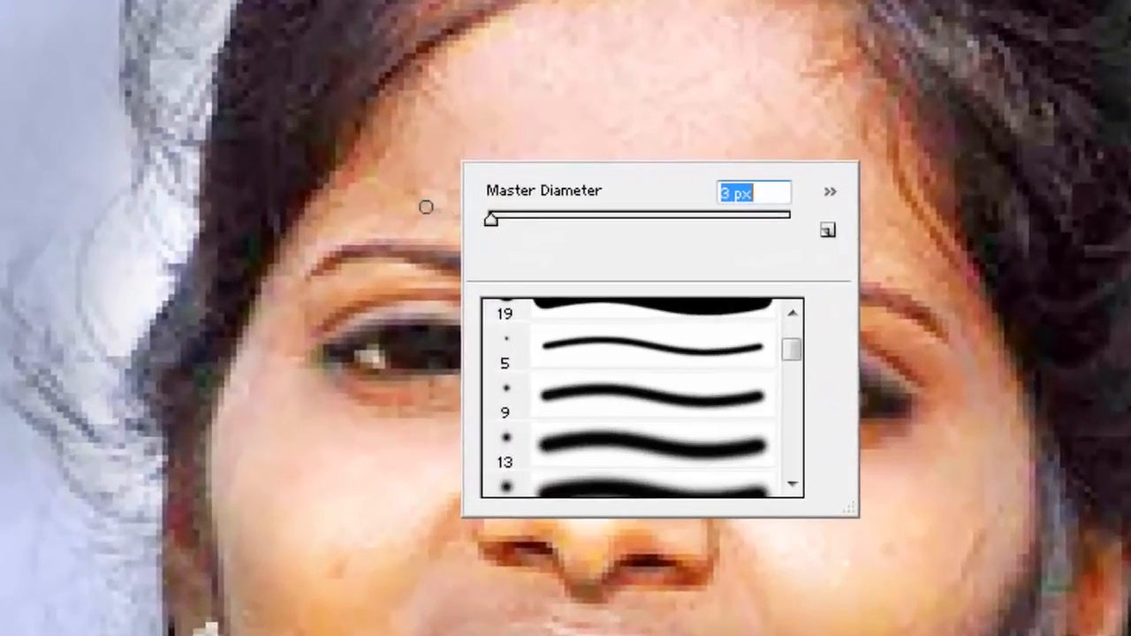
{"action": "left_click", "coordinate": [428, 256]}
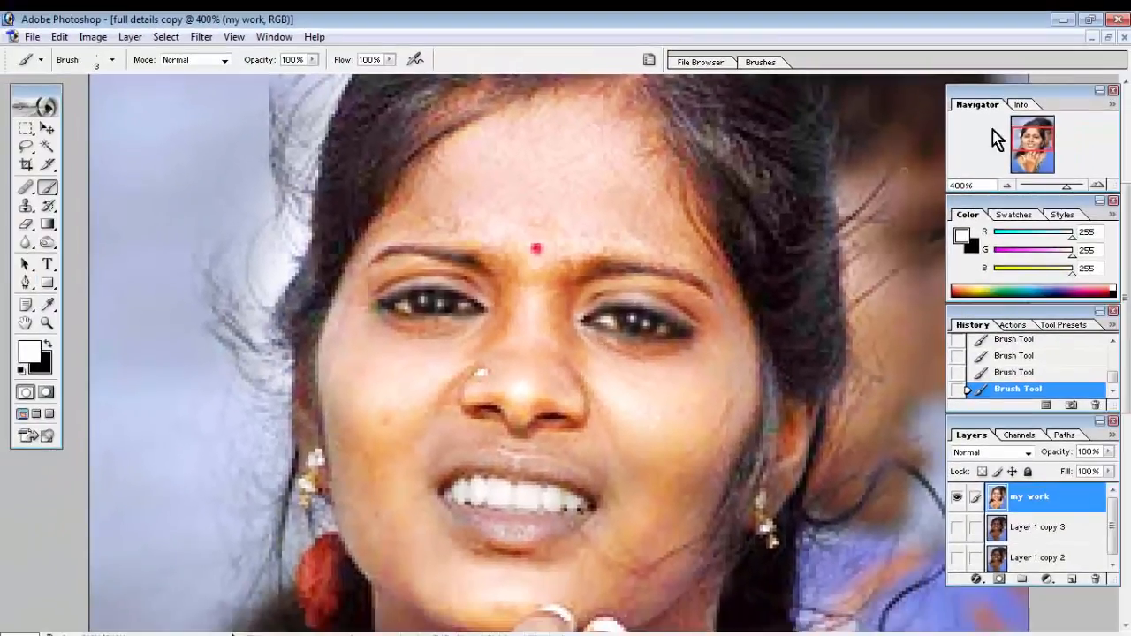
- Check the retouched eyes at full-image view and activate the Clone Stamp tool for work on the forehead
{"action": "left_click", "coordinate": [1007, 184]}
{"action": "left_click", "coordinate": [1008, 184]}
{"action": "left_click", "coordinate": [1008, 184]}
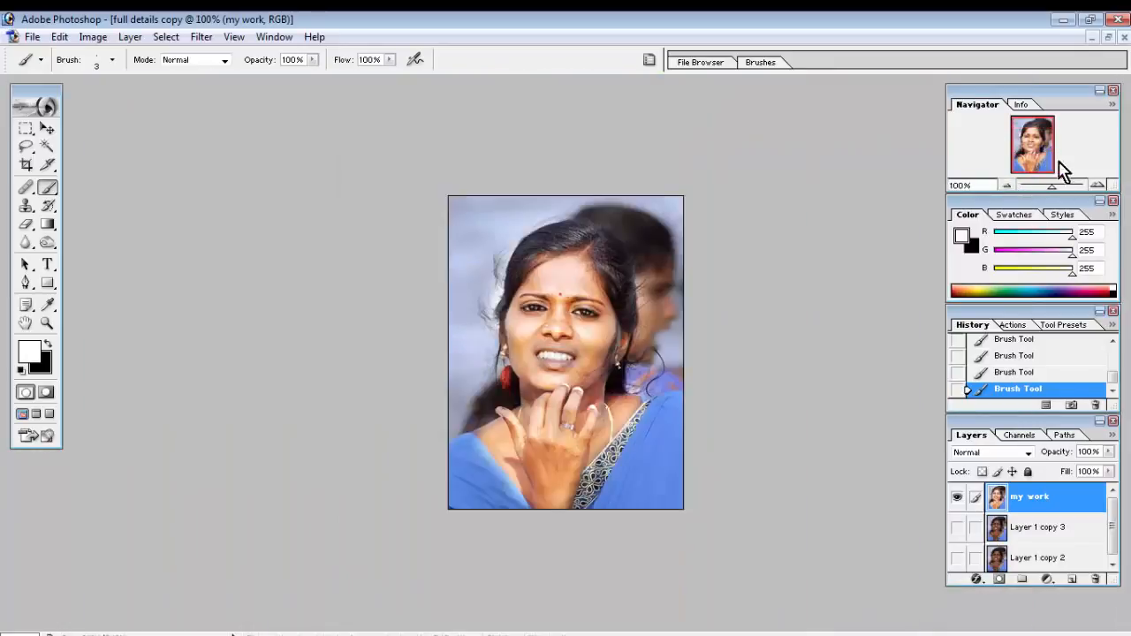
{"action": "left_click", "coordinate": [1097, 183]}
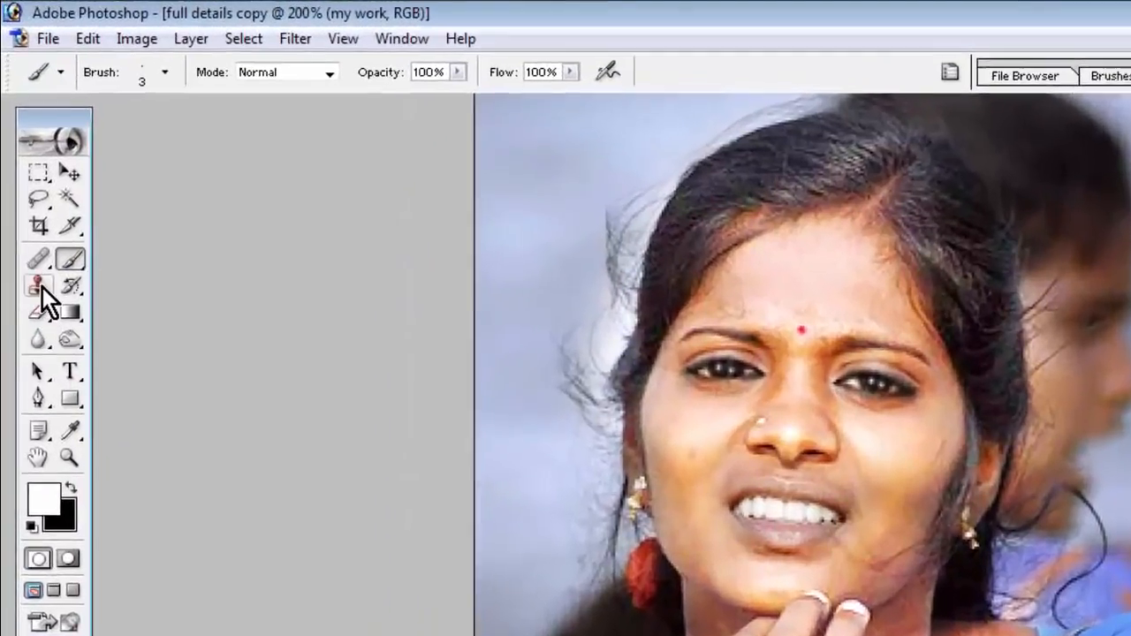
{"action": "left_click", "coordinate": [26, 195]}
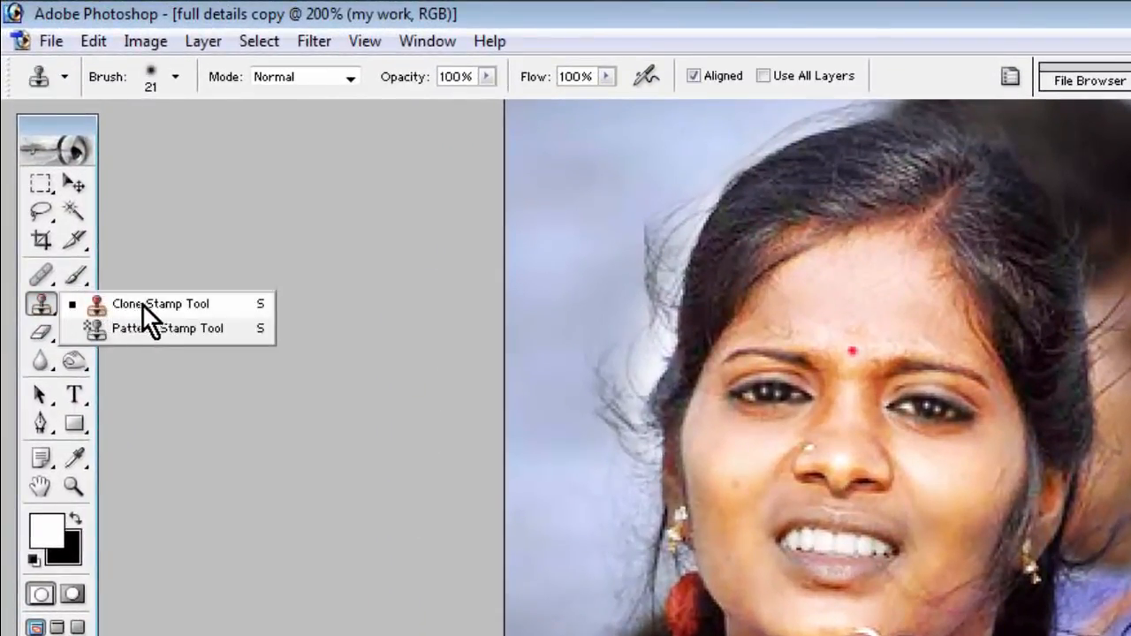
{"action": "left_click", "coordinate": [154, 303]}
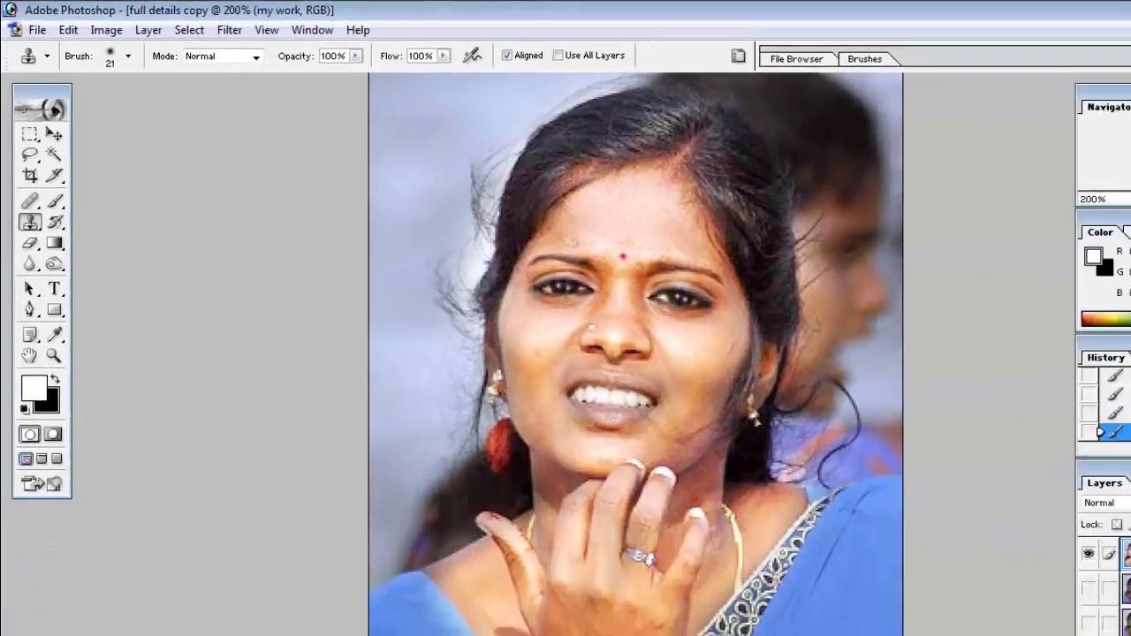
{"action": "left_click", "coordinate": [1113, 178]}
{"action": "left_click", "coordinate": [1113, 177]}
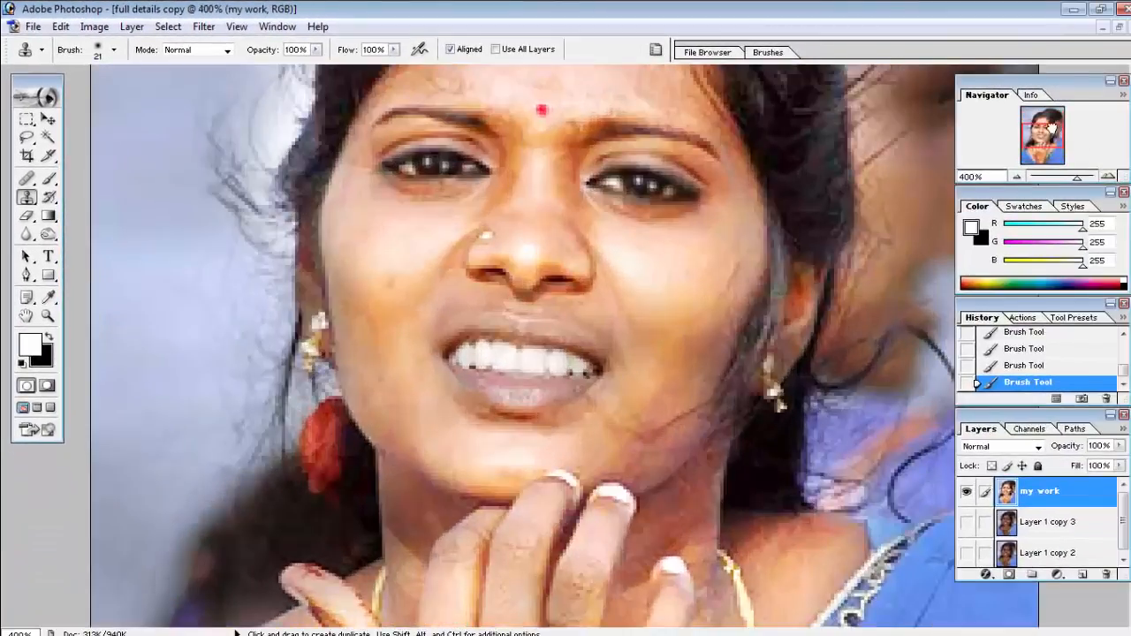
{"action": "left_click_drag", "start_coordinate": [1056, 130], "coordinate": [1052, 123]}
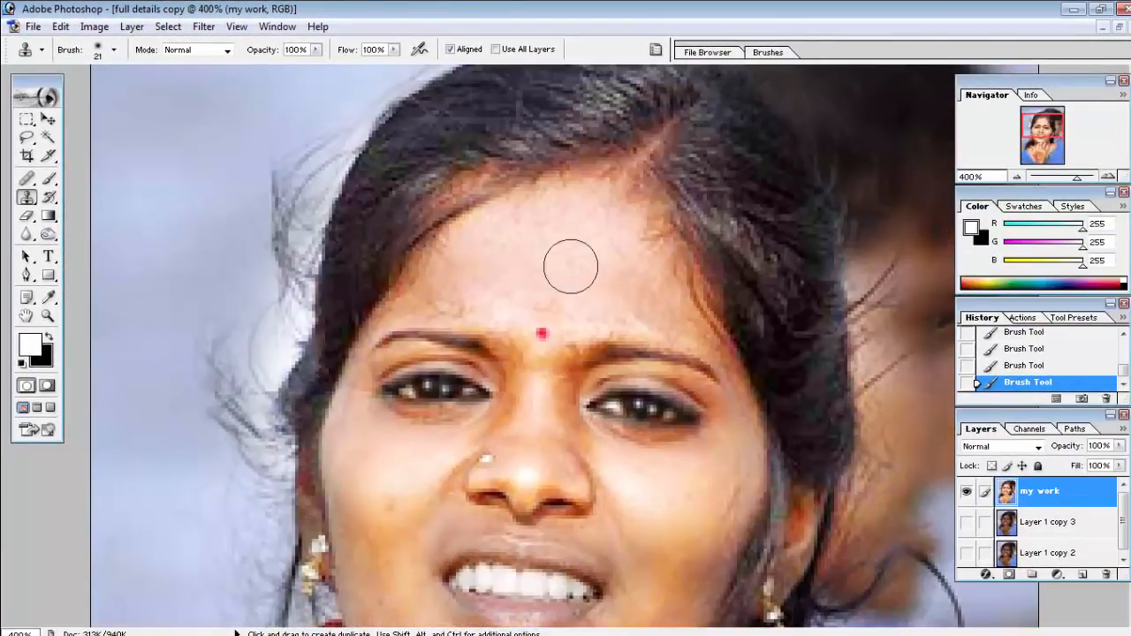
- Try to clone clean mid-forehead skin over the stray hairs at the hairline above the woman's left eye
{"action": "key", "text": "alt"}
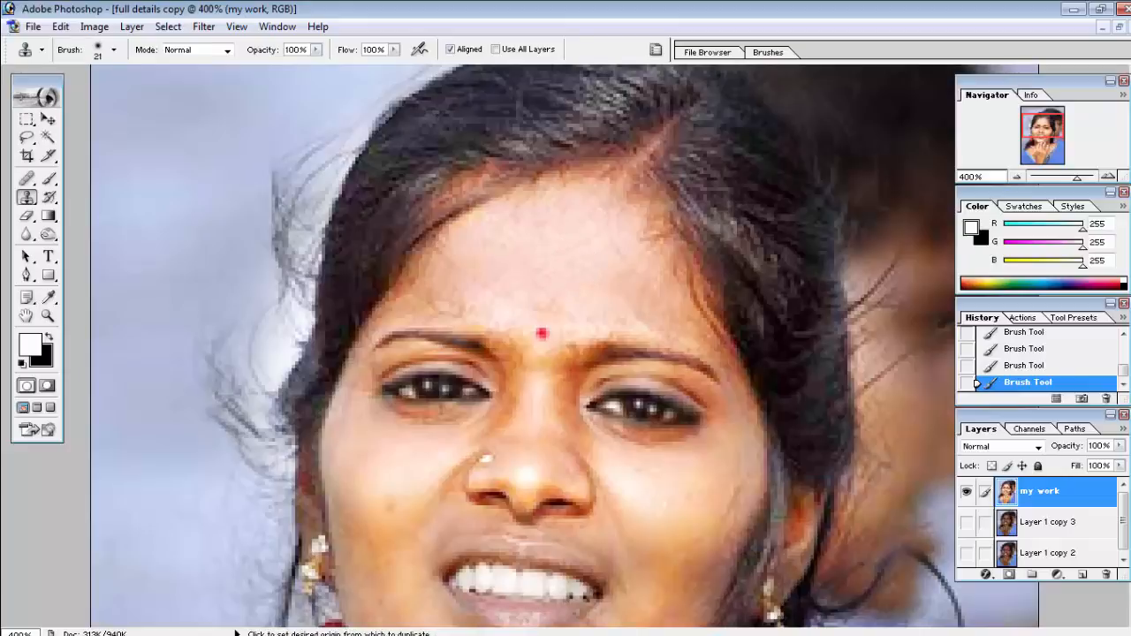
{"action": "left_click", "coordinate": [571, 267], "text": "alt"}
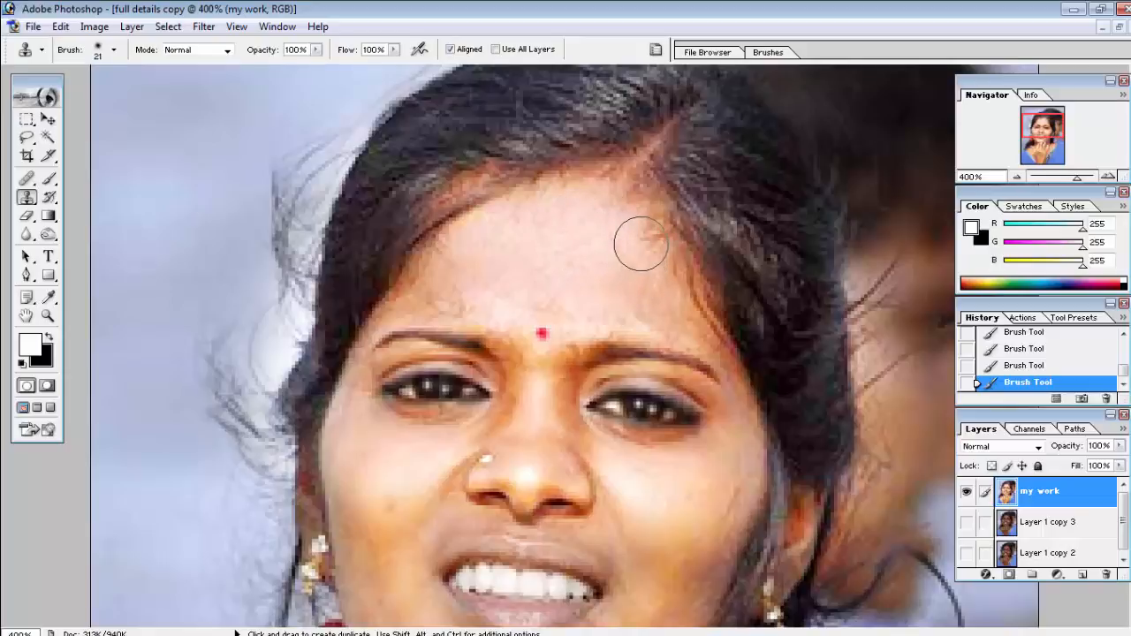
{"action": "left_click_drag", "start_coordinate": [642, 239], "coordinate": [631, 245]}
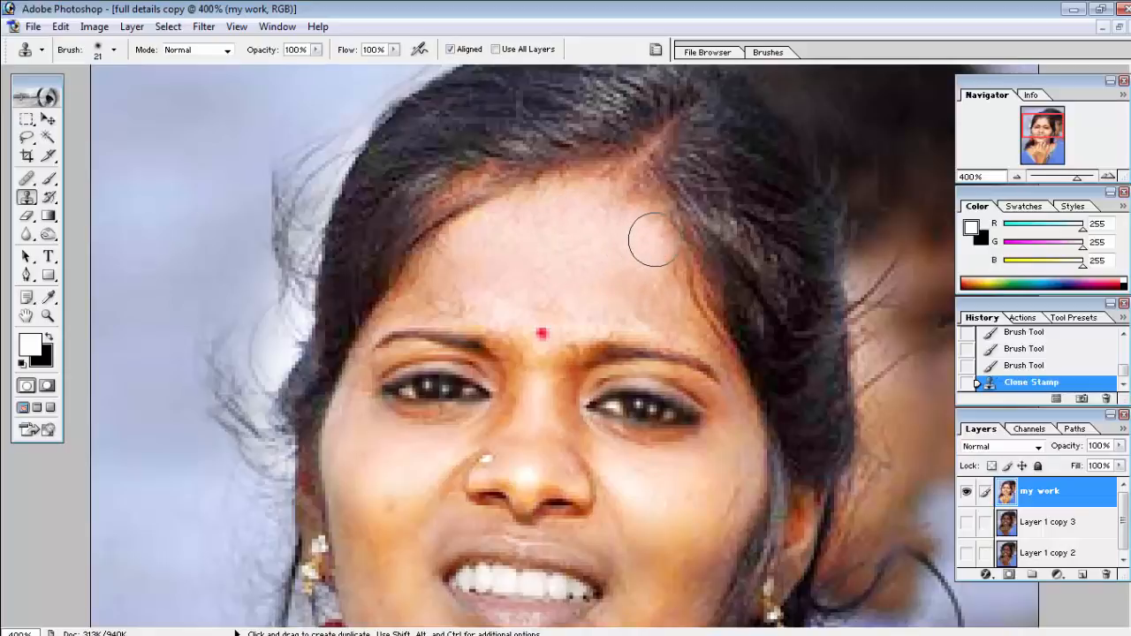
{"action": "key", "text": "ctrl+alt+z"}
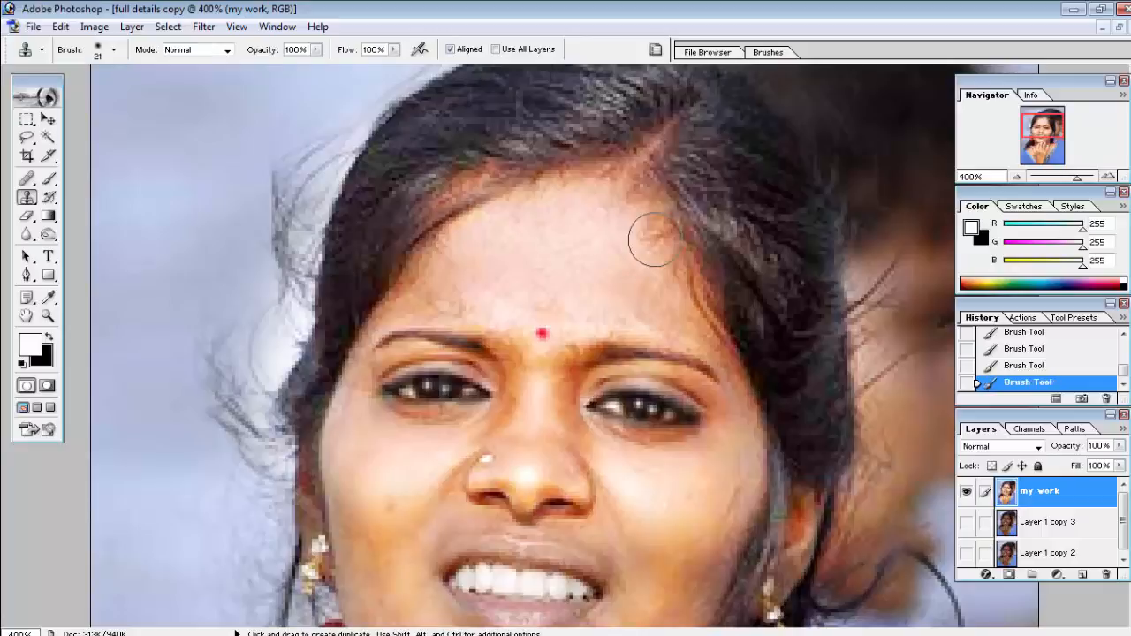
{"action": "key", "text": "ctrl+z"}
{"action": "key", "text": "ctrl+z"}
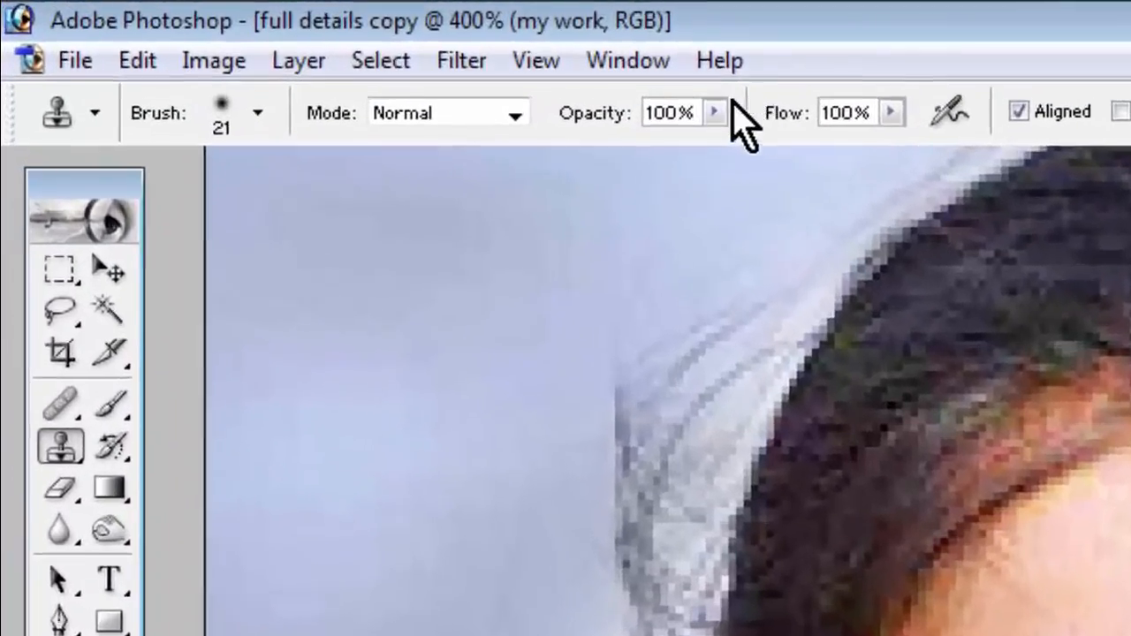
- Set the Clone Stamp opacity to 52%
{"action": "left_click", "coordinate": [714, 114]}
{"action": "left_click", "coordinate": [671, 125]}
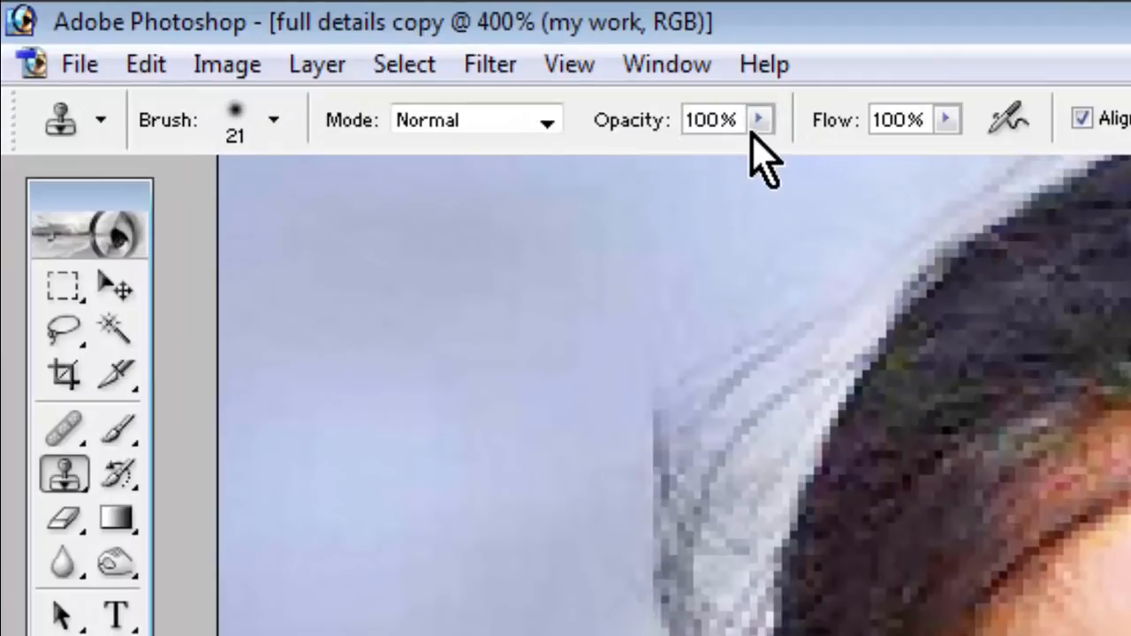
{"action": "left_click", "coordinate": [755, 128]}
{"action": "left_click_drag", "start_coordinate": [702, 157], "coordinate": [667, 170]}
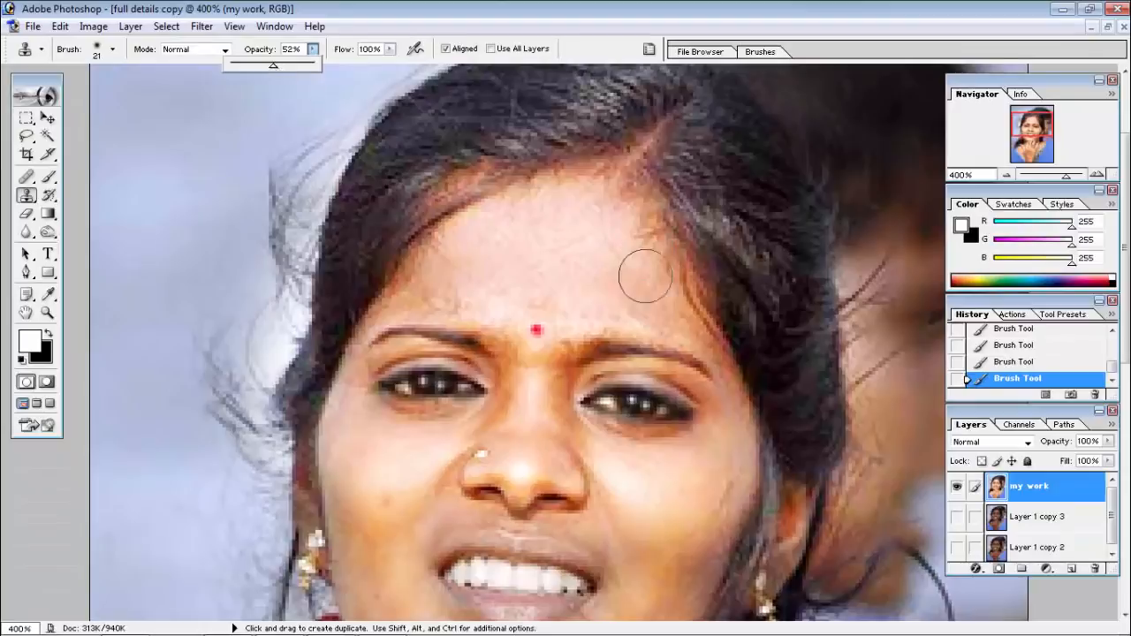
{"action": "key", "text": "super"}
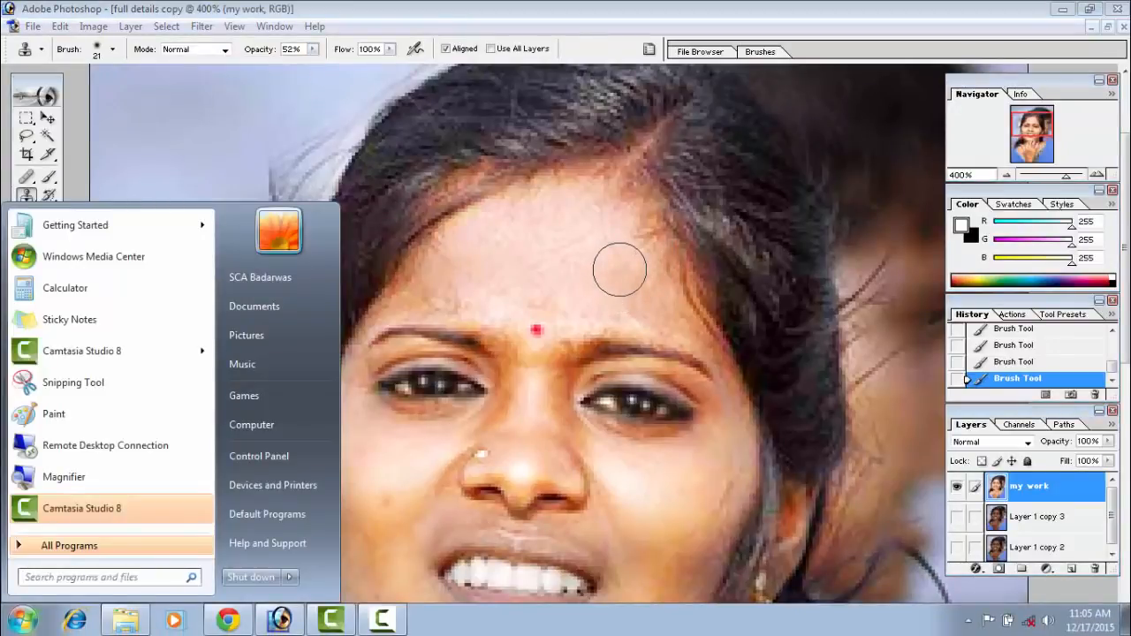
- Clone clean skin from above her left eyebrow across the middle of the forehead at 52% opacity
{"action": "key", "text": "Escape"}
{"action": "left_click", "coordinate": [617, 279], "text": "alt"}
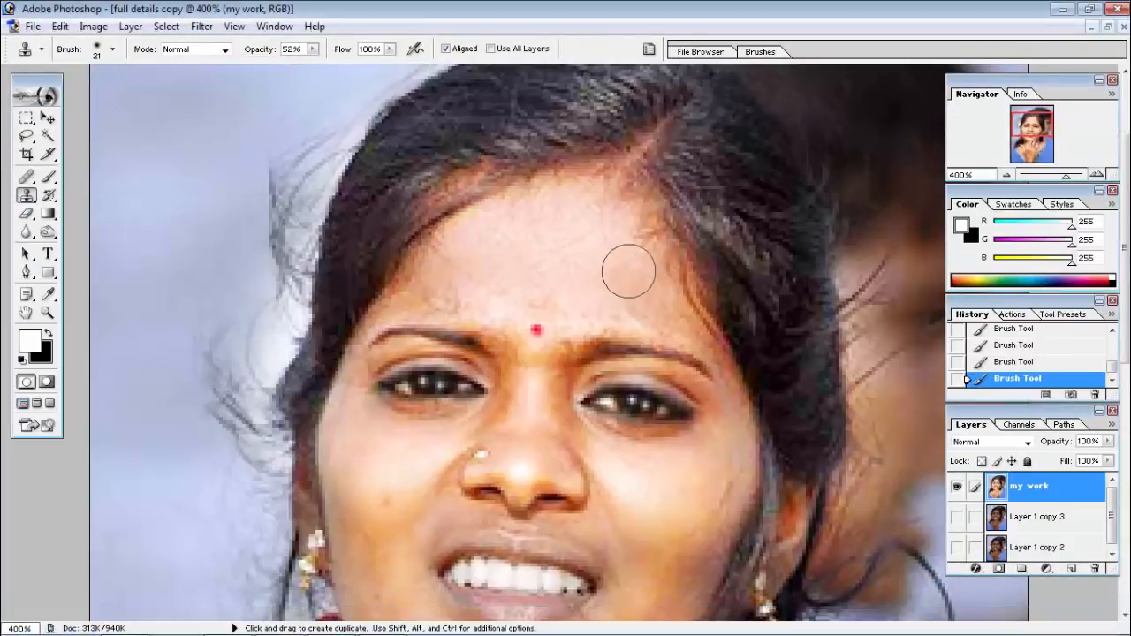
{"action": "mouse_move", "coordinate": [634, 250]}
{"action": "left_mouse_down"}
{"action": "mouse_move", "coordinate": [641, 273]}
{"action": "mouse_move", "coordinate": [561, 212]}
{"action": "mouse_move", "coordinate": [525, 262]}
{"action": "mouse_move", "coordinate": [533, 258]}
{"action": "left_mouse_up"}
- Remove the red bindi between the eyebrows and its cloned duplicate by stamping clean mid-forehead skin over them
{"action": "key", "text": "super"}
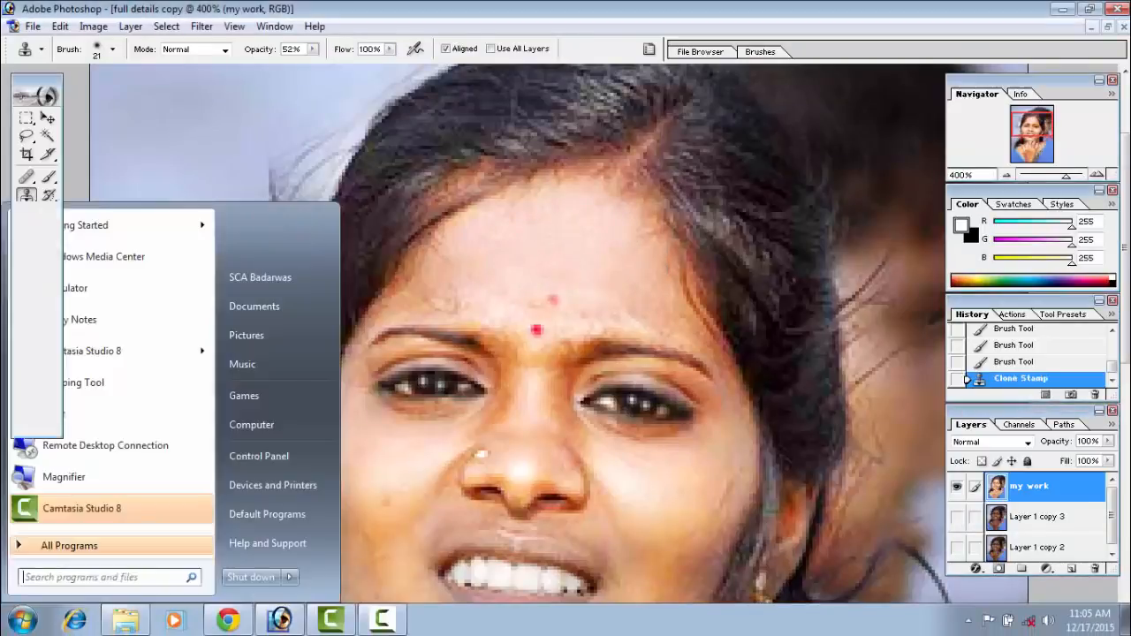
{"action": "key", "text": "Escape"}
{"action": "left_click", "coordinate": [559, 243], "text": "alt"}
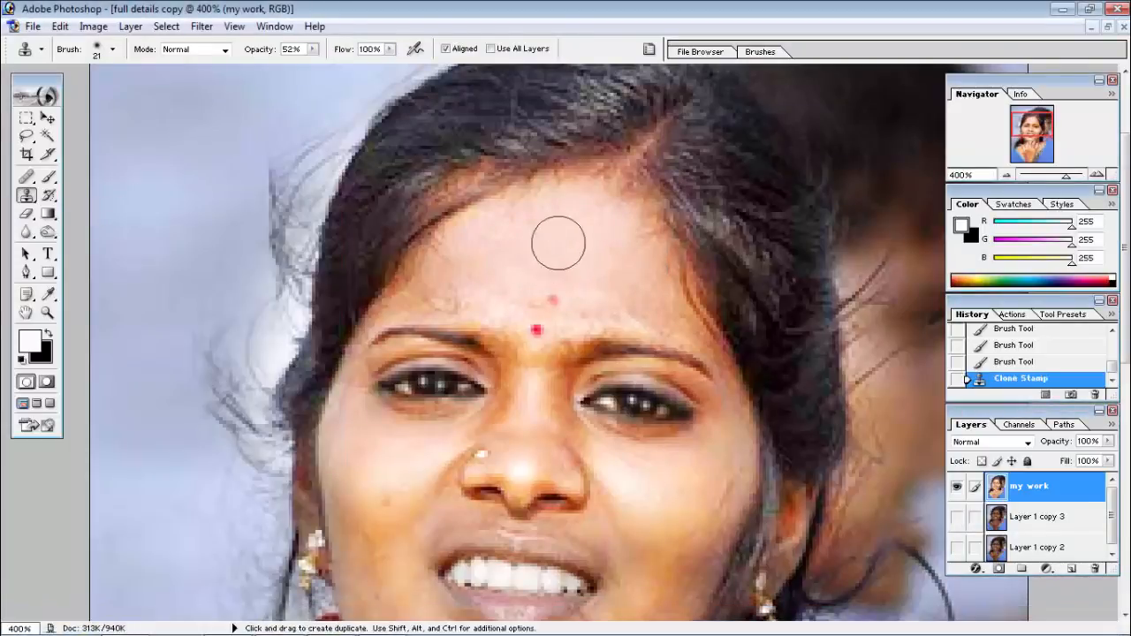
{"action": "left_click", "coordinate": [532, 323]}
{"action": "left_click", "coordinate": [532, 323]}
{"action": "left_click", "coordinate": [533, 322]}
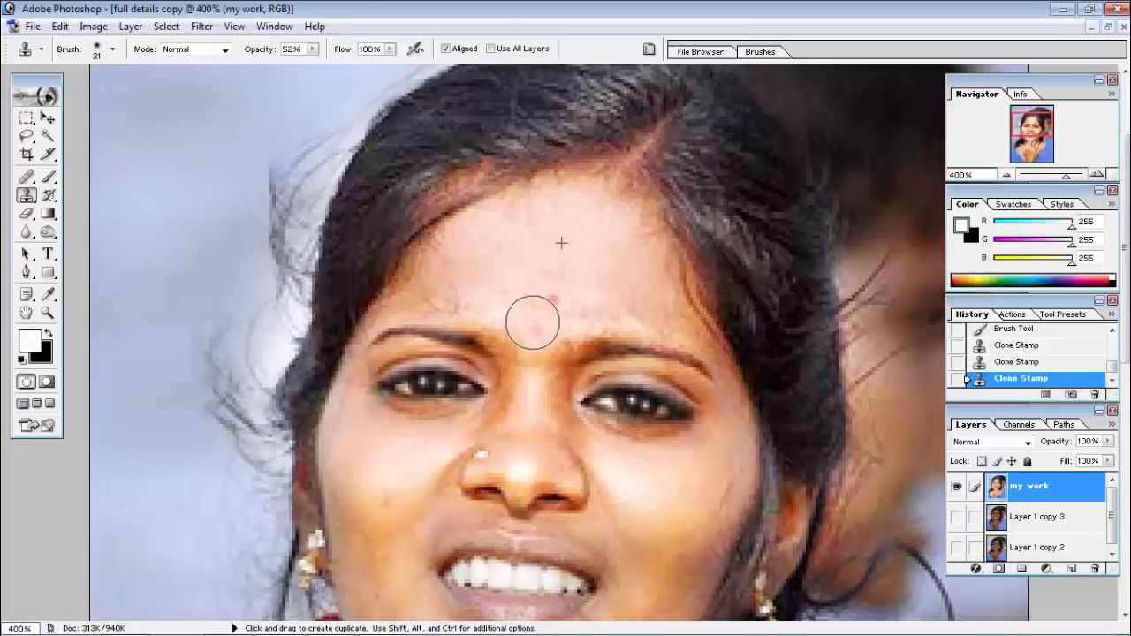
{"action": "mouse_move", "coordinate": [545, 295]}
{"action": "left_mouse_down"}
{"action": "mouse_move", "coordinate": [529, 294]}
{"action": "mouse_move", "coordinate": [554, 291]}
{"action": "mouse_move", "coordinate": [550, 283]}
{"action": "mouse_move", "coordinate": [553, 295]}
{"action": "left_mouse_up"}
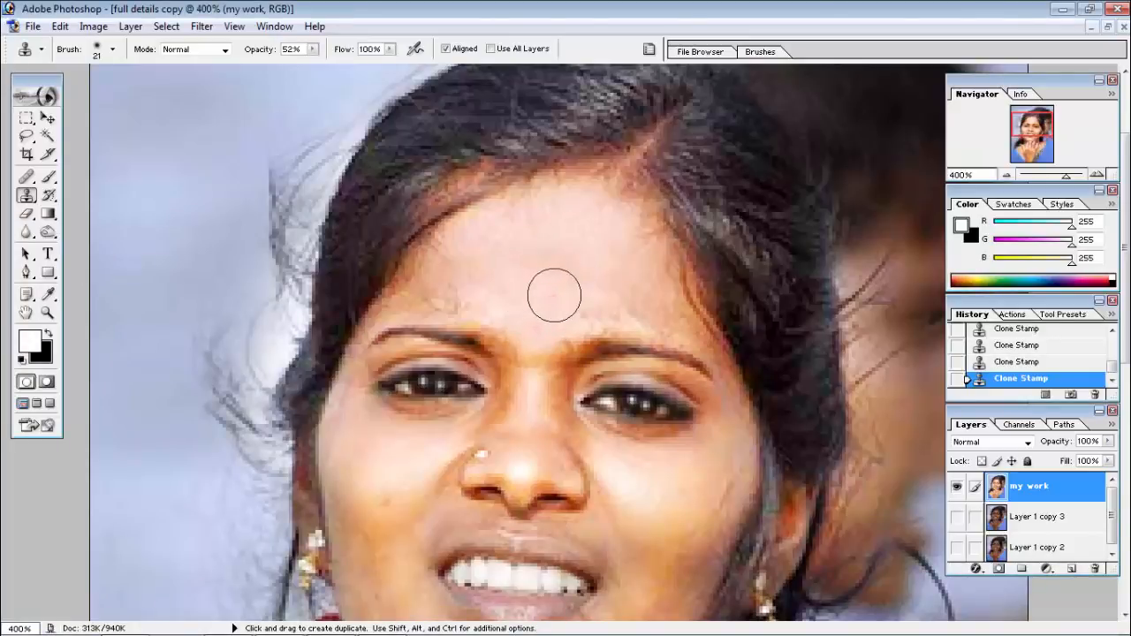
- Clone over the remaining forehead blemishes, reducing the Clone Stamp brush to 9 px for the skin above her left eyebrow
{"action": "left_click", "coordinate": [472, 269], "text": "alt"}
{"action": "mouse_move", "coordinate": [454, 268]}
{"action": "left_mouse_down"}
{"action": "mouse_move", "coordinate": [424, 290]}
{"action": "mouse_move", "coordinate": [452, 296]}
{"action": "mouse_move", "coordinate": [428, 289]}
{"action": "mouse_move", "coordinate": [560, 273]}
{"action": "mouse_move", "coordinate": [594, 345]}
{"action": "left_mouse_up"}
{"action": "right_click", "coordinate": [568, 315]}
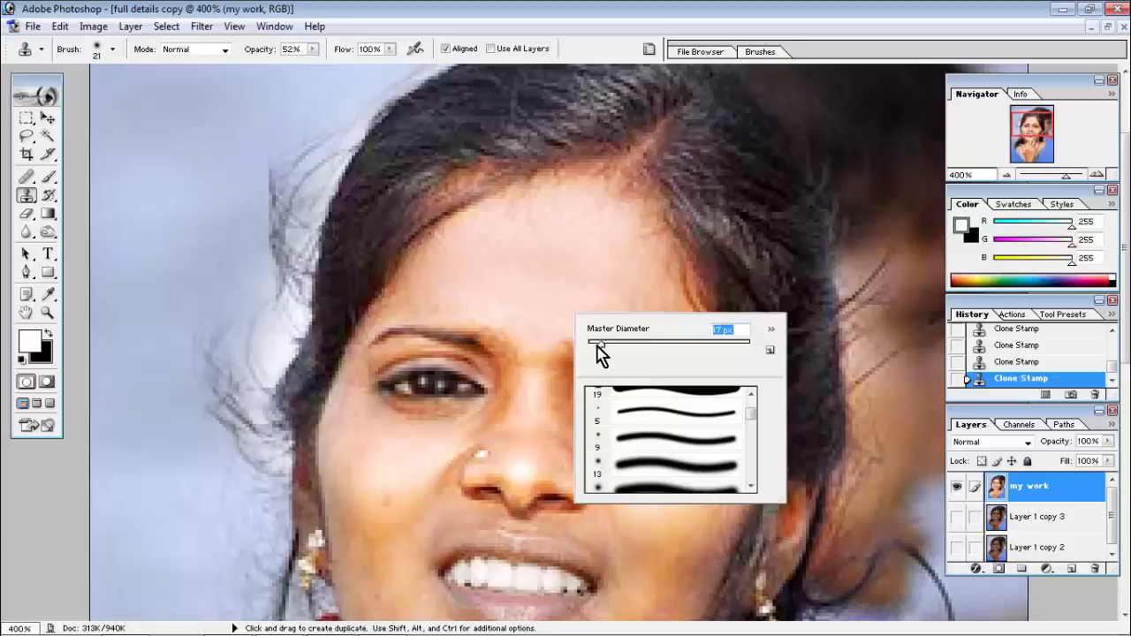
{"action": "left_click", "coordinate": [537, 400], "text": "alt"}
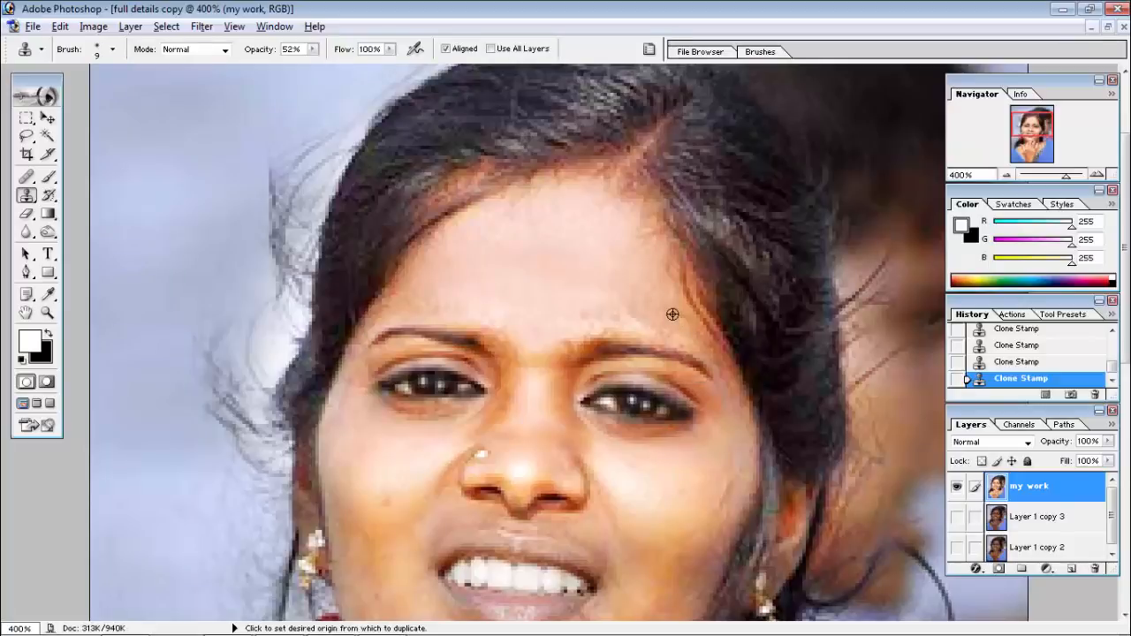
{"action": "mouse_move", "coordinate": [699, 345]}
{"action": "left_mouse_down"}
{"action": "mouse_move", "coordinate": [661, 295]}
{"action": "mouse_move", "coordinate": [679, 313]}
{"action": "mouse_move", "coordinate": [662, 252]}
{"action": "mouse_move", "coordinate": [655, 289]}
{"action": "left_mouse_up"}
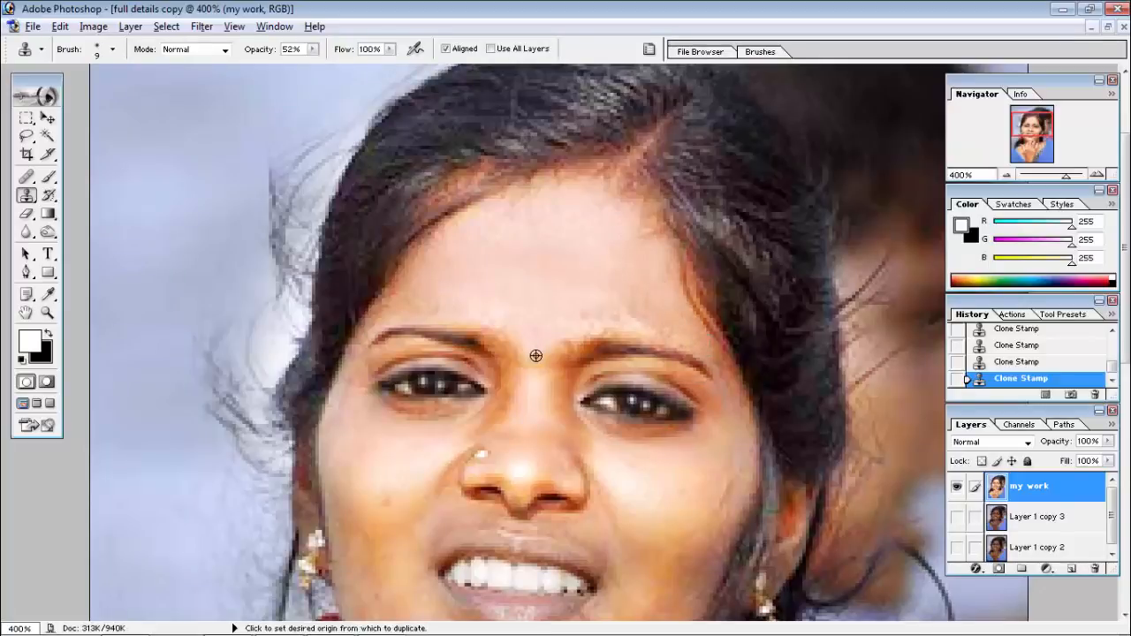
{"action": "left_click", "coordinate": [510, 345], "text": "alt"}
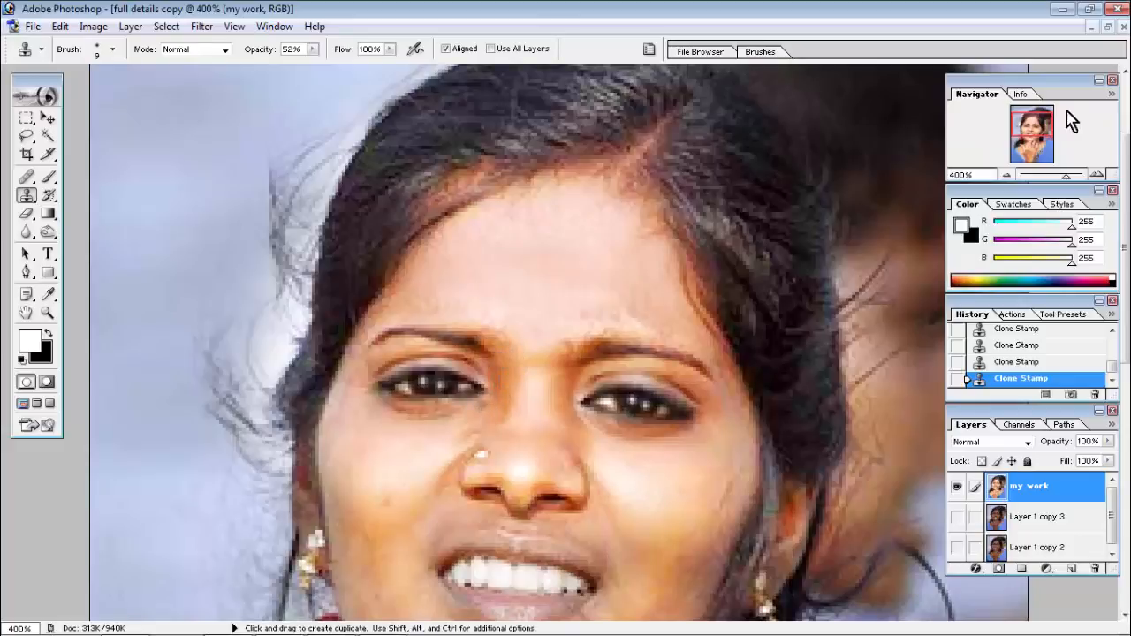
- Enlarge the Clone Stamp brush to 16 px and clone clean skin over the spots on her right cheek, jaw and chin
{"action": "left_click_drag", "start_coordinate": [1033, 130], "coordinate": [1030, 142]}
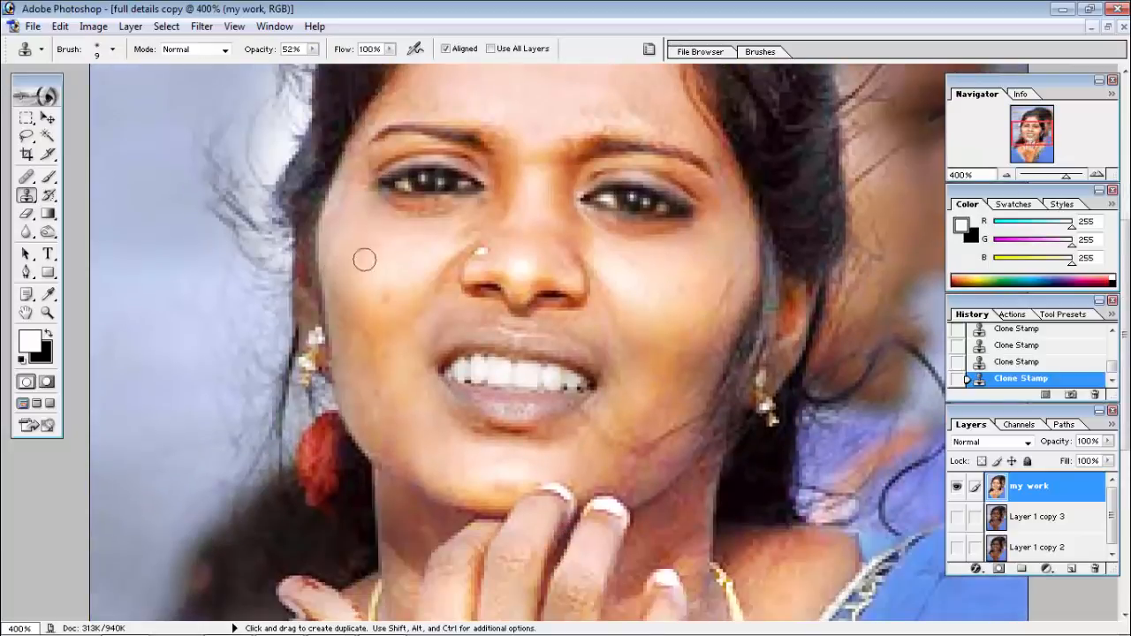
{"action": "right_click", "coordinate": [411, 337]}
{"action": "left_click_drag", "start_coordinate": [439, 365], "coordinate": [446, 365]}
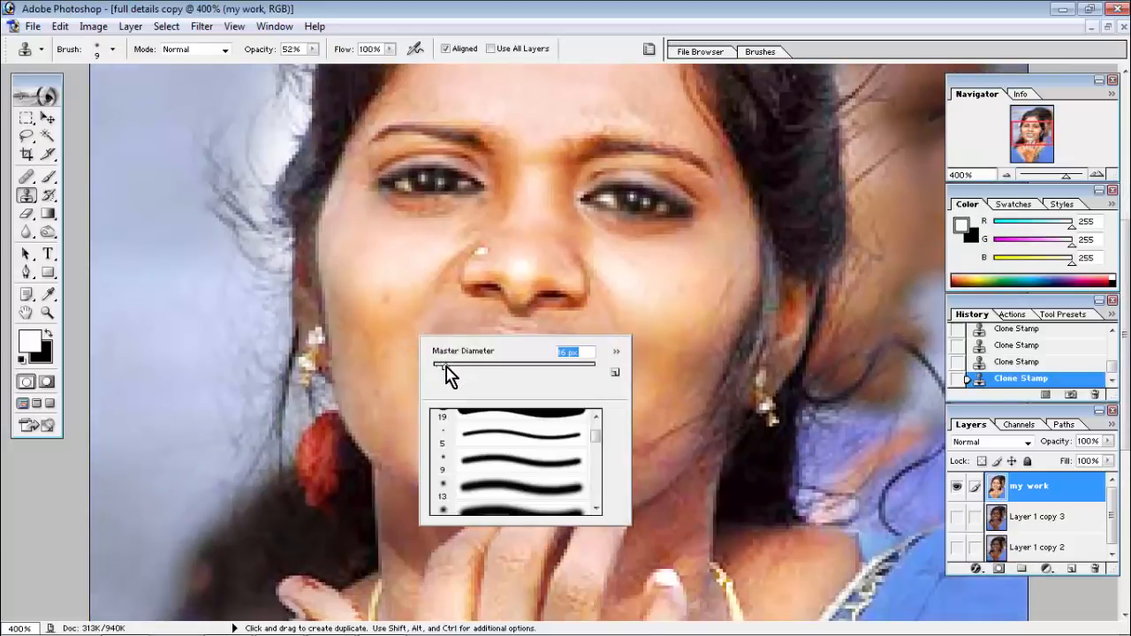
{"action": "left_click", "coordinate": [384, 284], "text": "alt"}
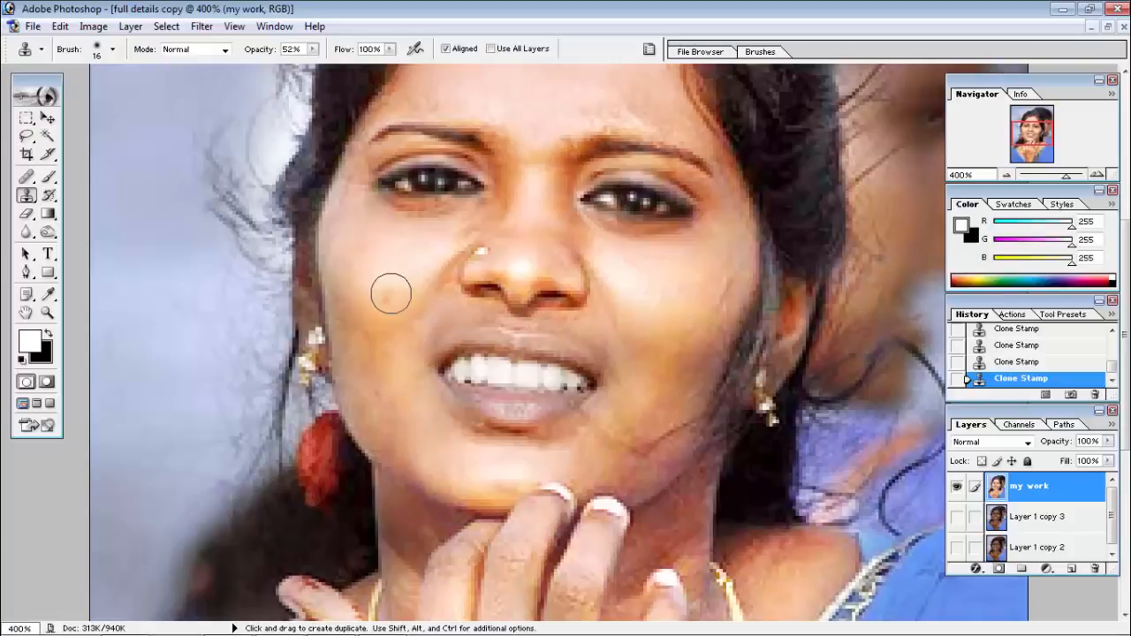
{"action": "left_click", "coordinate": [392, 296]}
{"action": "left_click", "coordinate": [381, 348]}
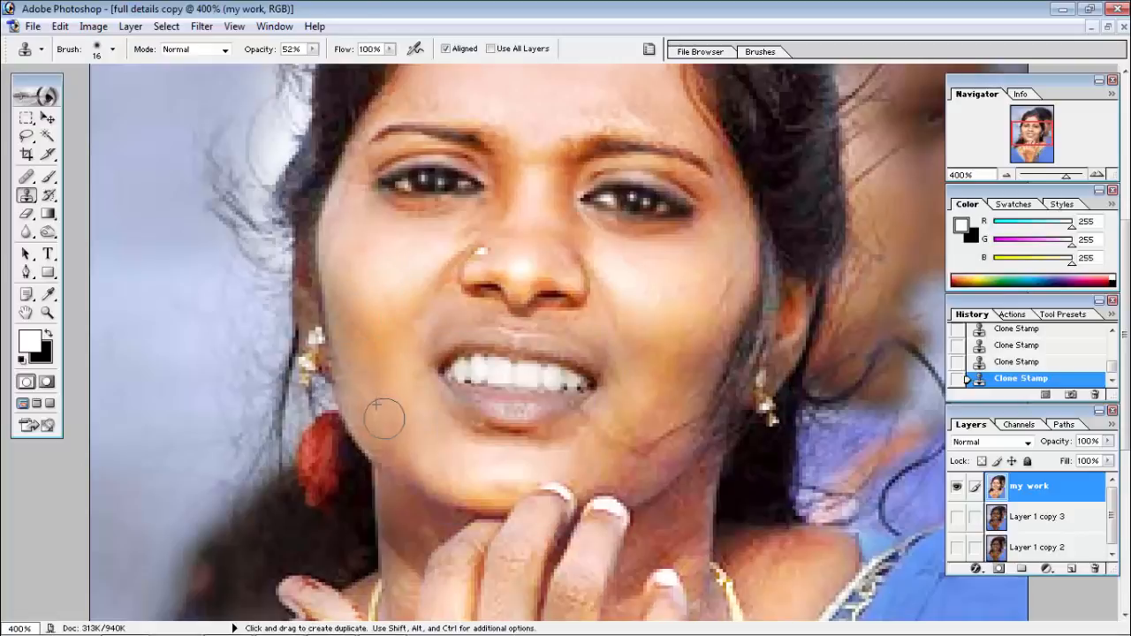
{"action": "left_click_drag", "start_coordinate": [504, 477], "coordinate": [552, 466]}
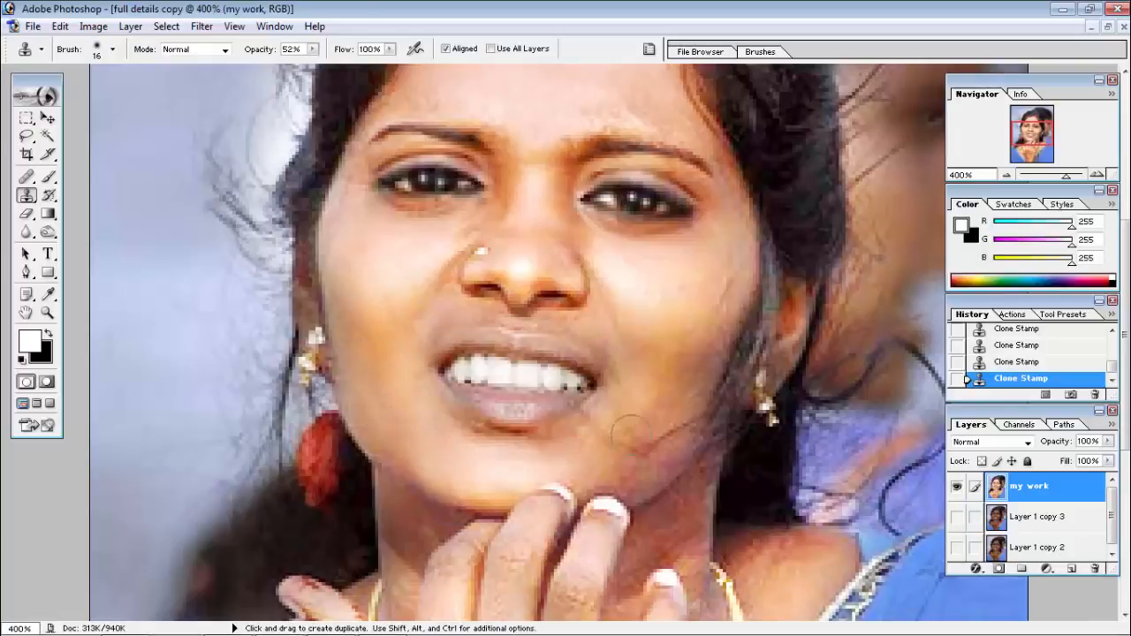
- Clone clean cheek skin over the blemishes and stray hairs on her left cheek and along the left jawline
{"action": "left_click", "coordinate": [652, 398], "text": "alt"}
{"action": "mouse_move", "coordinate": [632, 434]}
{"action": "left_mouse_down"}
{"action": "mouse_move", "coordinate": [664, 425]}
{"action": "mouse_move", "coordinate": [607, 442]}
{"action": "mouse_move", "coordinate": [630, 439]}
{"action": "left_mouse_up"}
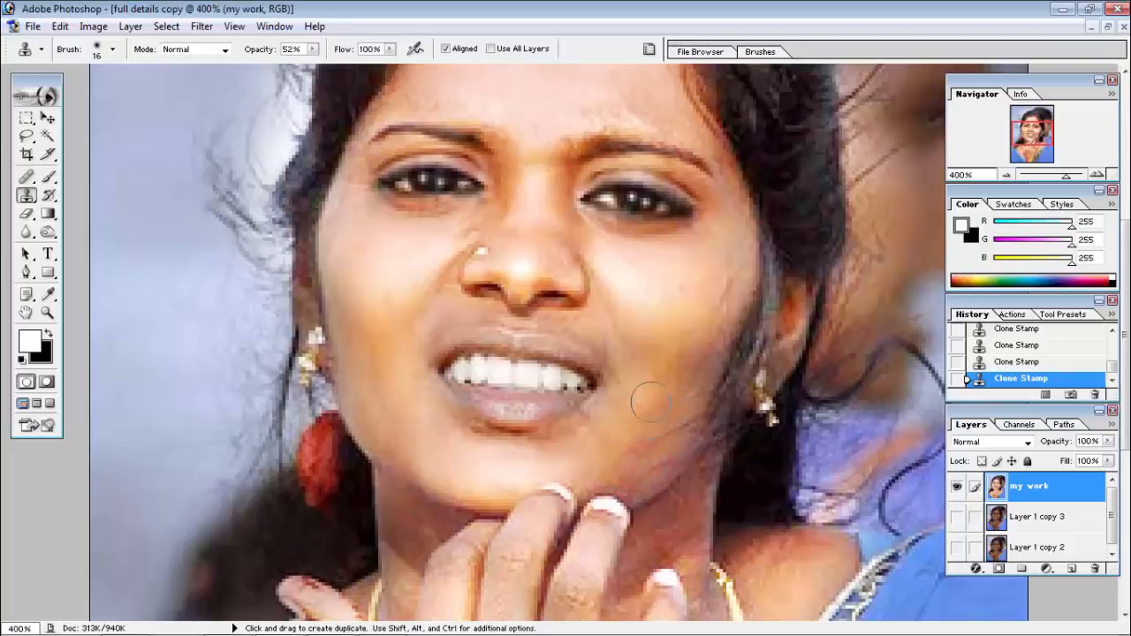
{"action": "left_click", "coordinate": [695, 304], "text": "alt"}
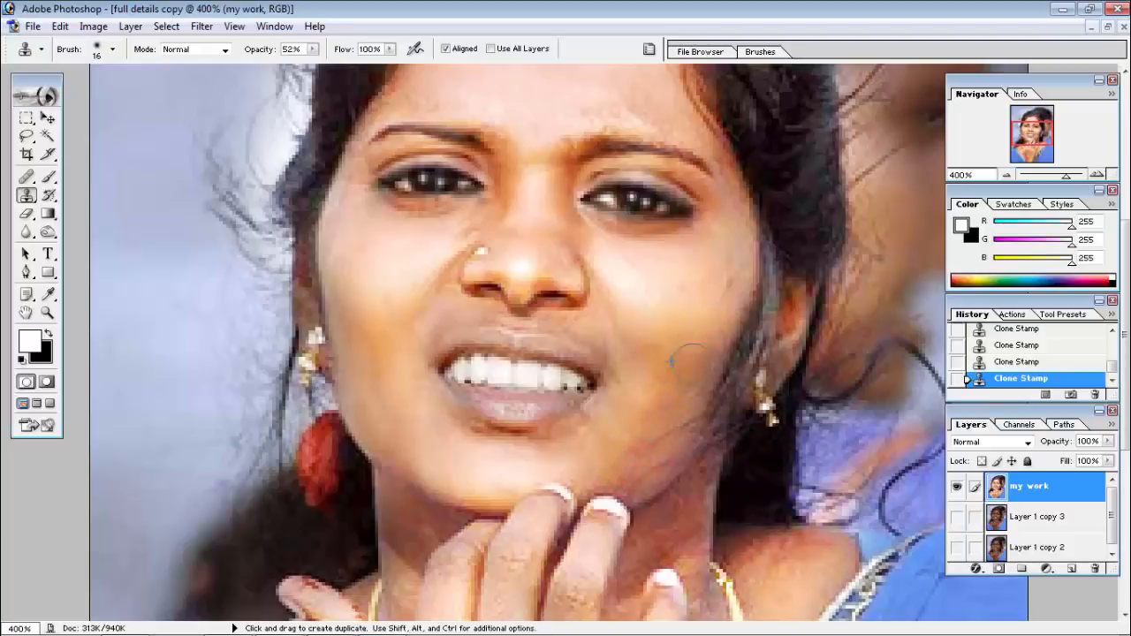
{"action": "left_click", "coordinate": [685, 384], "text": "alt"}
{"action": "left_click_drag", "start_coordinate": [643, 453], "coordinate": [607, 472]}
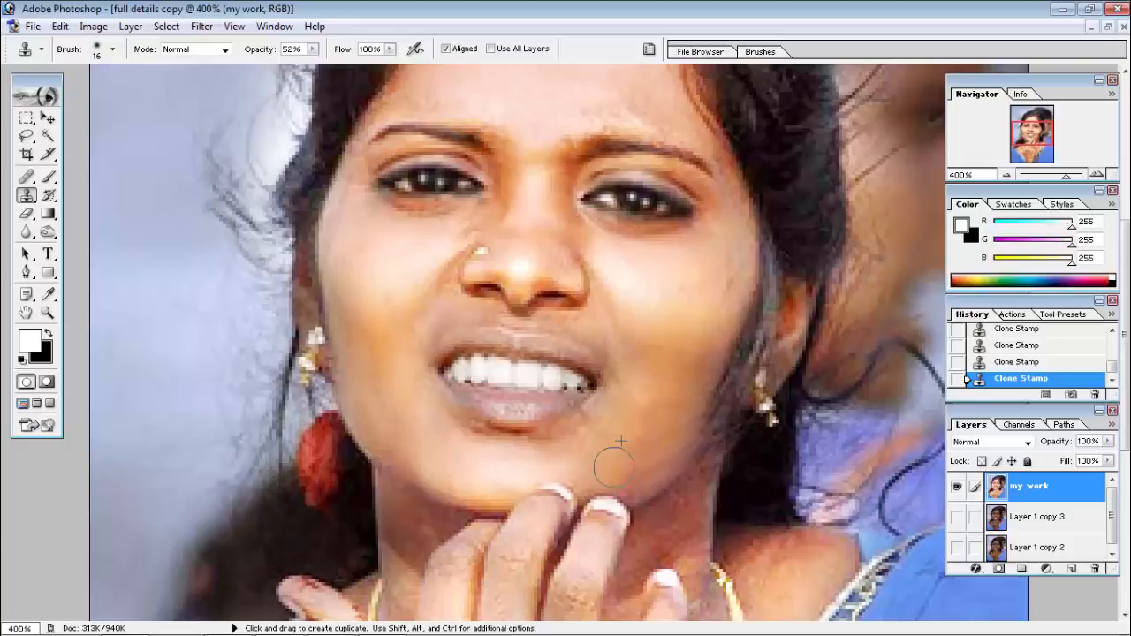
{"action": "left_click", "coordinate": [617, 299], "text": "alt"}
{"action": "left_click", "coordinate": [447, 301], "text": "alt"}
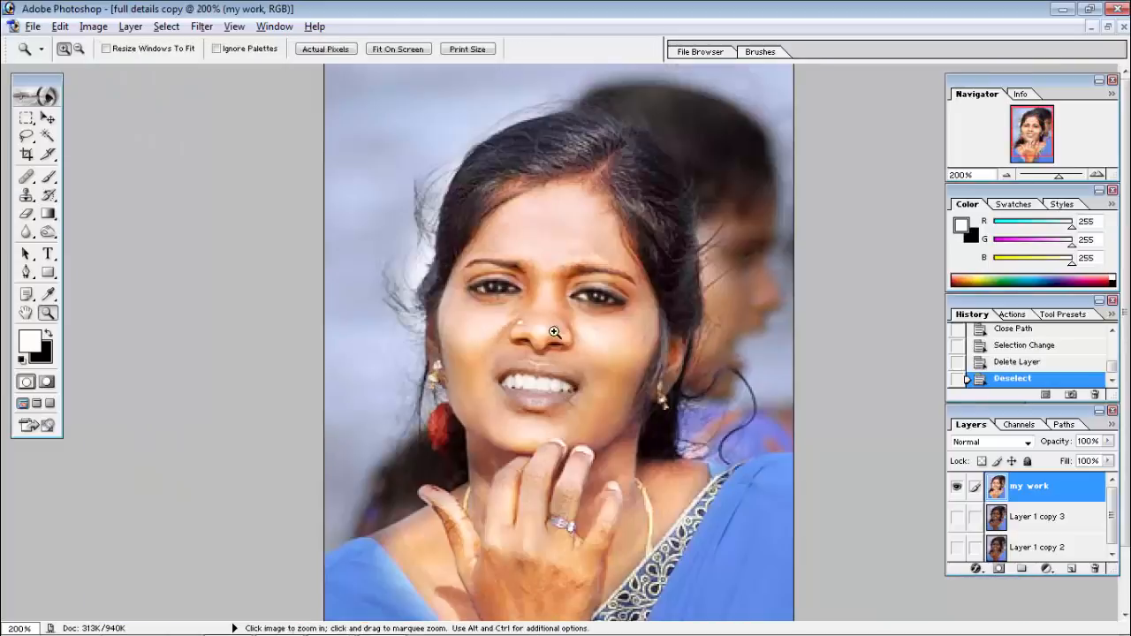
- Trace both lips with a closed Pen tool path that leaves out the teeth, starting at the corner of the mouth
{"action": "left_click", "coordinate": [567, 396]}
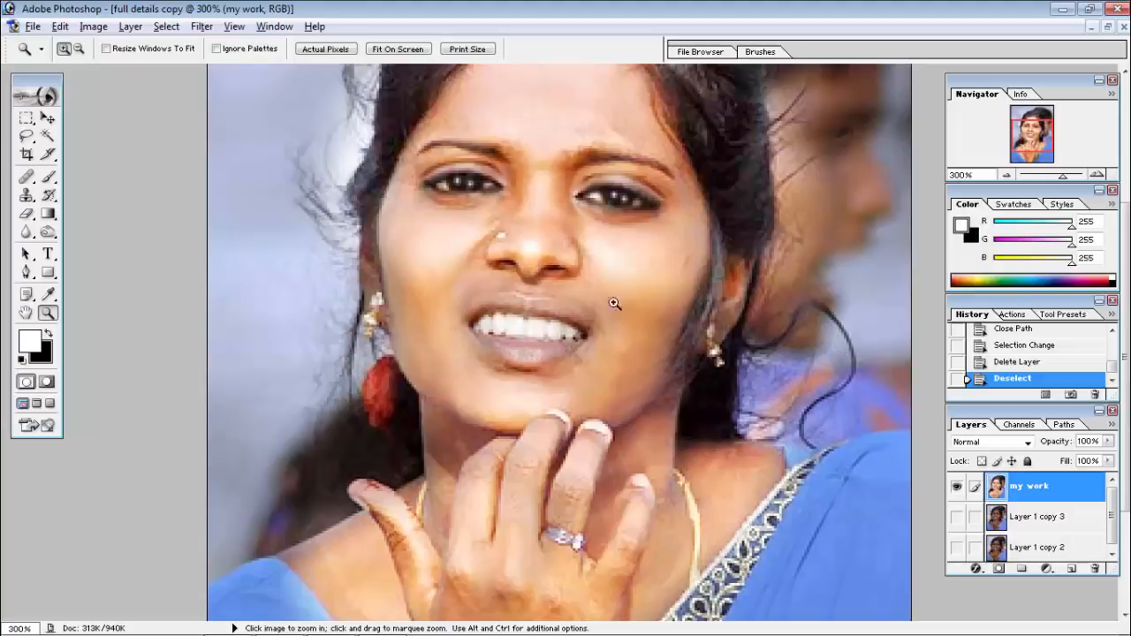
{"action": "left_click_drag", "start_coordinate": [1046, 142], "coordinate": [1044, 142]}
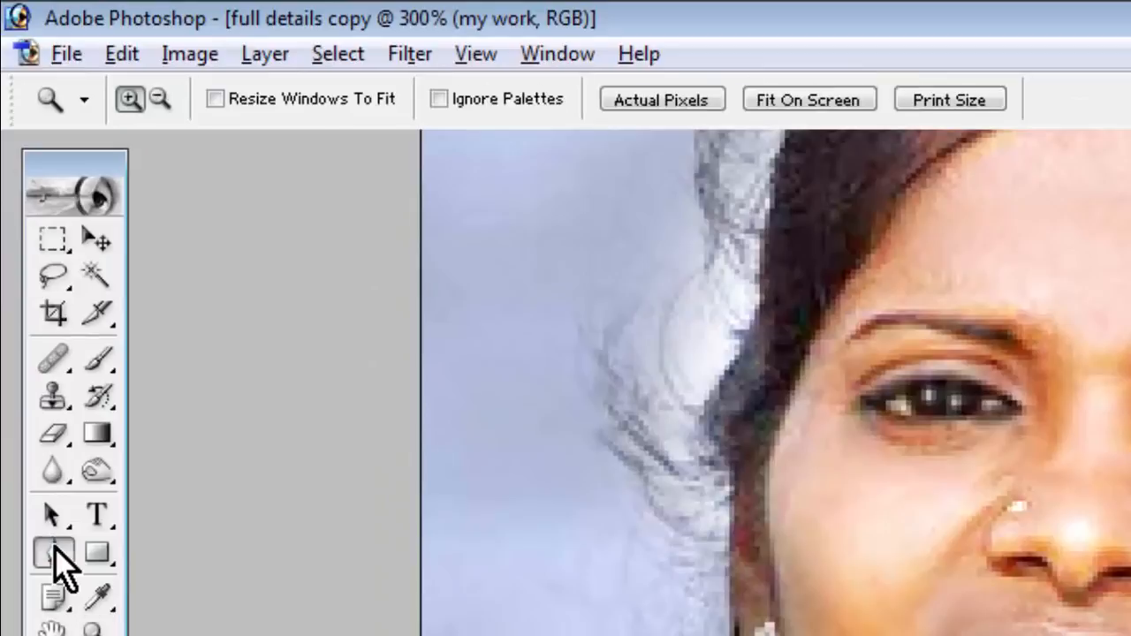
{"action": "left_click", "coordinate": [56, 552]}
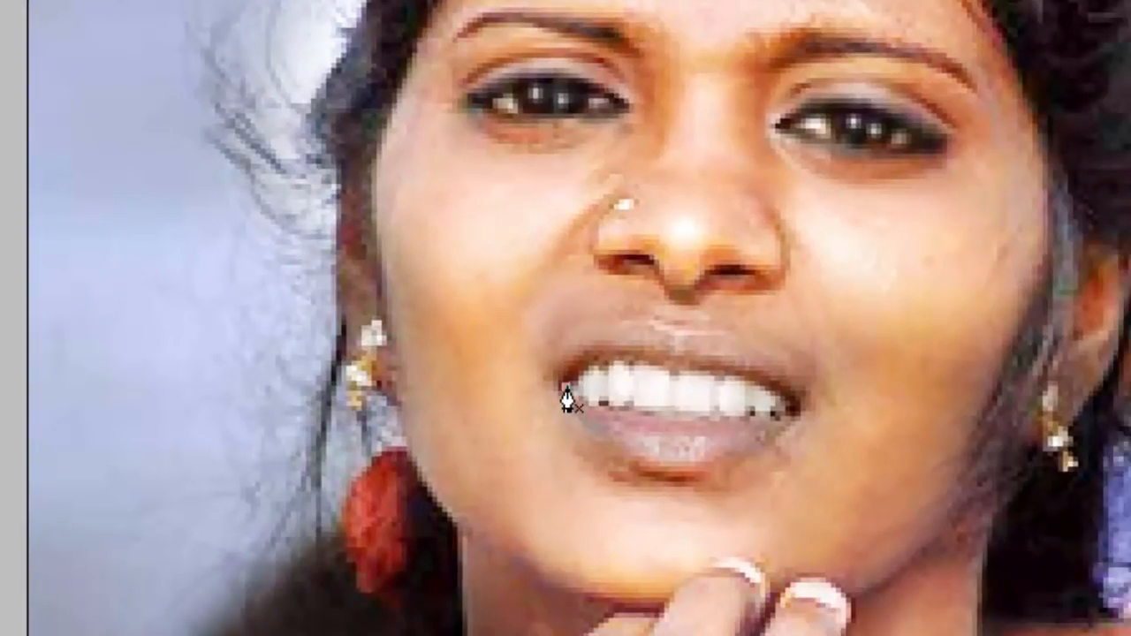
{"action": "left_click", "coordinate": [566, 387]}
{"action": "left_click_drag", "start_coordinate": [672, 369], "coordinate": [748, 389]}
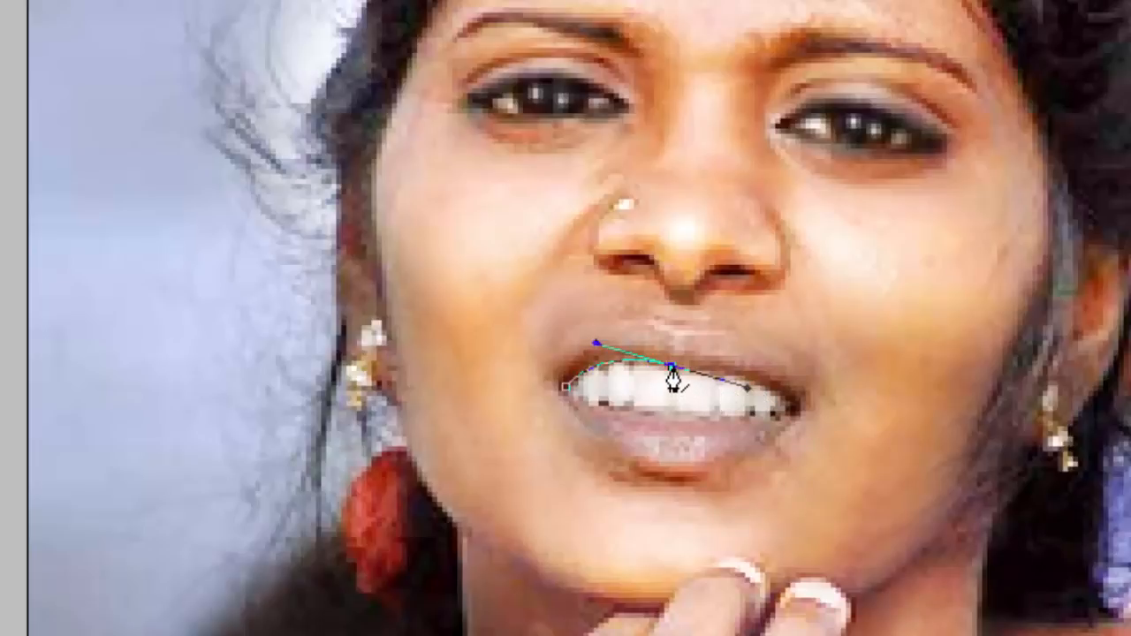
{"action": "key", "text": "alt"}
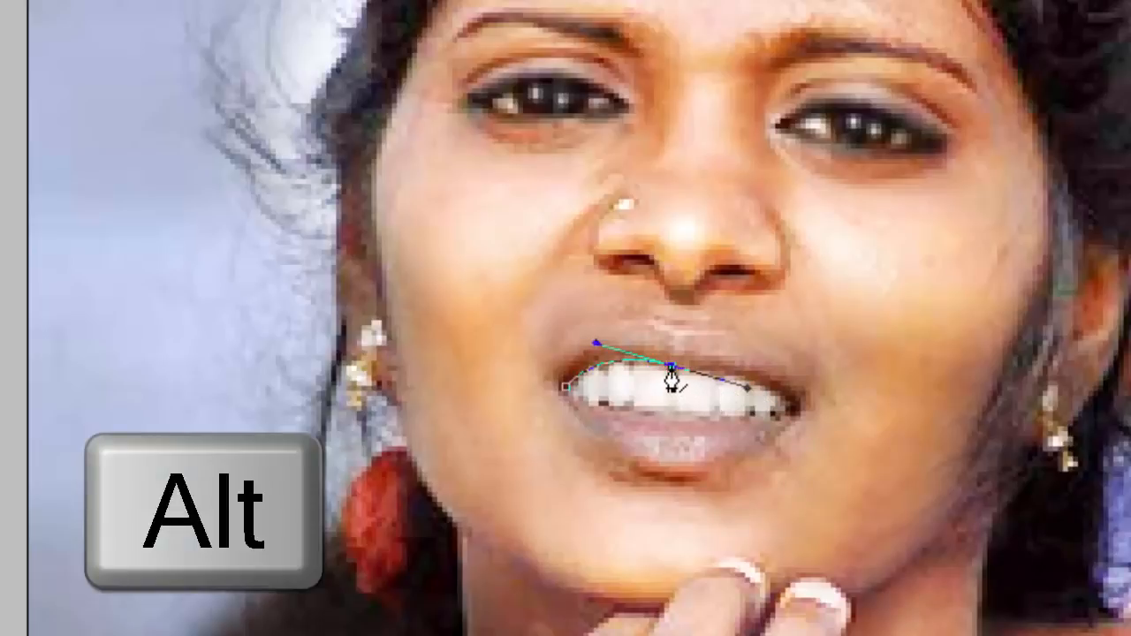
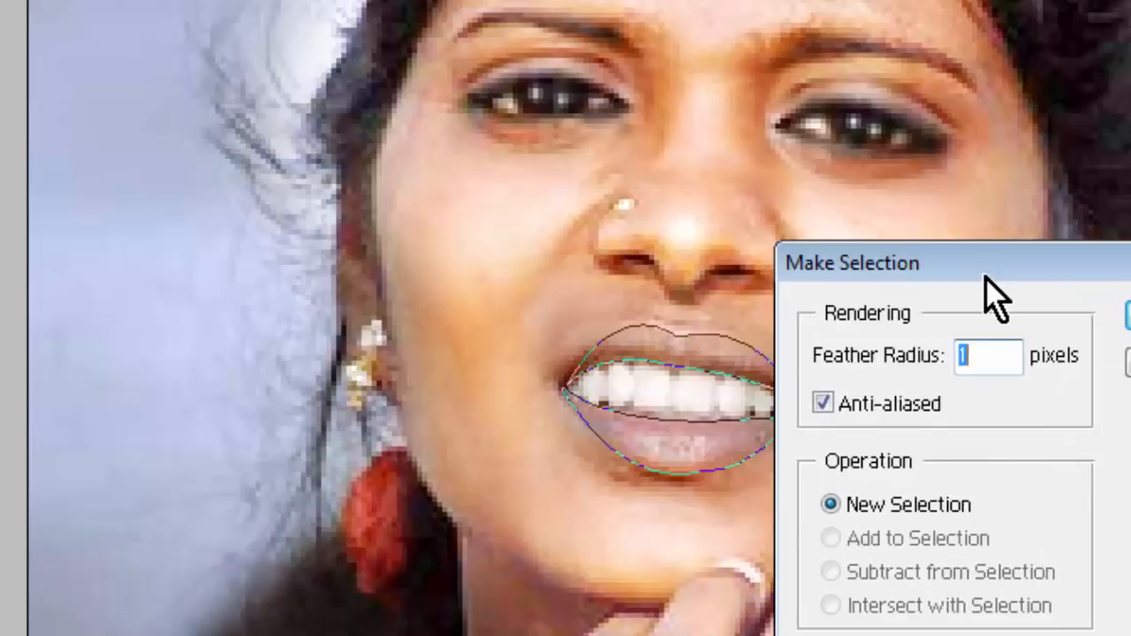
- Convert the lip path into a new anti-aliased selection with a feather radius of 1 pixel
{"action": "left_click_drag", "start_coordinate": [986, 275], "coordinate": [1114, 348]}
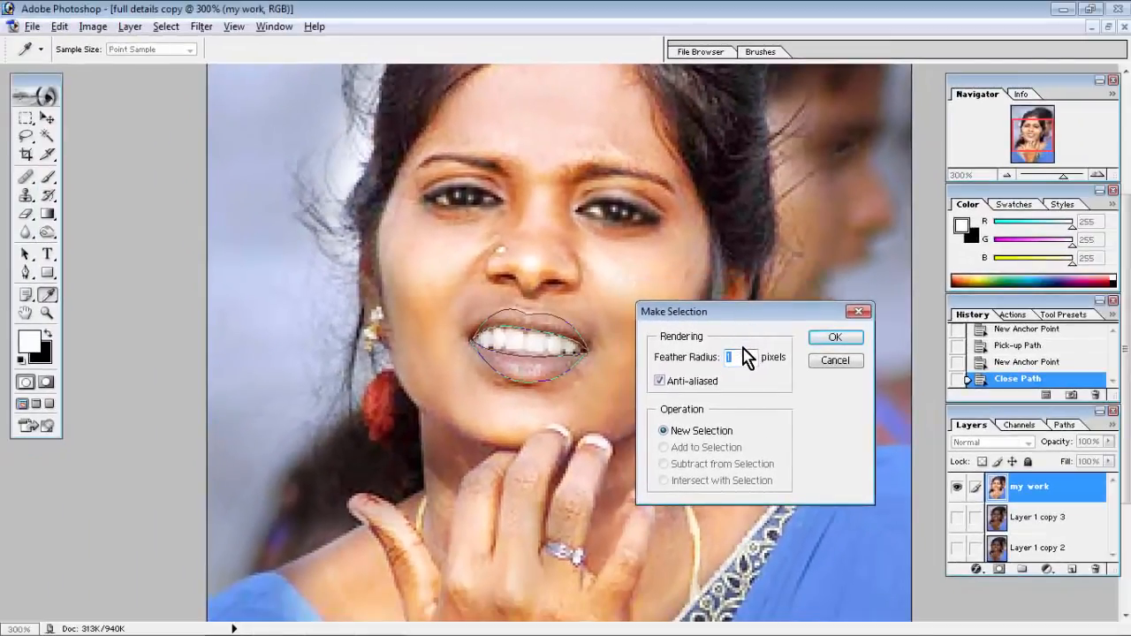
{"action": "left_click_drag", "start_coordinate": [733, 312], "coordinate": [689, 280]}
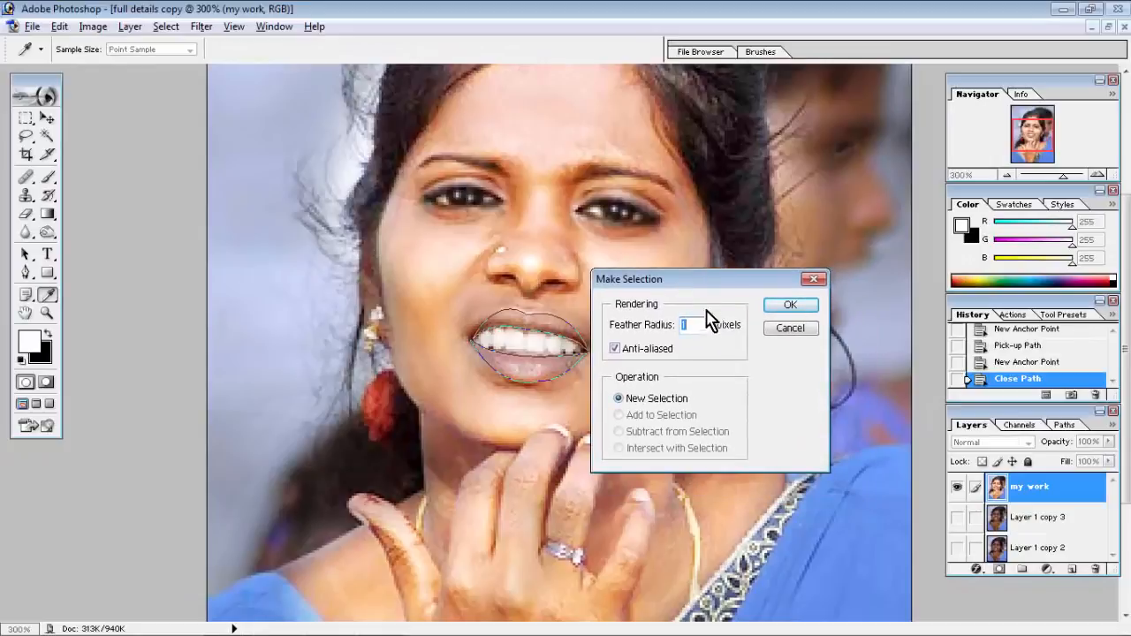
{"action": "left_click", "coordinate": [774, 308]}
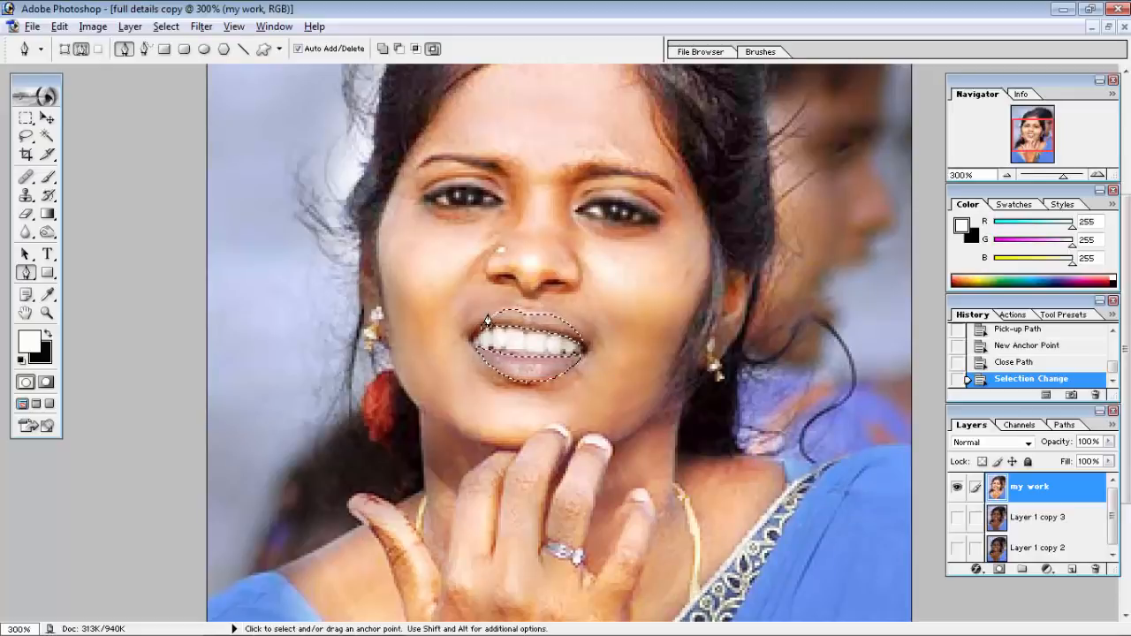
- Copy the selected lips to a new layer and check the cutout by briefly hiding the "my work" layer
{"action": "key", "text": "ctrl+j"}
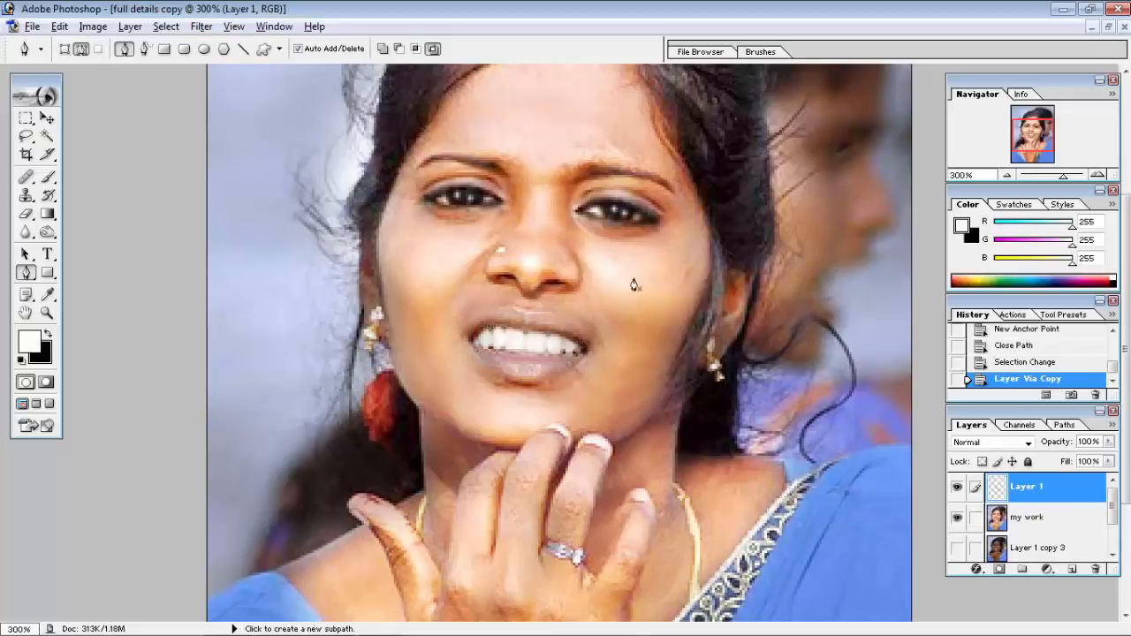
{"action": "left_click", "coordinate": [958, 518]}
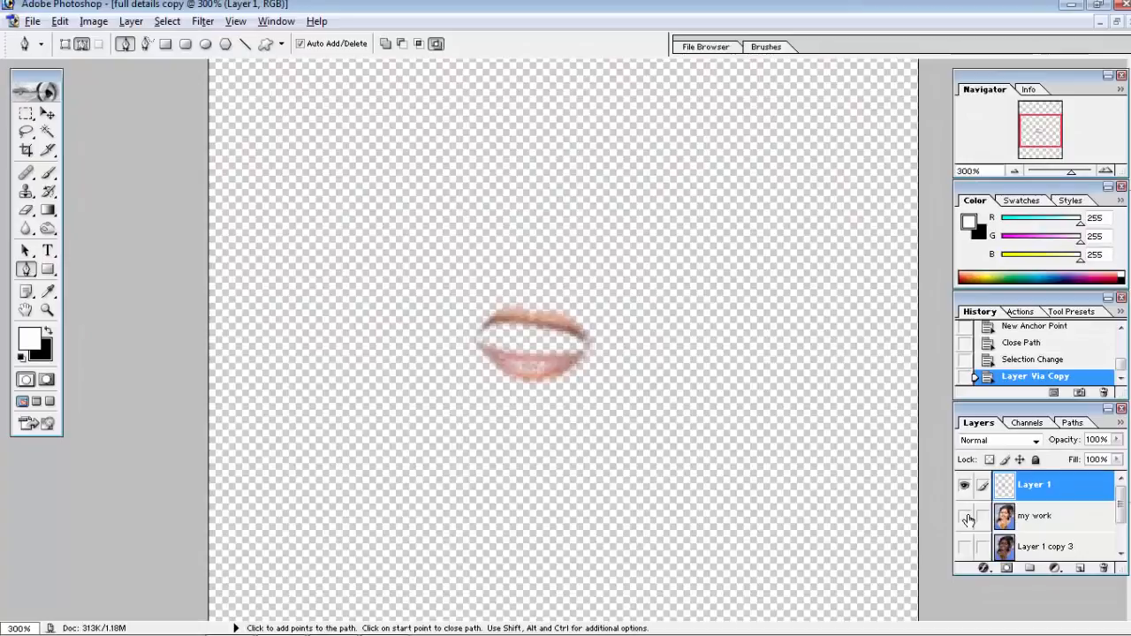
{"action": "left_click", "coordinate": [965, 516]}
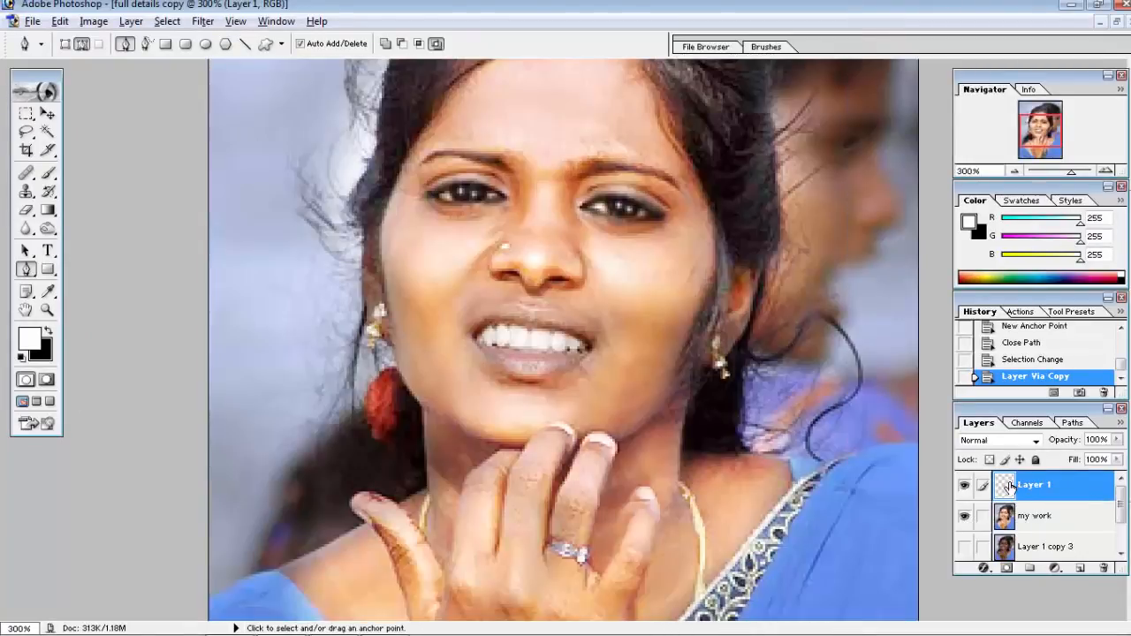
{"action": "key", "text": "ctrl+u"}
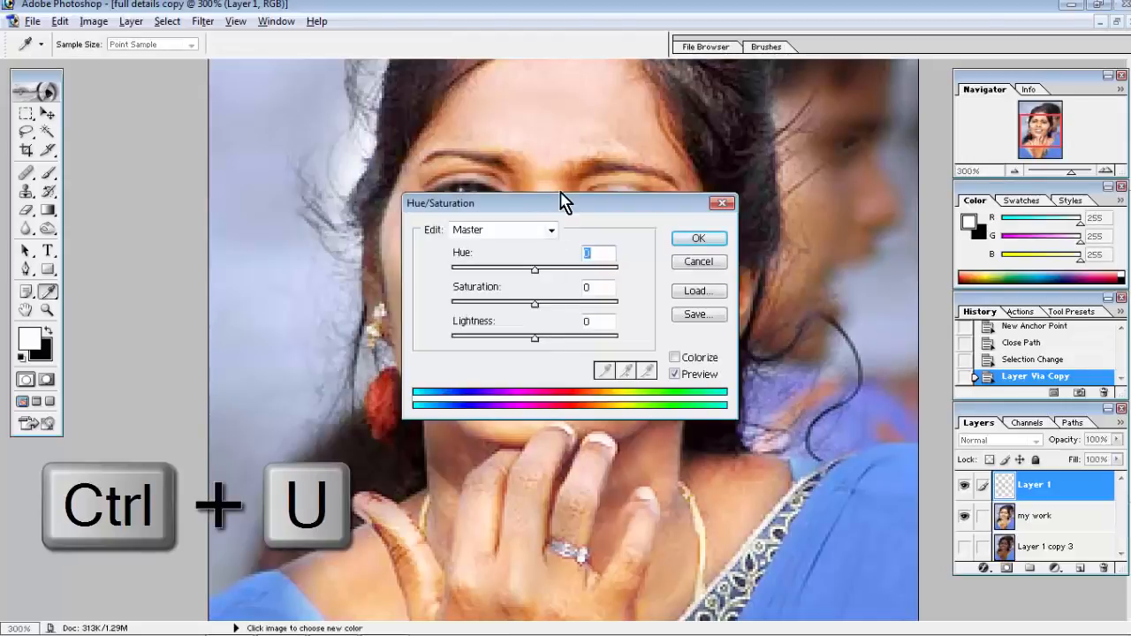
{"action": "left_click_drag", "start_coordinate": [560, 207], "coordinate": [935, 169]}
{"action": "left_click_drag", "start_coordinate": [906, 237], "coordinate": [931, 235]}
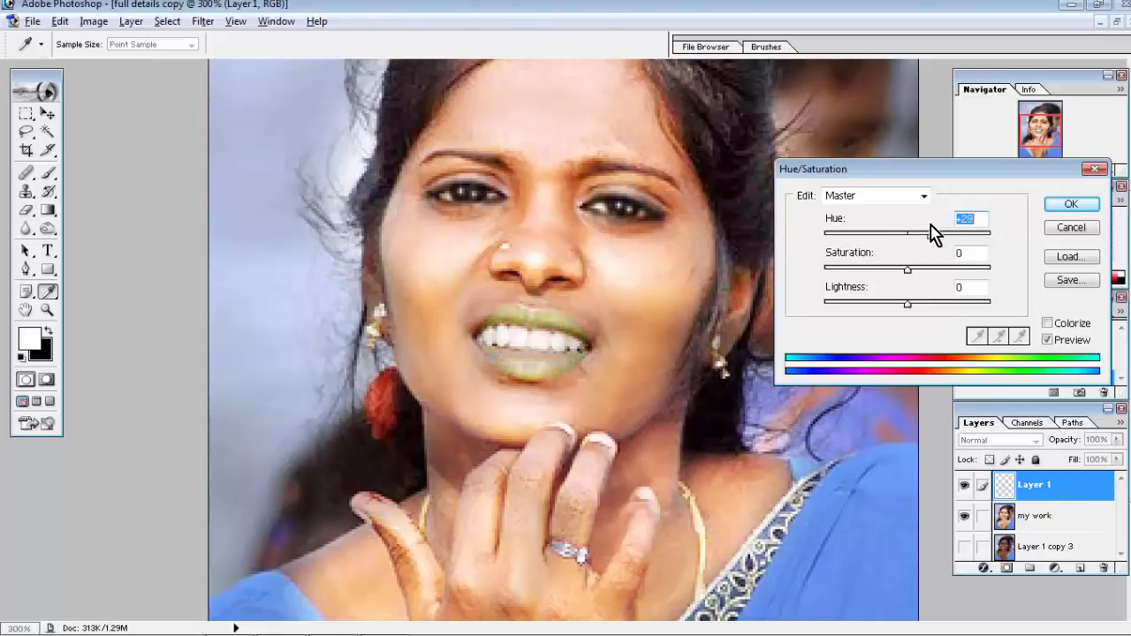
{"action": "left_click", "coordinate": [1088, 228]}
- Recolor the lips on Layer 1 with Color Balance midtone levels of +100, -66 and +68
{"action": "key", "text": "ctrl+b"}
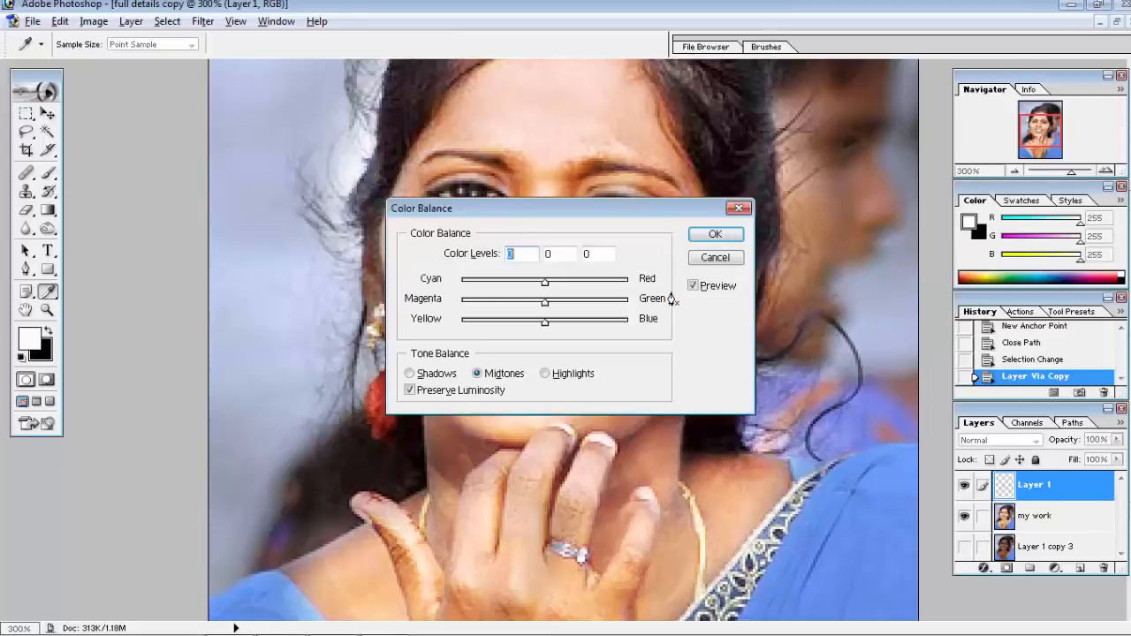
{"action": "left_click_drag", "start_coordinate": [644, 222], "coordinate": [988, 334]}
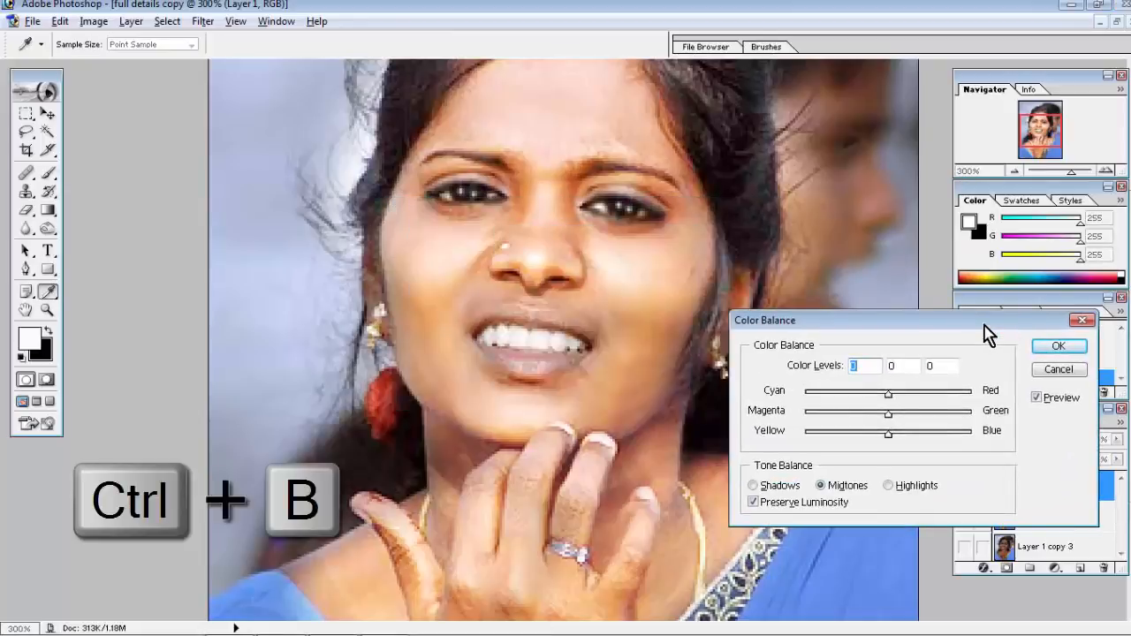
{"action": "left_click_drag", "start_coordinate": [881, 327], "coordinate": [869, 320]}
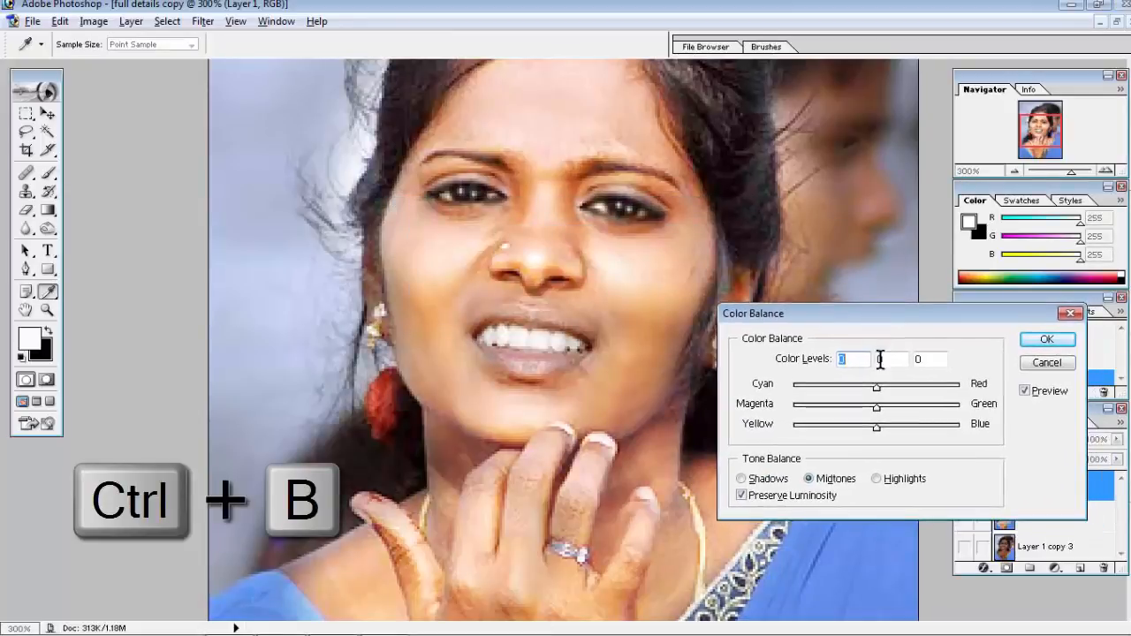
{"action": "left_click_drag", "start_coordinate": [879, 390], "coordinate": [1043, 392]}
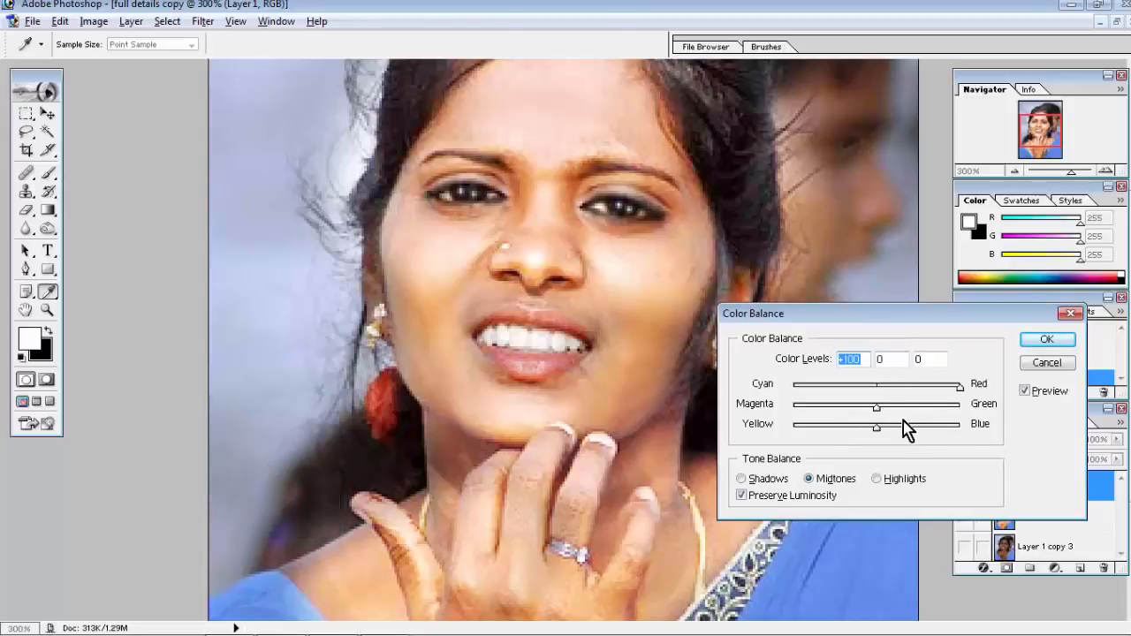
{"action": "left_click_drag", "start_coordinate": [872, 408], "coordinate": [822, 408]}
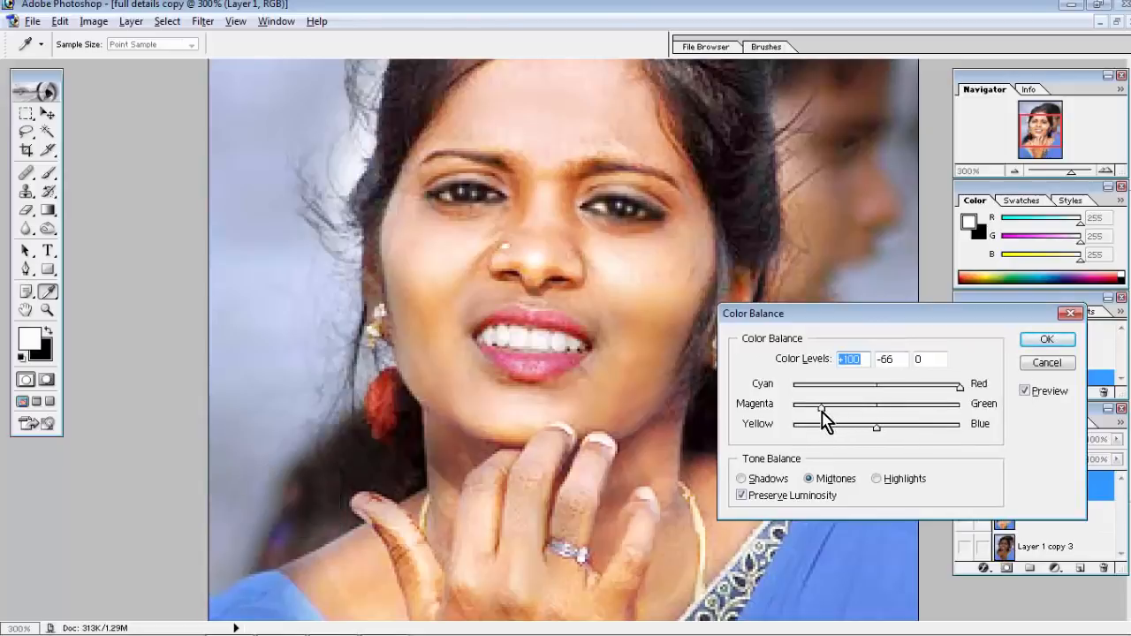
{"action": "left_click_drag", "start_coordinate": [898, 433], "coordinate": [937, 433]}
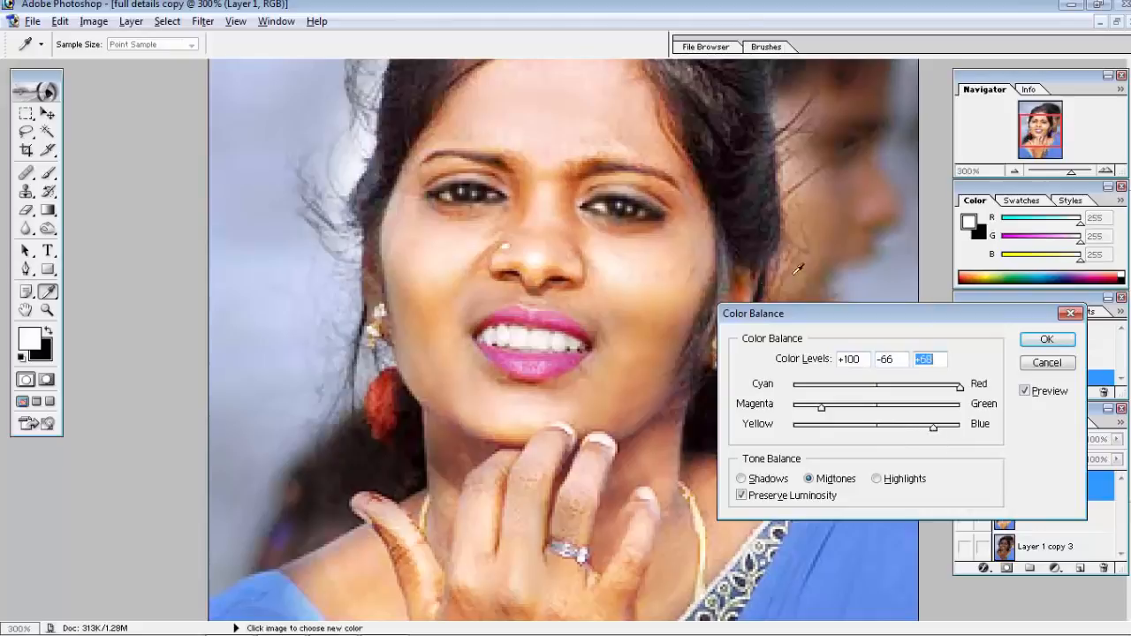
{"action": "left_click", "coordinate": [1048, 341]}
- Load the lip layer's outline as a selection and set the Burn tool brush to a 5 px diameter
{"action": "key", "text": "p"}
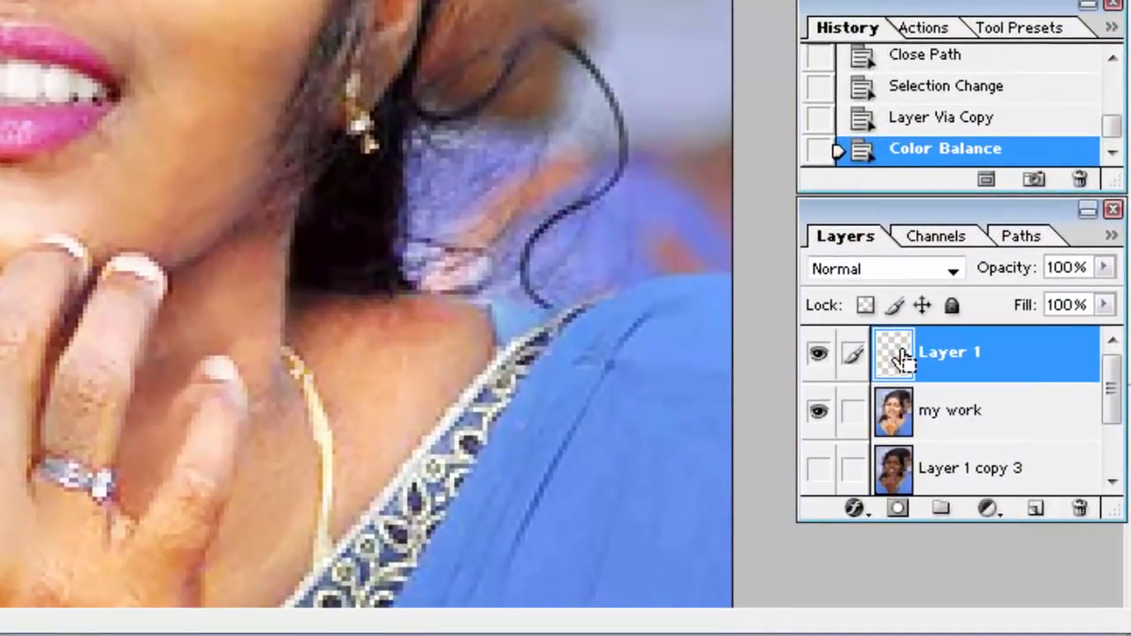
{"action": "left_click", "coordinate": [902, 358], "text": "ctrl"}
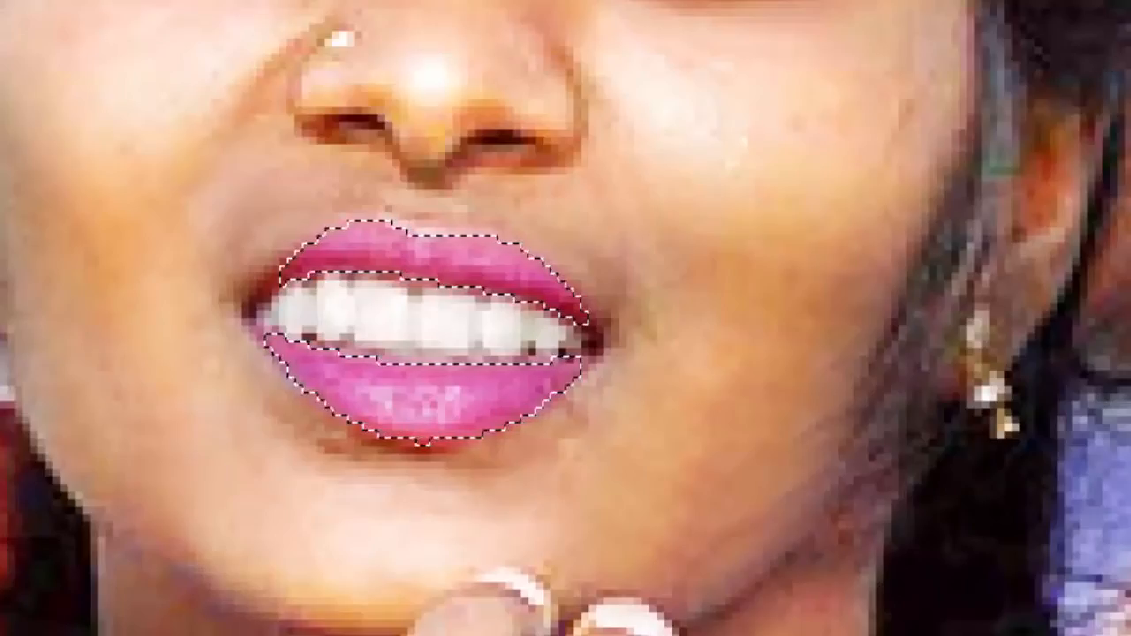
{"action": "right_click", "coordinate": [638, 315]}
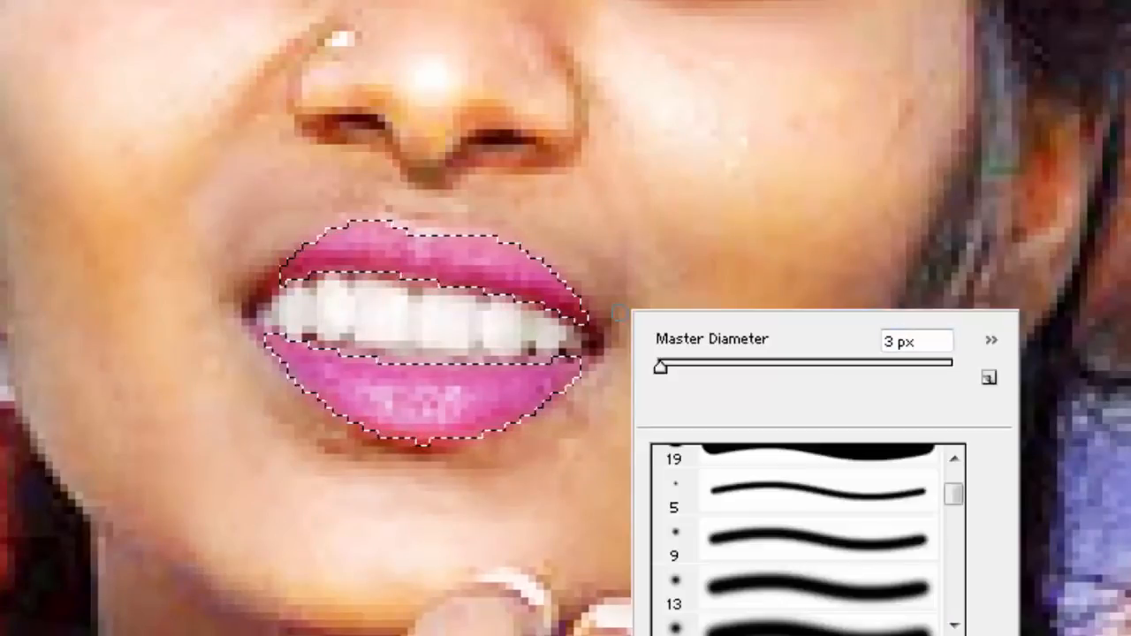
{"action": "left_click_drag", "start_coordinate": [672, 373], "coordinate": [671, 371]}
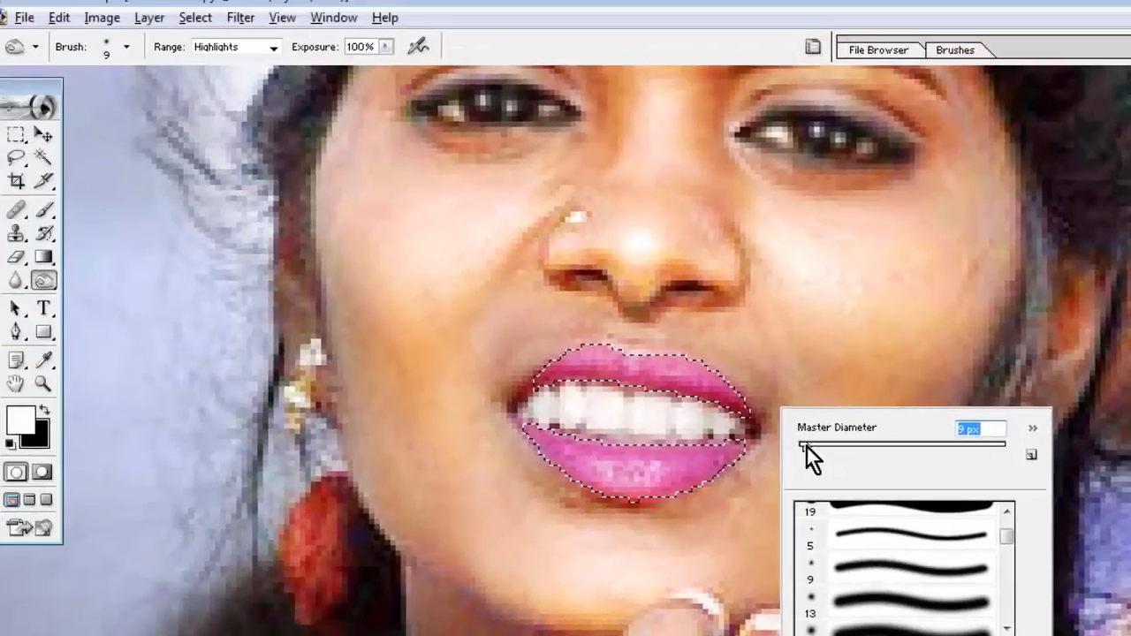
{"action": "left_click_drag", "start_coordinate": [808, 447], "coordinate": [806, 446]}
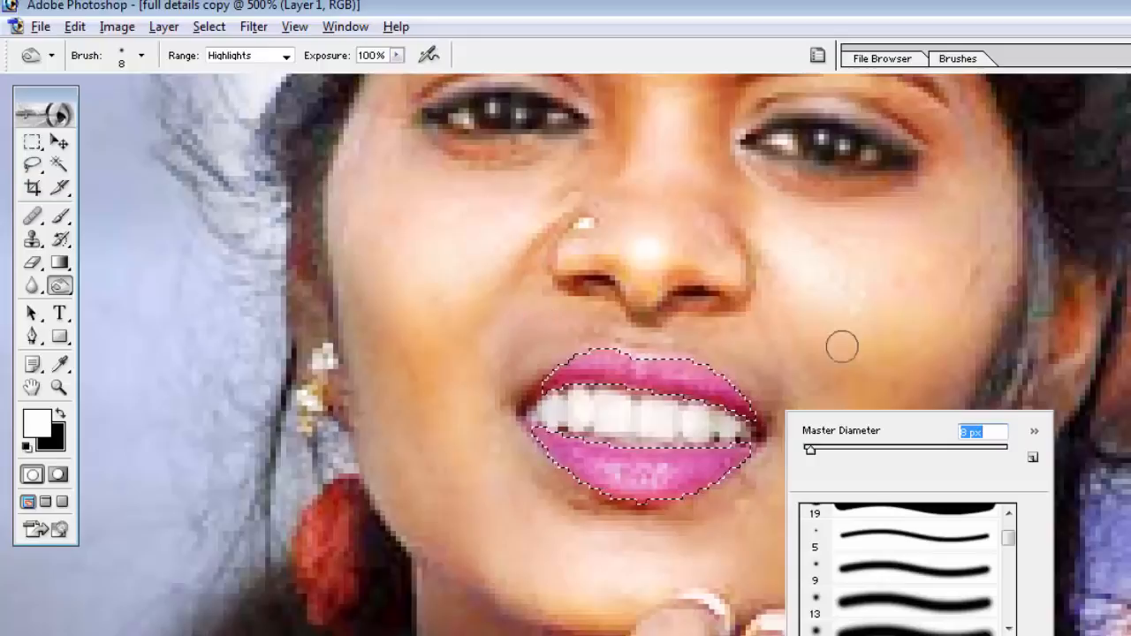
{"action": "left_click", "coordinate": [810, 454]}
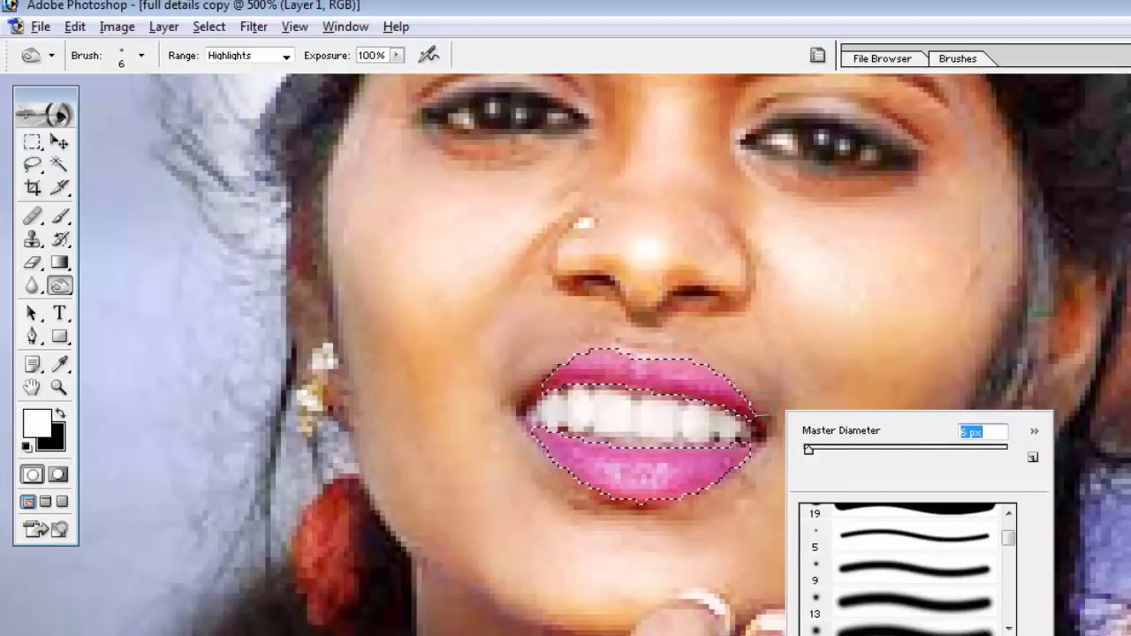
{"action": "left_click_drag", "start_coordinate": [809, 453], "coordinate": [800, 452]}
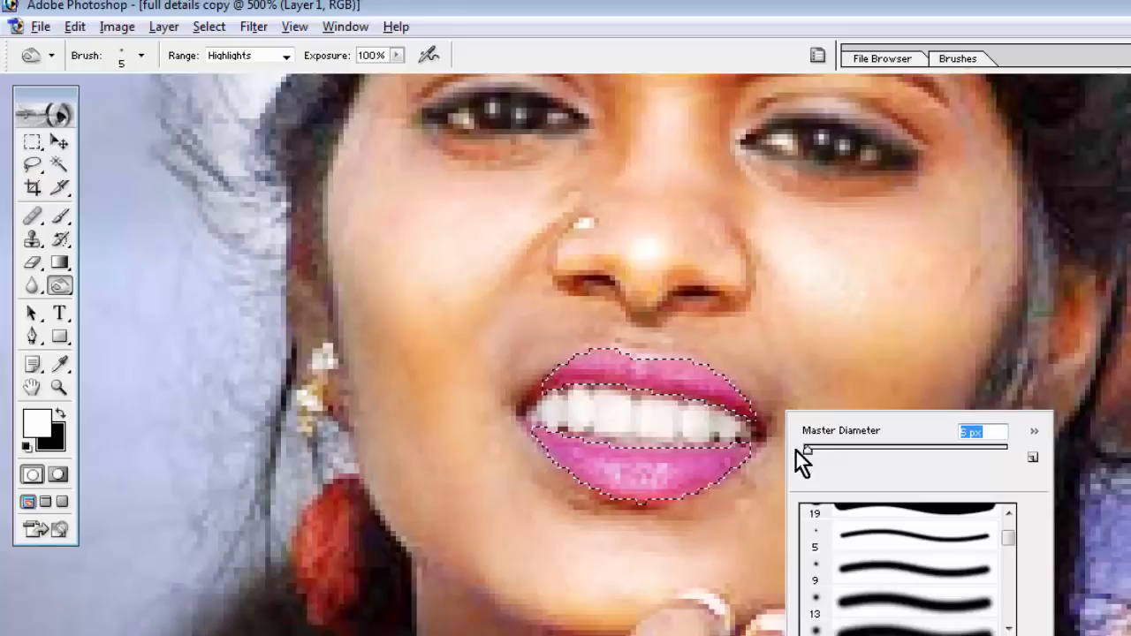
{"action": "left_click", "coordinate": [752, 412]}
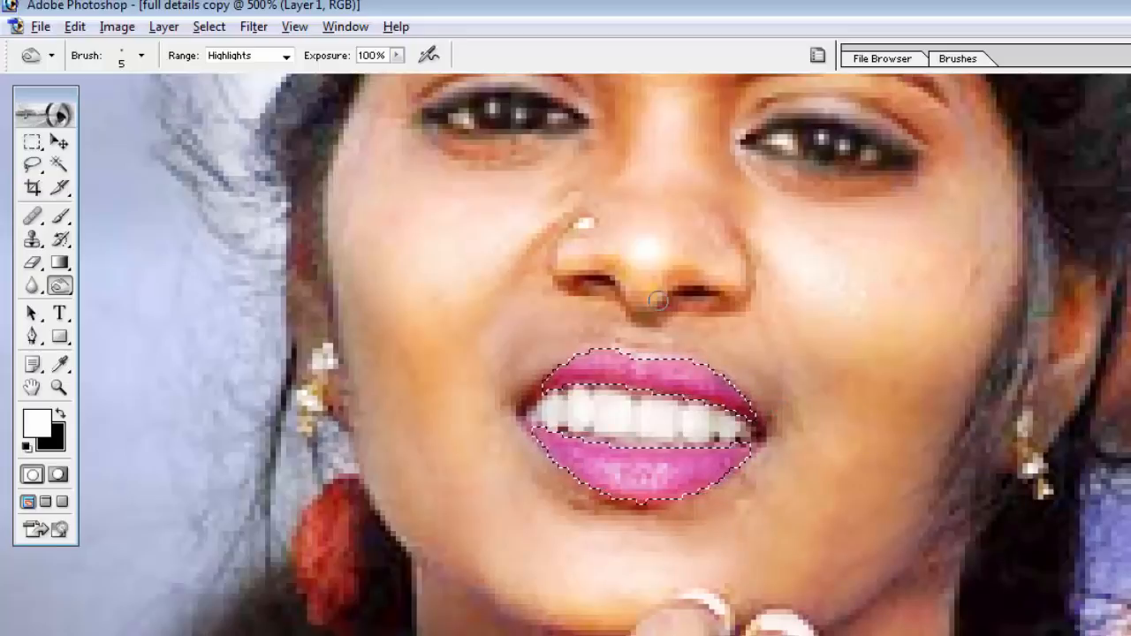
- Darken the edges of both lips with the Burn tool in the Midtones range, and deselect them
{"action": "left_click", "coordinate": [286, 56]}
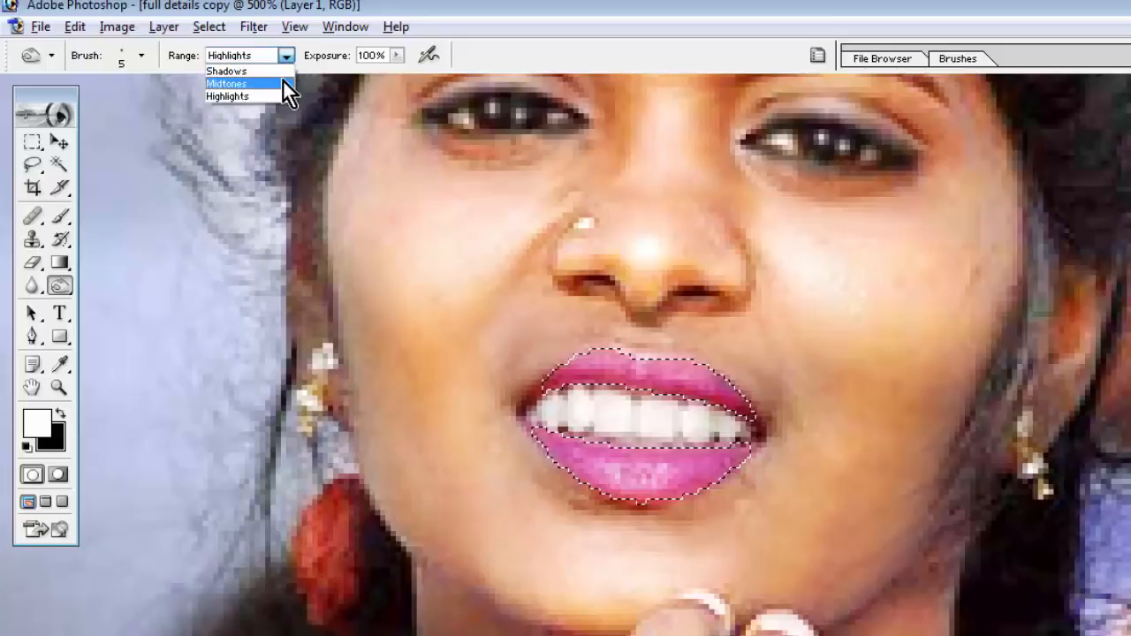
{"action": "left_click", "coordinate": [282, 83]}
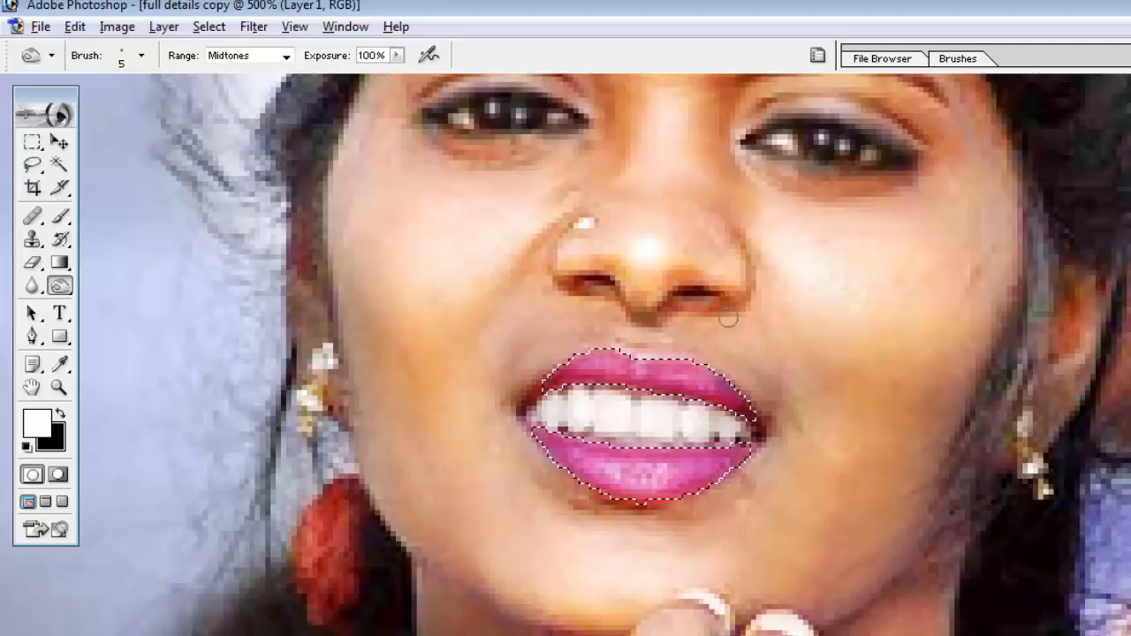
{"action": "key", "text": "m"}
{"action": "right_click", "coordinate": [777, 292]}
{"action": "left_click", "coordinate": [804, 302]}
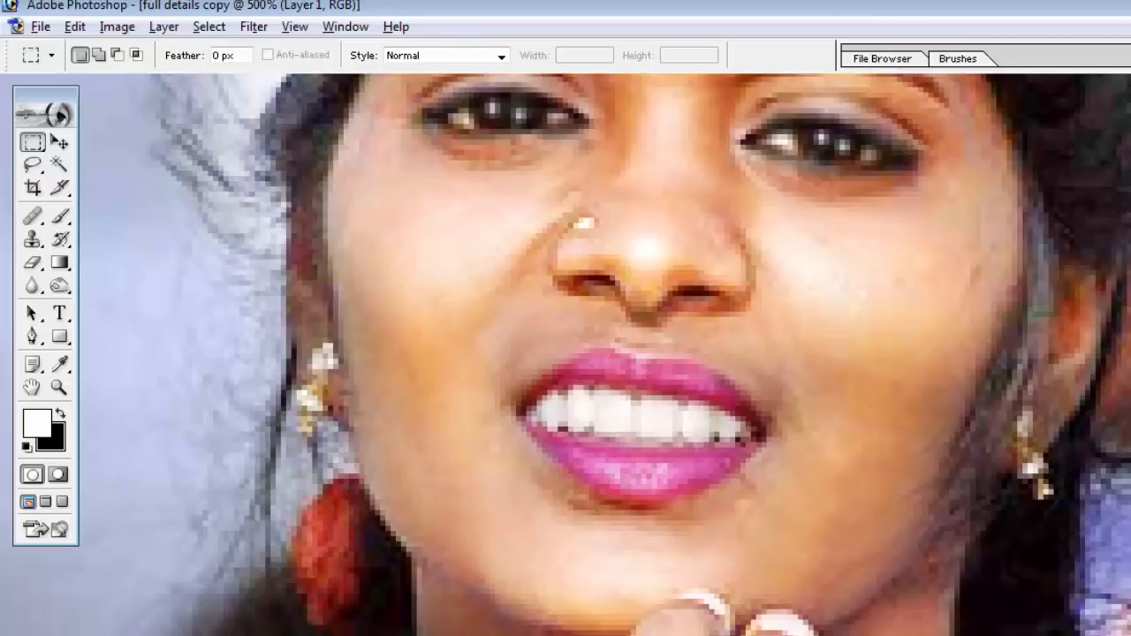
- Patch the dark skin just below the lower lip on the "my work" layer with clean cheek skin, and deselect it
{"action": "key", "text": "ctrl+minus"}
{"action": "key", "text": "ctrl+minus"}
{"action": "key", "text": "ctrl+minus"}
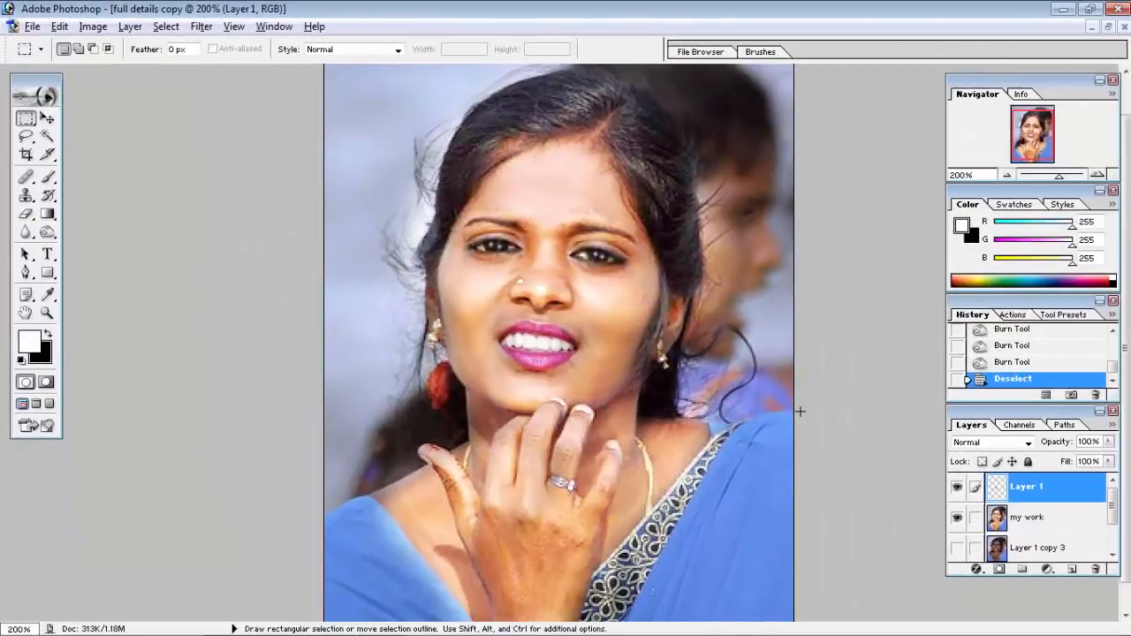
{"action": "left_click", "coordinate": [1097, 174]}
{"action": "left_click_drag", "start_coordinate": [1022, 121], "coordinate": [1022, 141]}
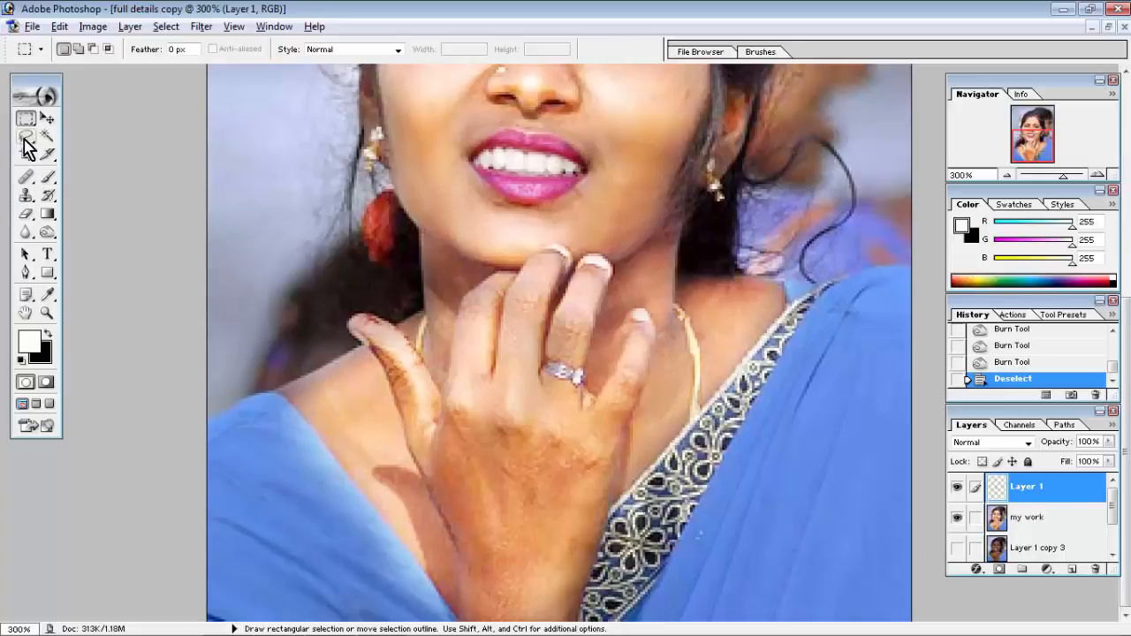
{"action": "left_click_drag", "start_coordinate": [26, 176], "coordinate": [92, 193]}
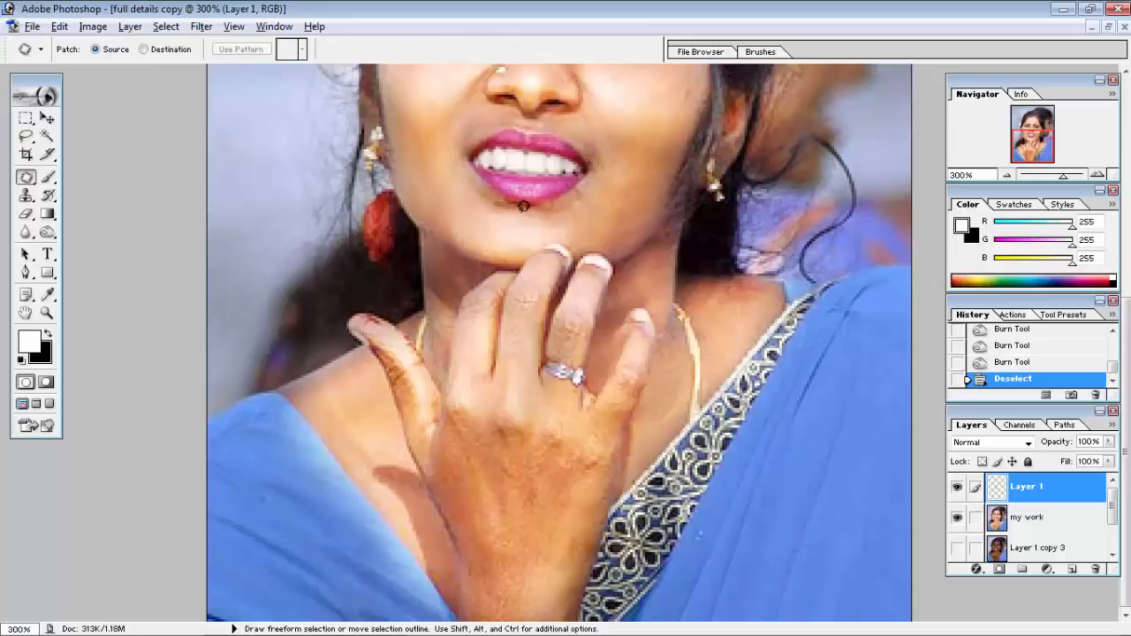
{"action": "left_click_drag", "start_coordinate": [519, 203], "coordinate": [516, 202]}
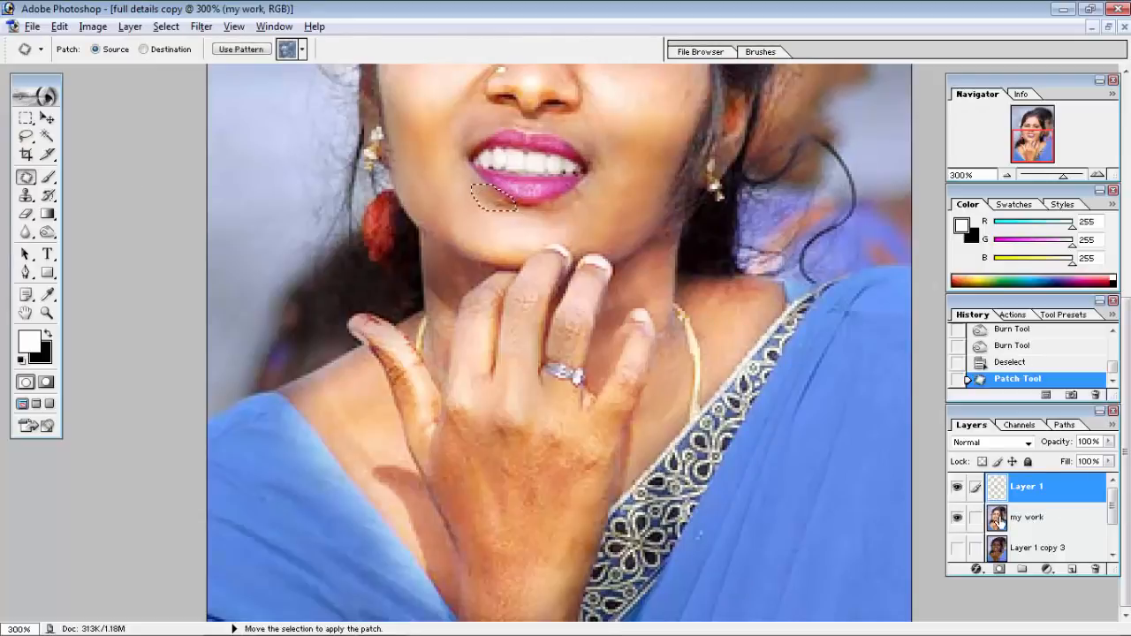
{"action": "key", "text": "alt+bracketleft"}
{"action": "left_click_drag", "start_coordinate": [488, 202], "coordinate": [454, 190]}
{"action": "key", "text": "ctrl+d"}
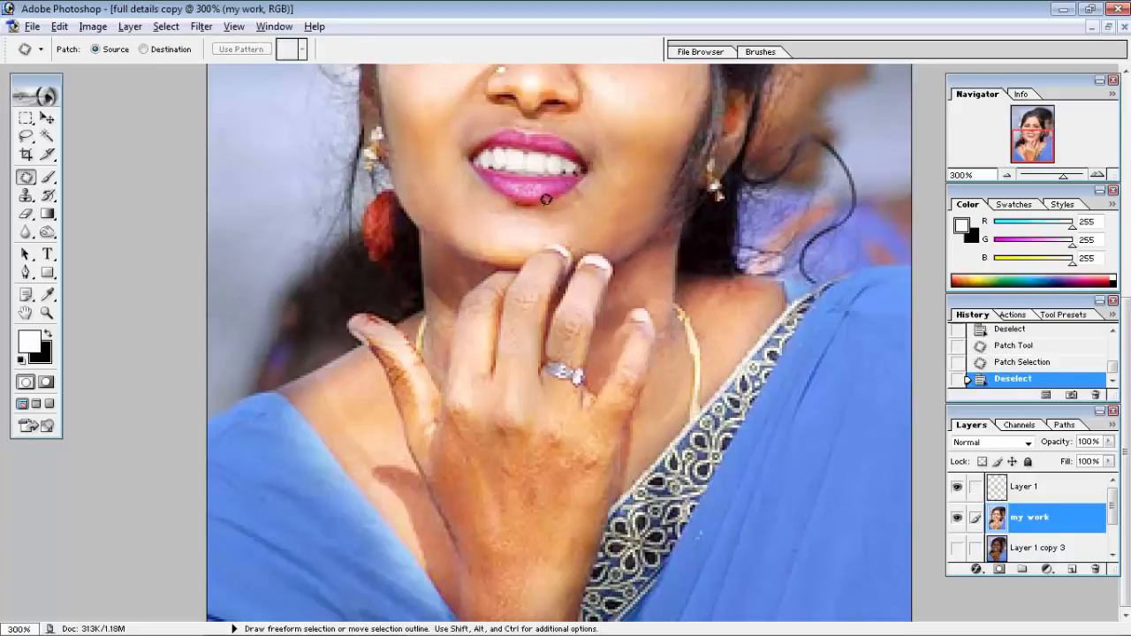
- Compare the skin below the lips by toggling the last edit, and view the portrait as a whole
{"action": "key", "text": "ctrl+z"}
{"action": "key", "text": "ctrl+z"}
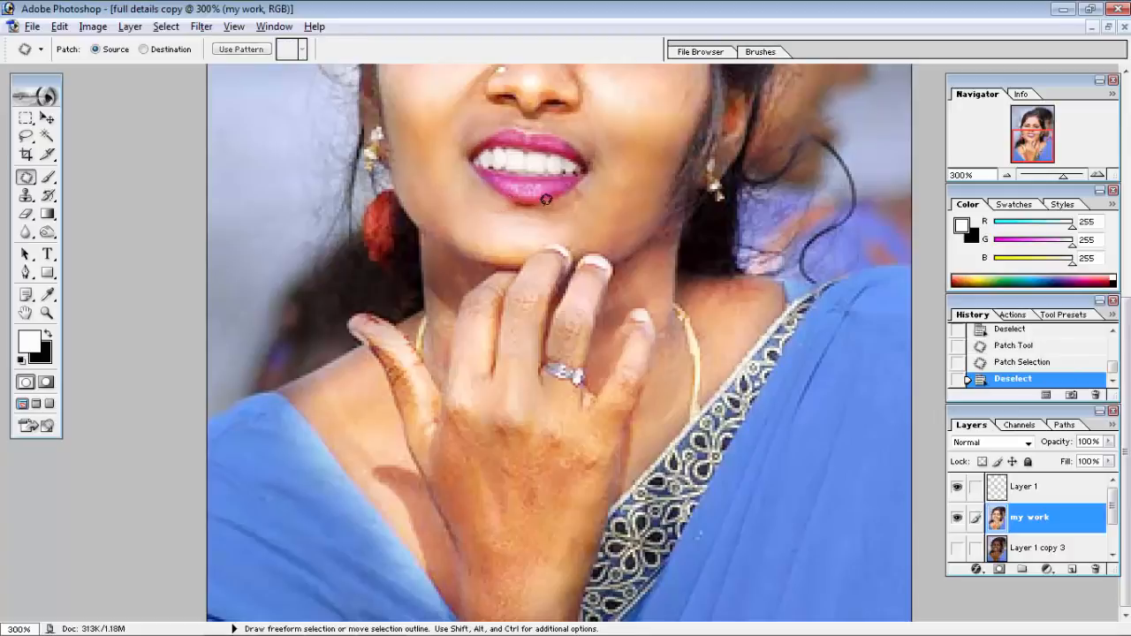
{"action": "mouse_move", "coordinate": [519, 196]}
{"action": "left_mouse_down"}
{"action": "mouse_move", "coordinate": [540, 212]}
{"action": "mouse_move", "coordinate": [573, 205]}
{"action": "left_mouse_up"}
{"action": "key", "text": "ctrl+d"}
{"action": "key", "text": "z"}
{"action": "right_click", "coordinate": [587, 172]}
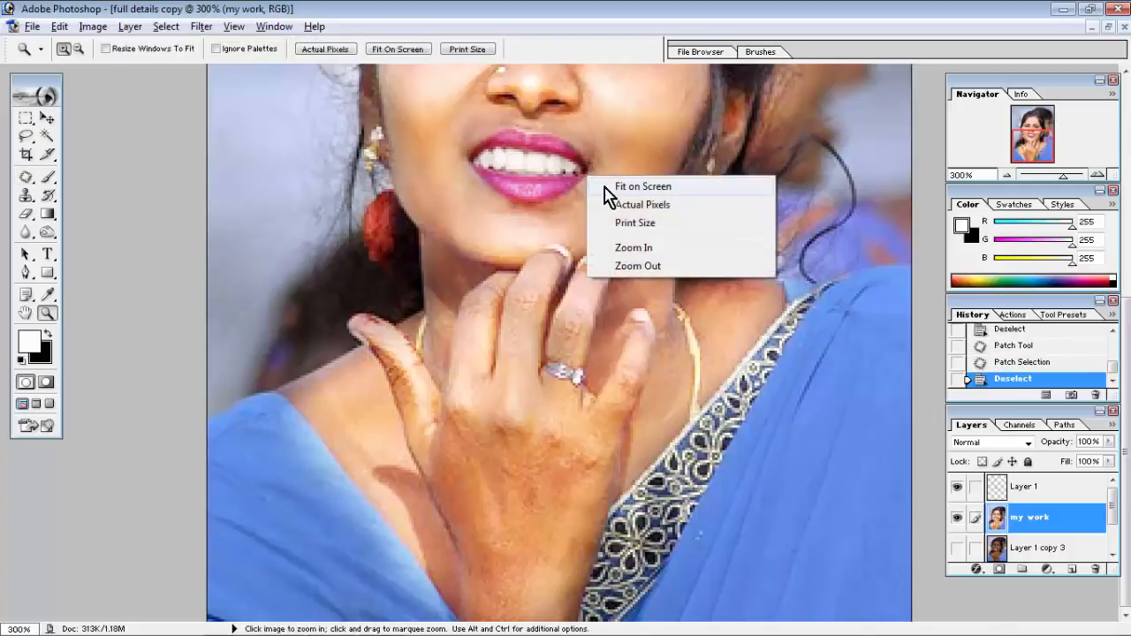
{"action": "left_click", "coordinate": [629, 186]}
{"action": "left_click", "coordinate": [614, 329]}
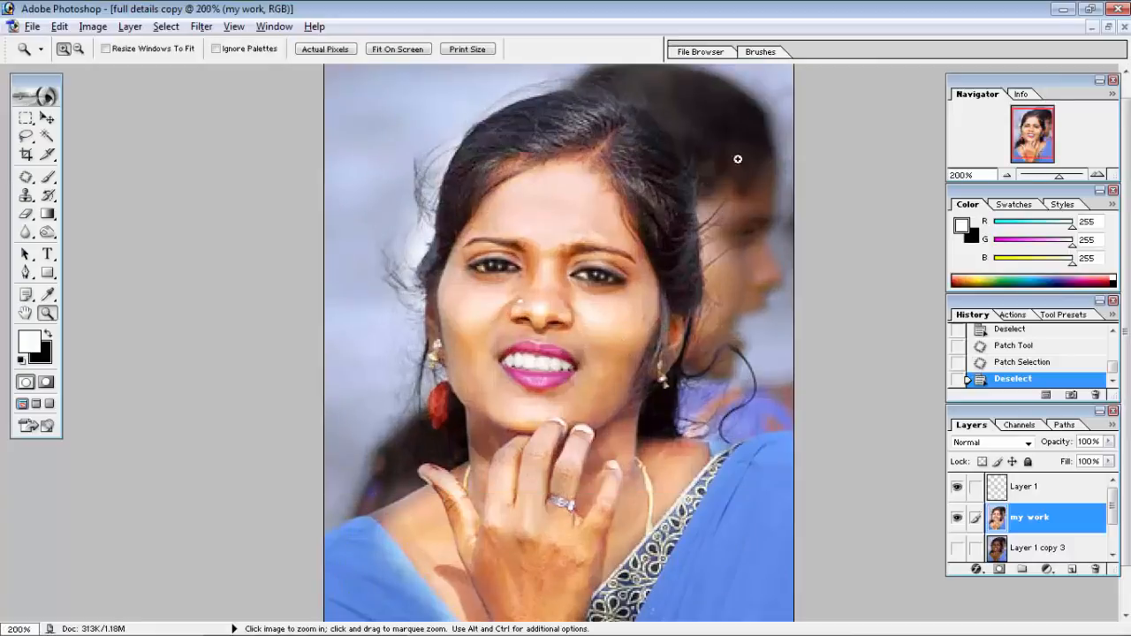
{"action": "left_click_drag", "start_coordinate": [1048, 147], "coordinate": [1049, 156]}
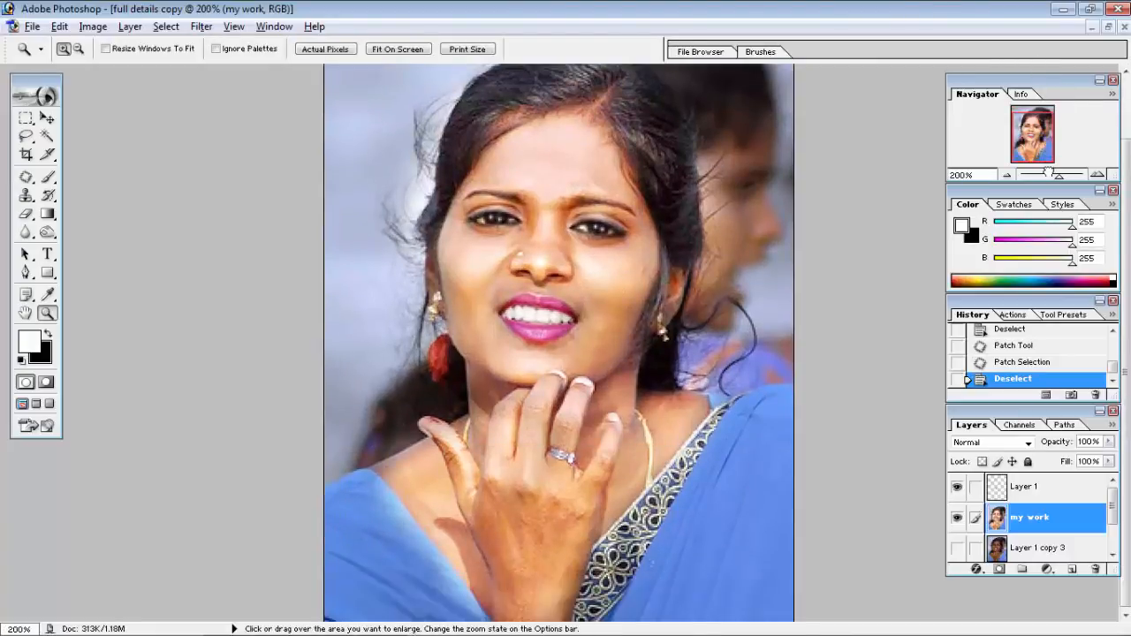
- Trace the saree drape over her left shoulder with a closed Pen tool path, following the embroidered border, the shoulder and the image edges
{"action": "left_click", "coordinate": [25, 273]}
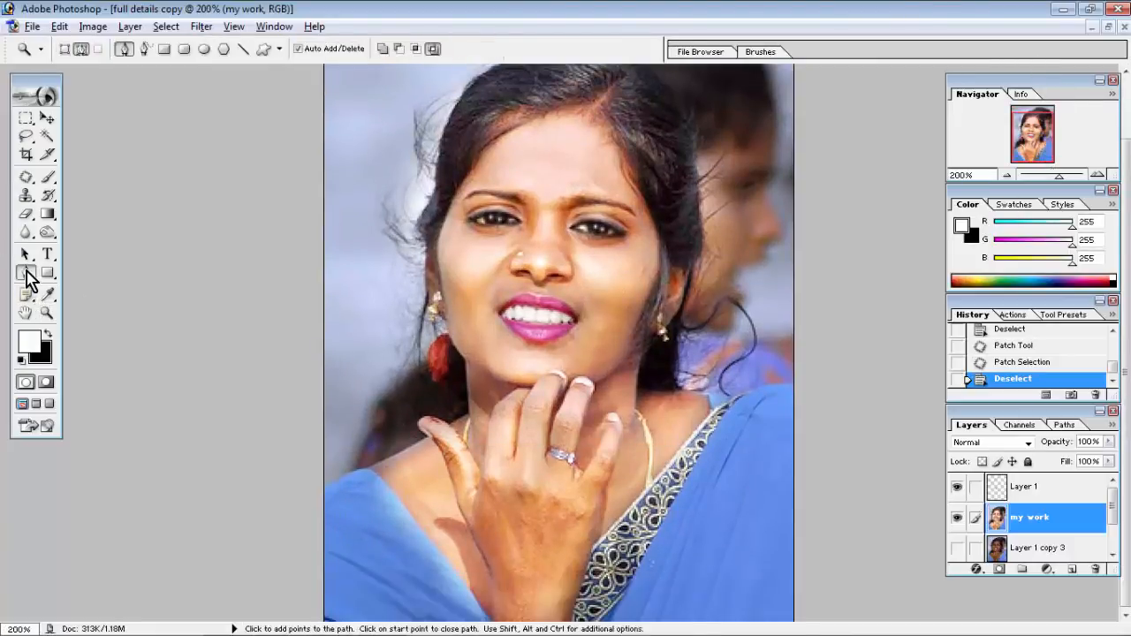
{"action": "left_click", "coordinate": [794, 626]}
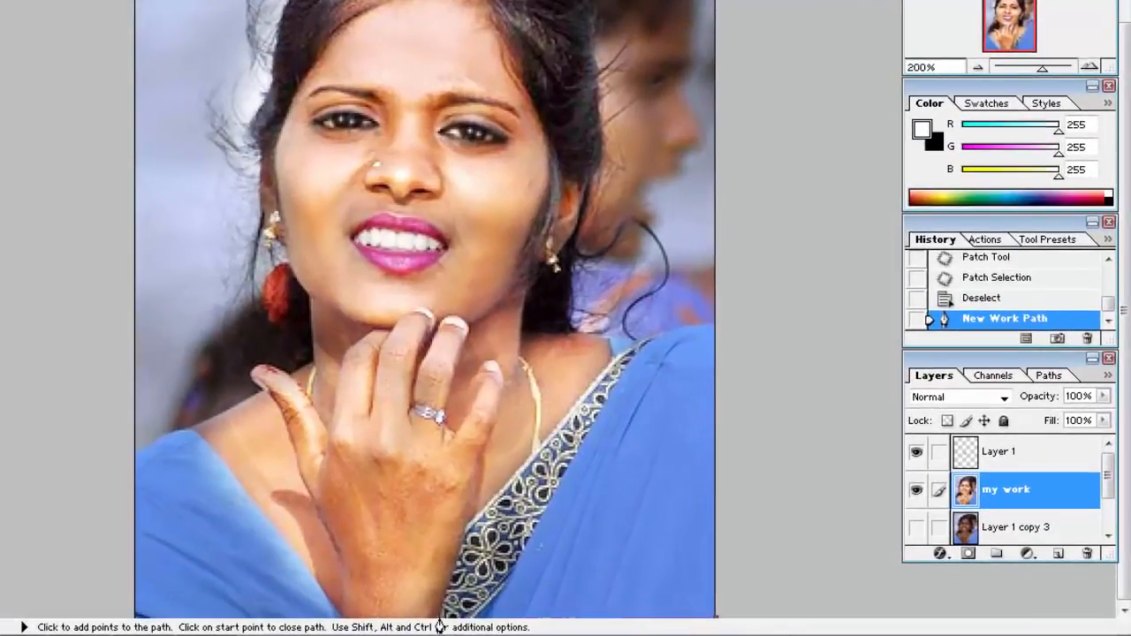
{"action": "left_click", "coordinate": [440, 619]}
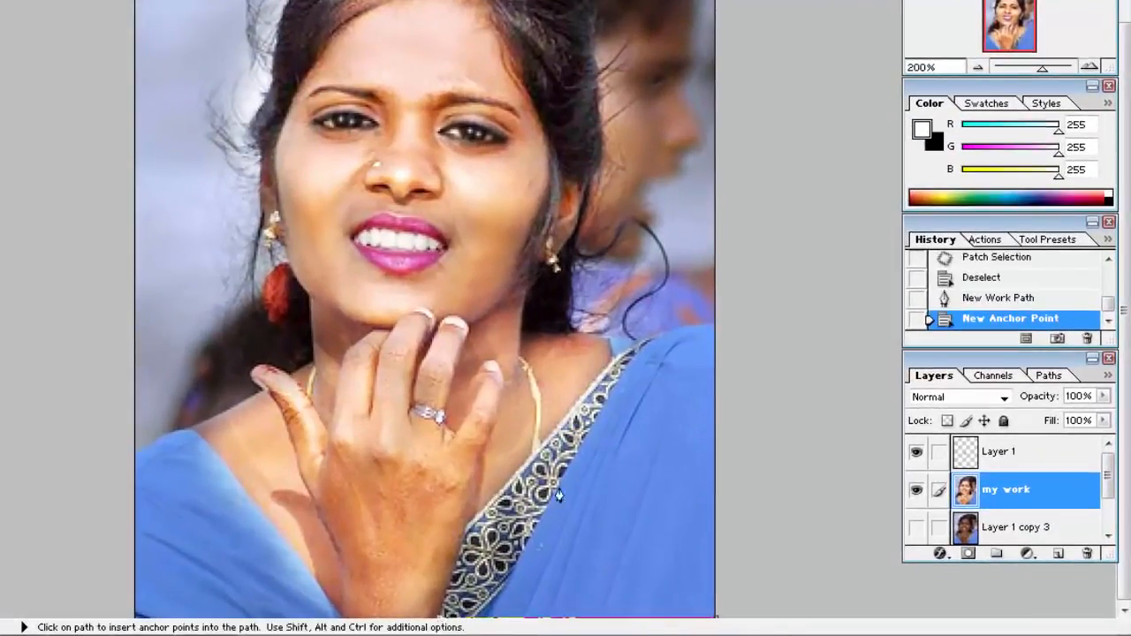
{"action": "left_click", "coordinate": [466, 521]}
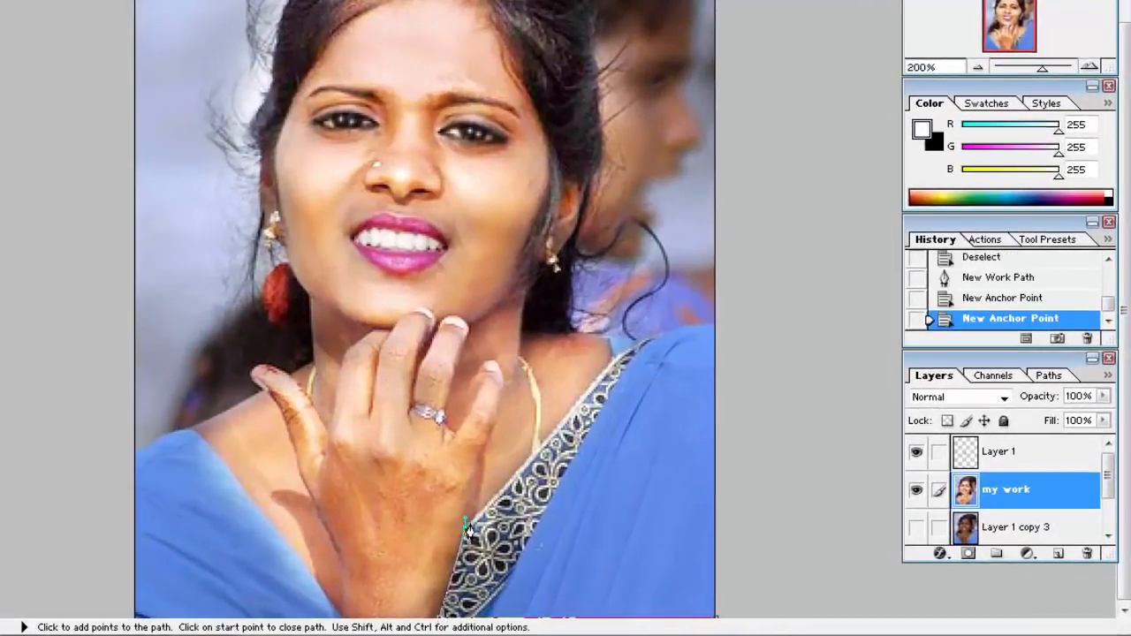
{"action": "left_click", "coordinate": [466, 521]}
{"action": "left_click", "coordinate": [489, 507]}
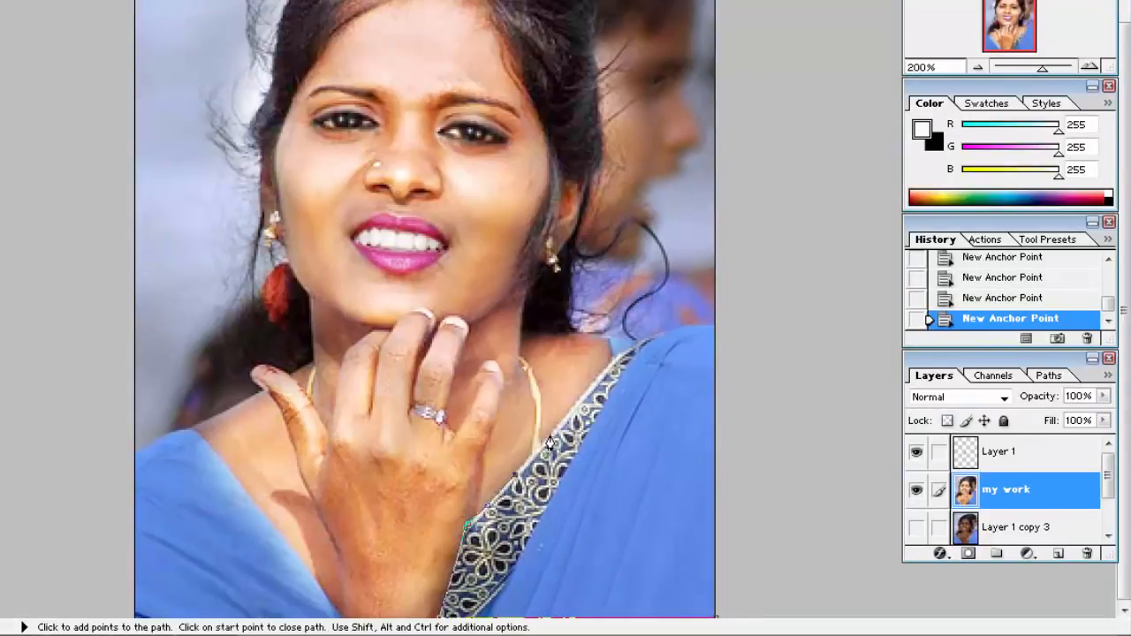
{"action": "left_click", "coordinate": [595, 380]}
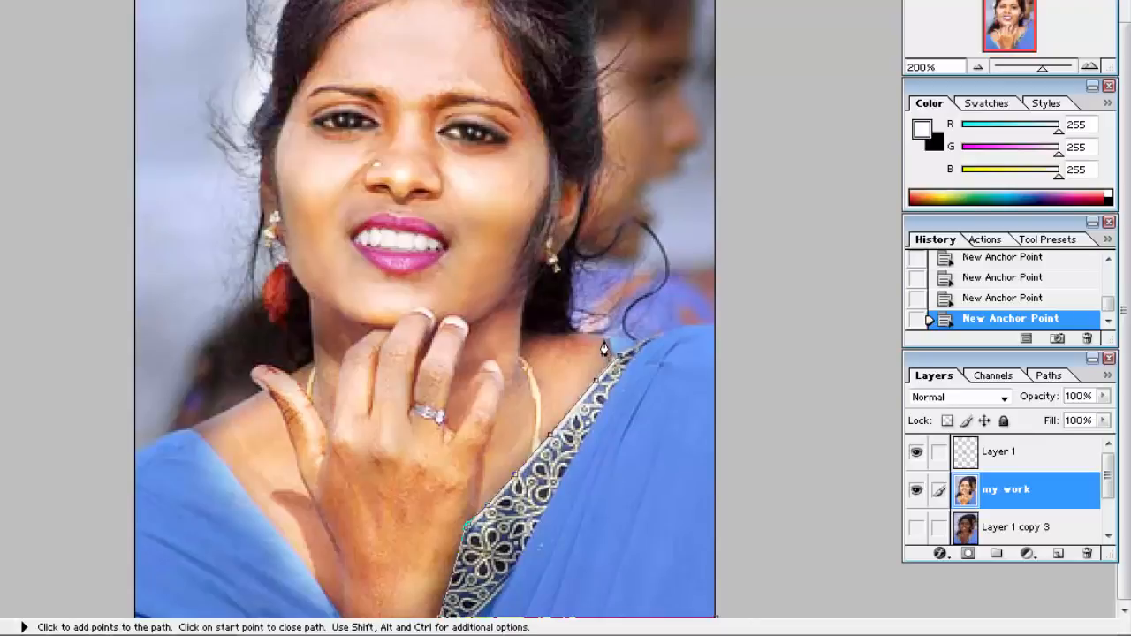
{"action": "left_click", "coordinate": [603, 344]}
{"action": "left_click", "coordinate": [649, 343]}
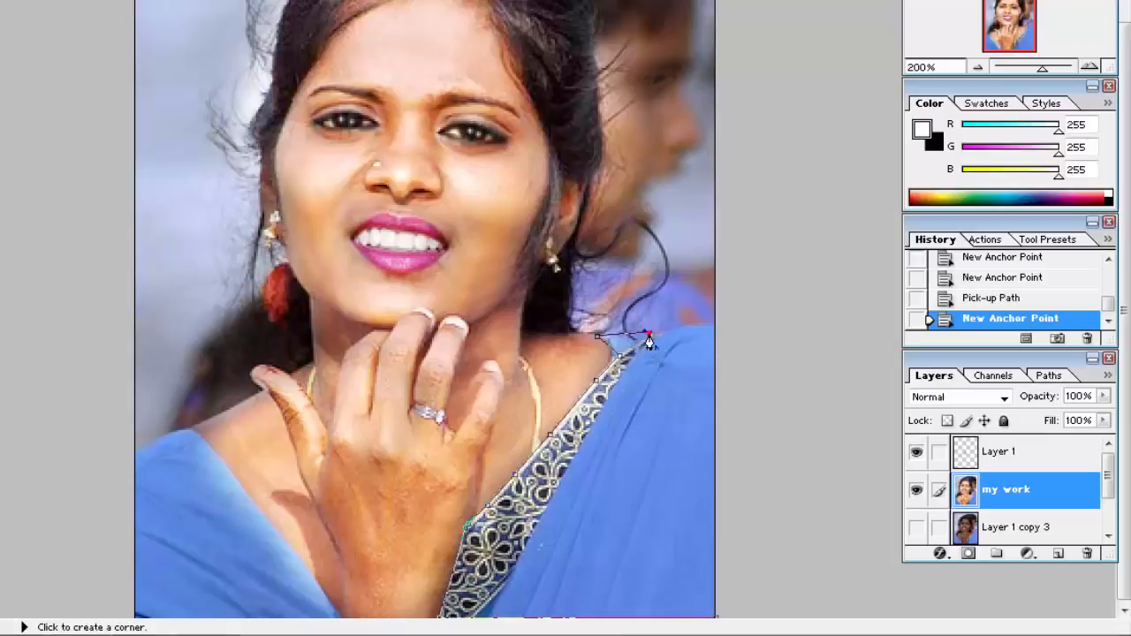
{"action": "left_click", "coordinate": [648, 341]}
{"action": "left_click", "coordinate": [716, 325]}
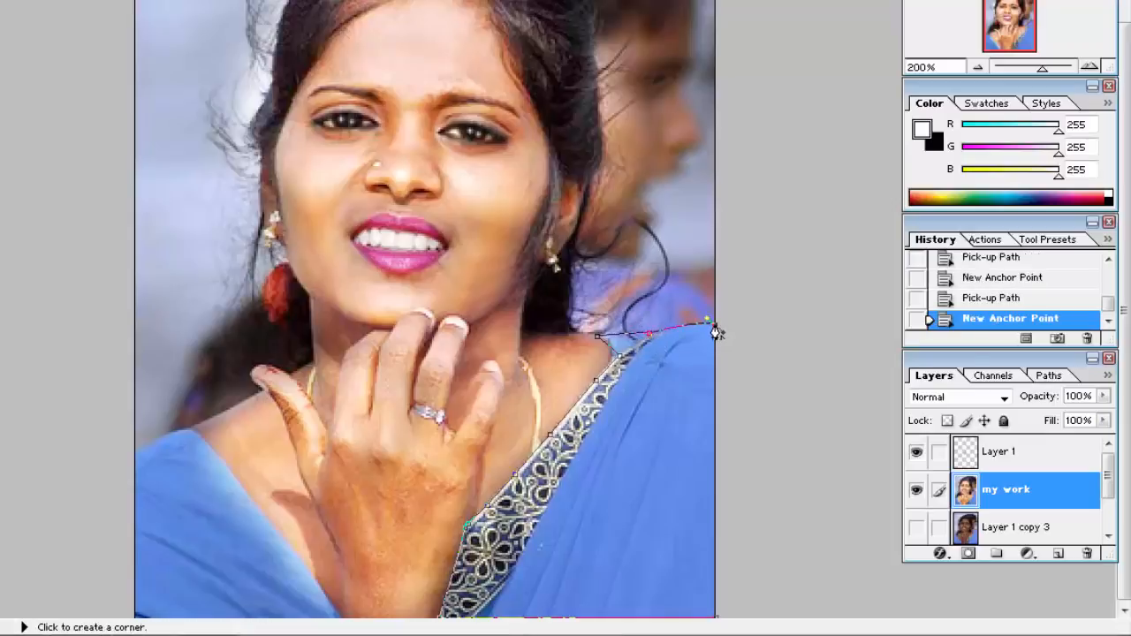
{"action": "left_click", "coordinate": [715, 325]}
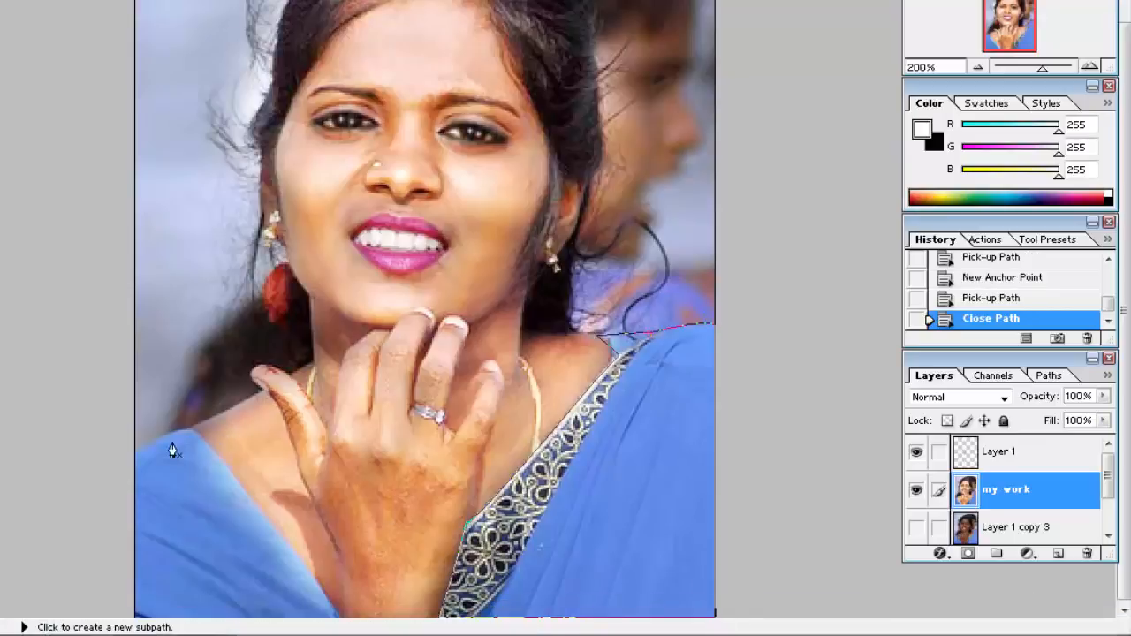
- Trace the saree part over her other shoulder with a closed Pen tool path, following the shoulder curve, the neckline edge and the image edges
{"action": "left_click", "coordinate": [137, 455]}
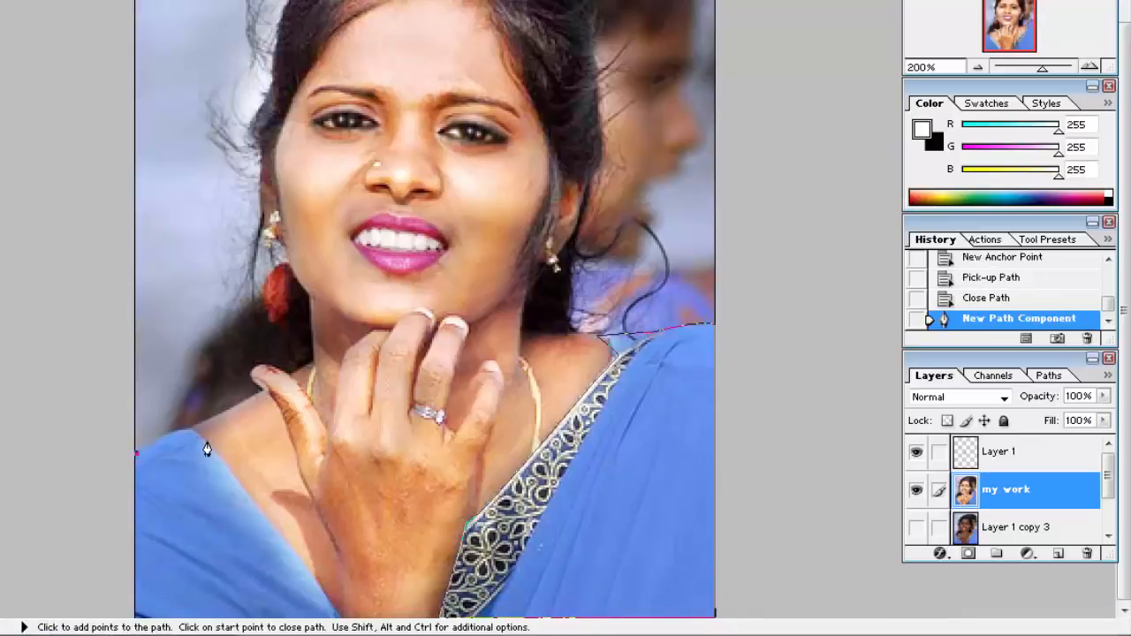
{"action": "left_click_drag", "start_coordinate": [218, 456], "coordinate": [238, 488]}
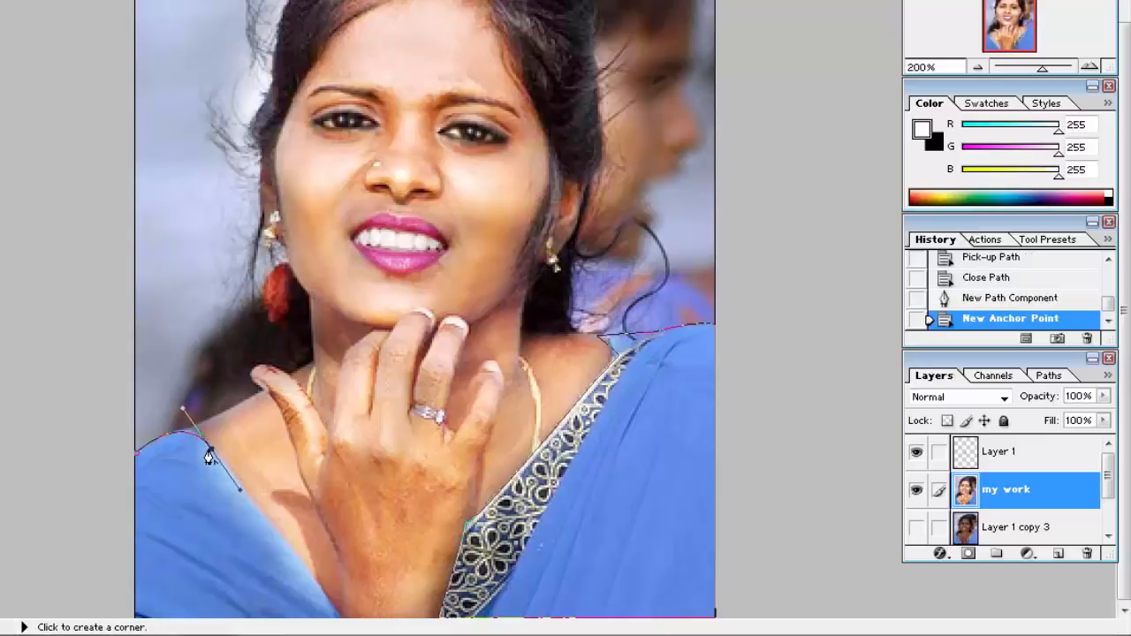
{"action": "left_click", "coordinate": [210, 452], "text": "alt"}
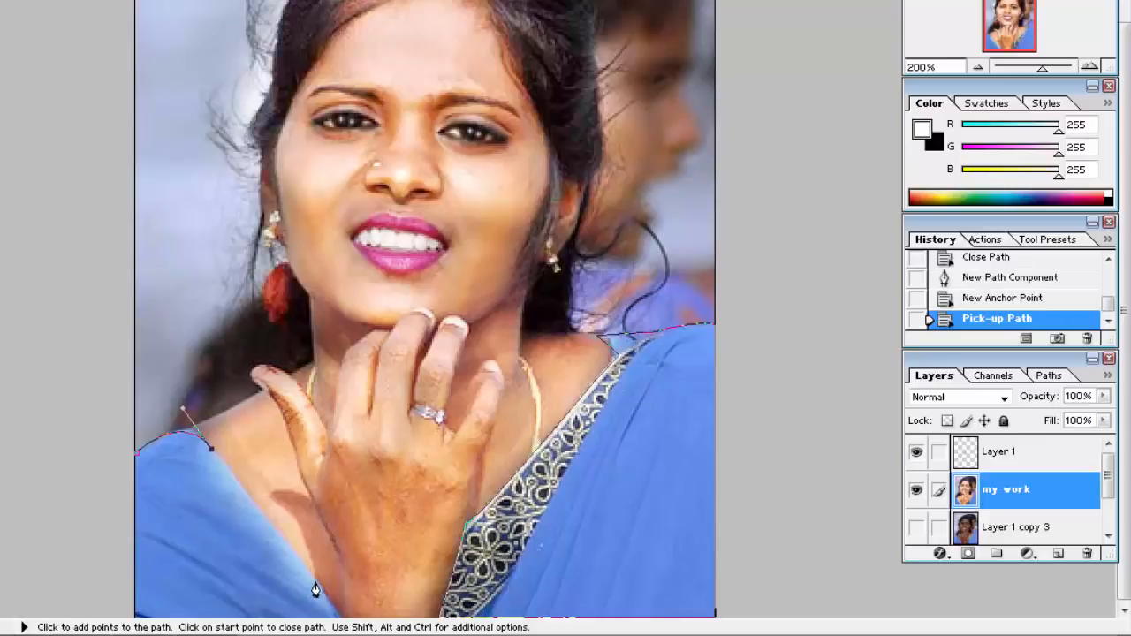
{"action": "left_click", "coordinate": [315, 584]}
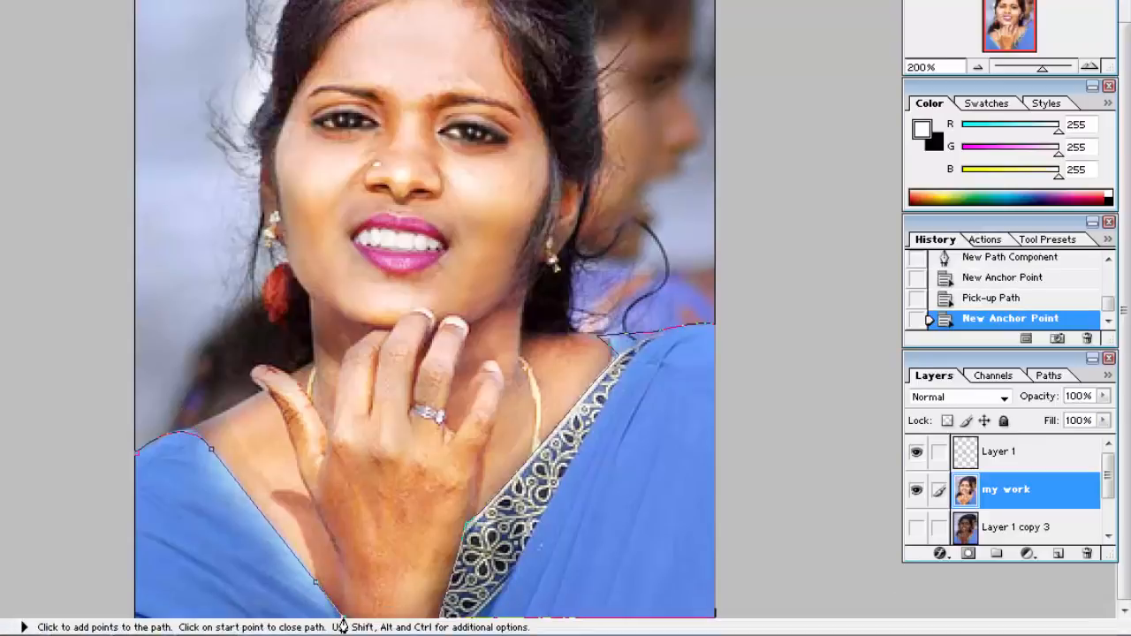
{"action": "left_click", "coordinate": [183, 616]}
{"action": "left_click", "coordinate": [137, 619]}
{"action": "left_click", "coordinate": [147, 447]}
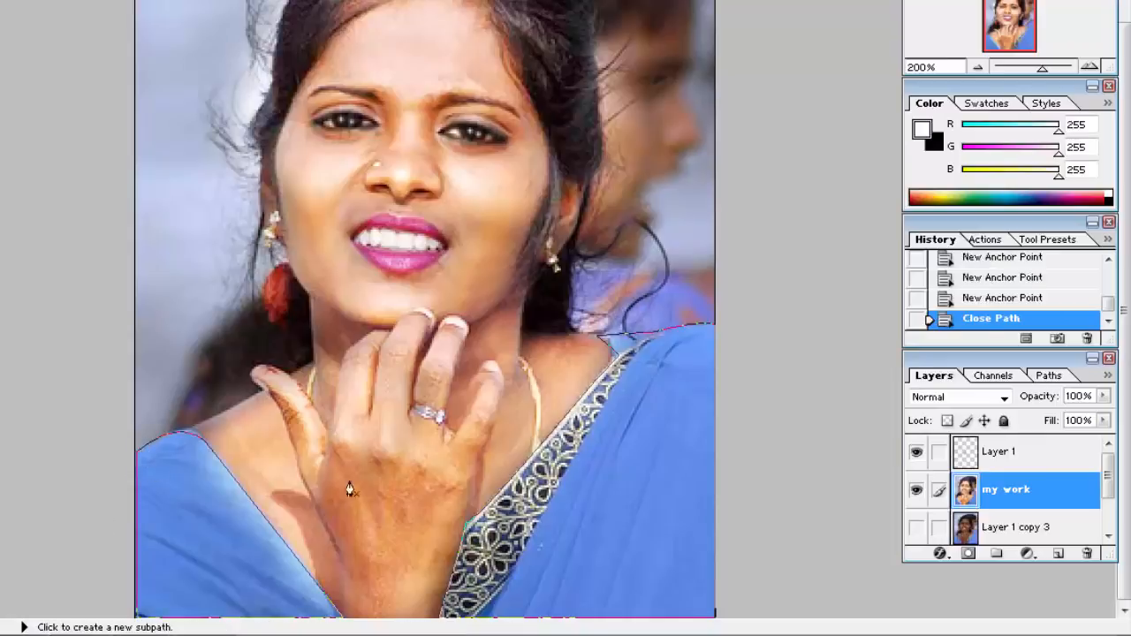
- Convert the two saree paths into a new anti-aliased selection and copy the selected saree to its own layer
{"action": "right_click", "coordinate": [634, 371]}
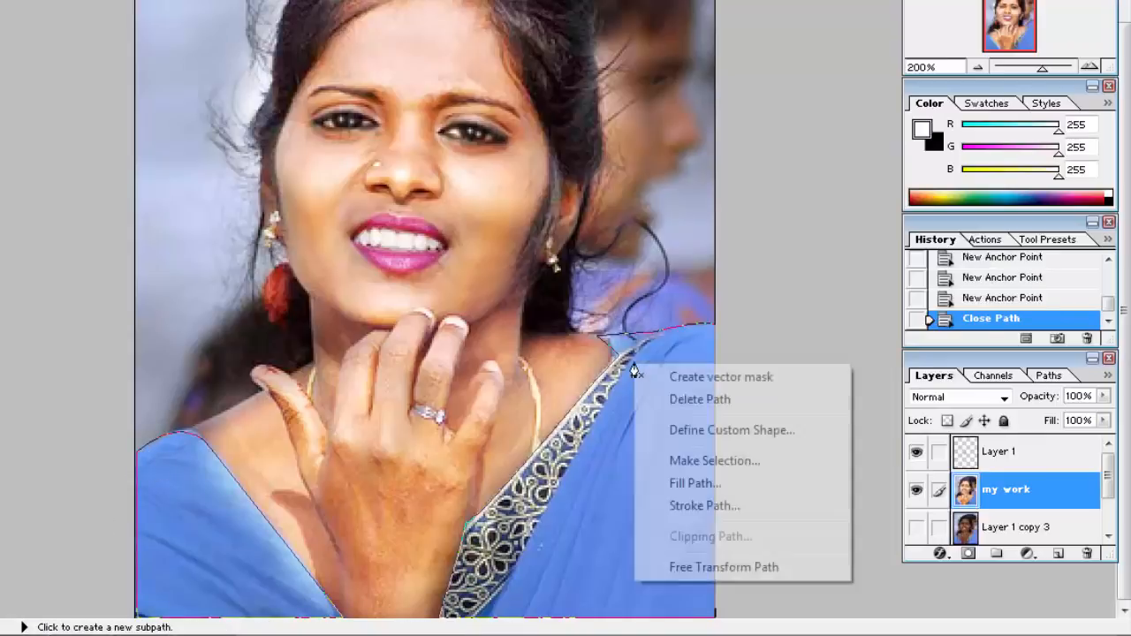
{"action": "left_click", "coordinate": [712, 459]}
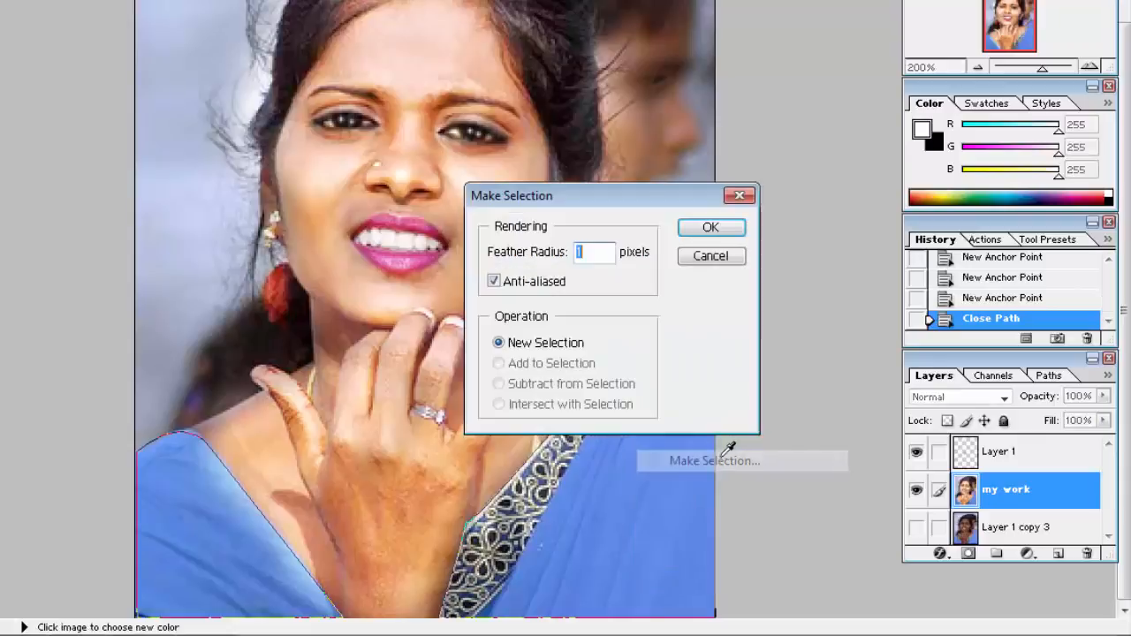
{"action": "left_click", "coordinate": [717, 231]}
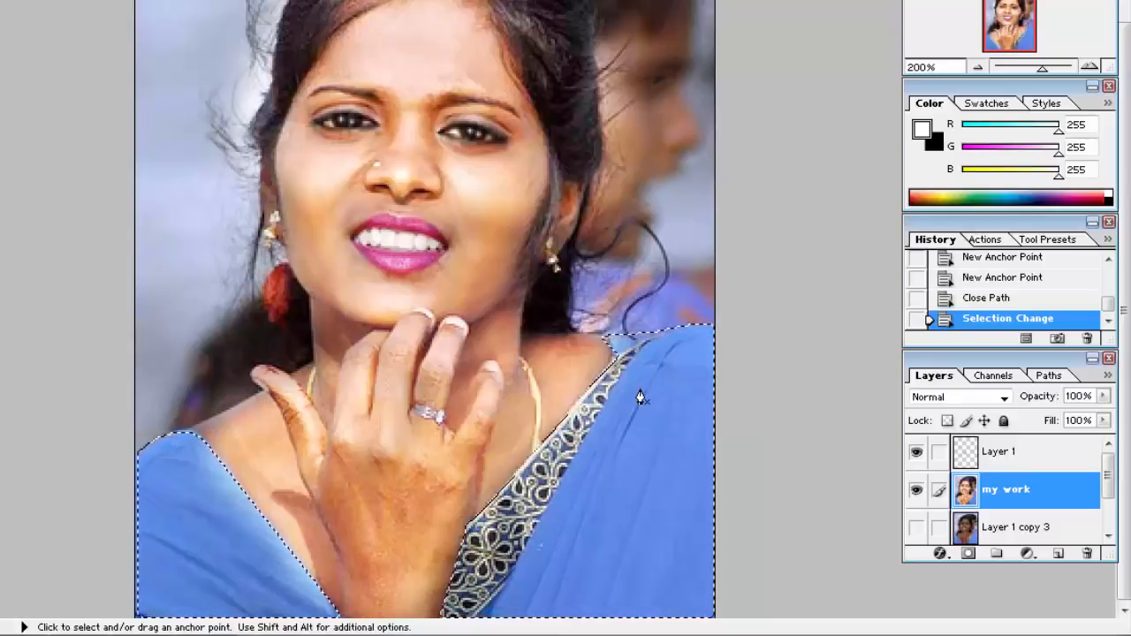
{"action": "key", "text": "ctrl+j"}
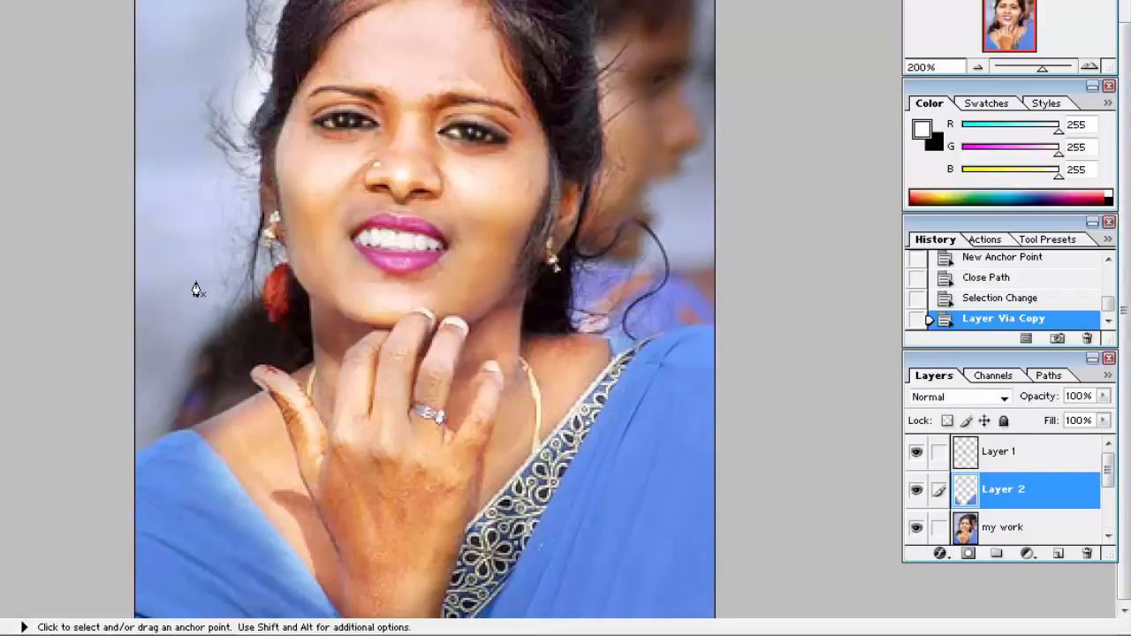
- Boost the saree layer's contrast with Curves, using a raised upper point and a second point at input 129, output 112
{"action": "key", "text": "ctrl+m"}
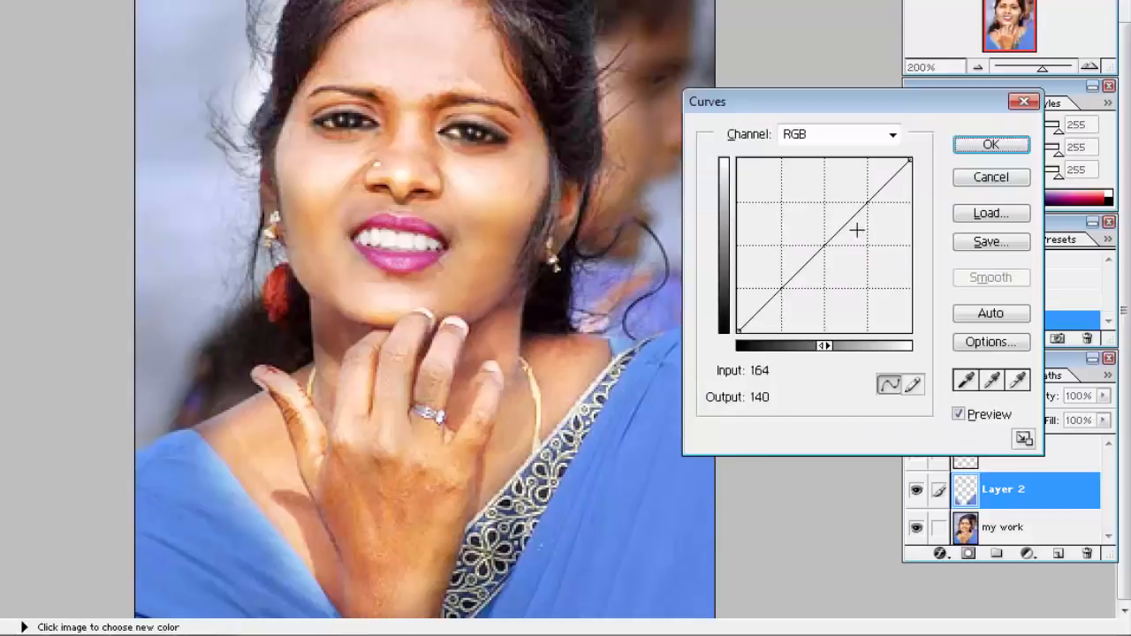
{"action": "left_click_drag", "start_coordinate": [844, 225], "coordinate": [837, 205]}
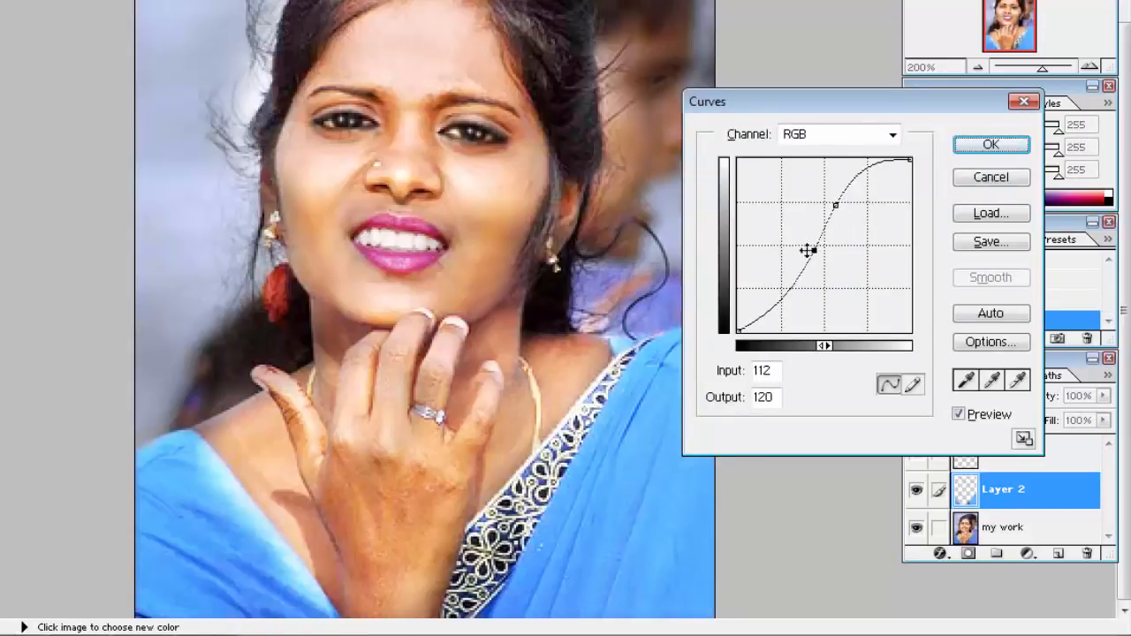
{"action": "left_click_drag", "start_coordinate": [815, 256], "coordinate": [825, 255]}
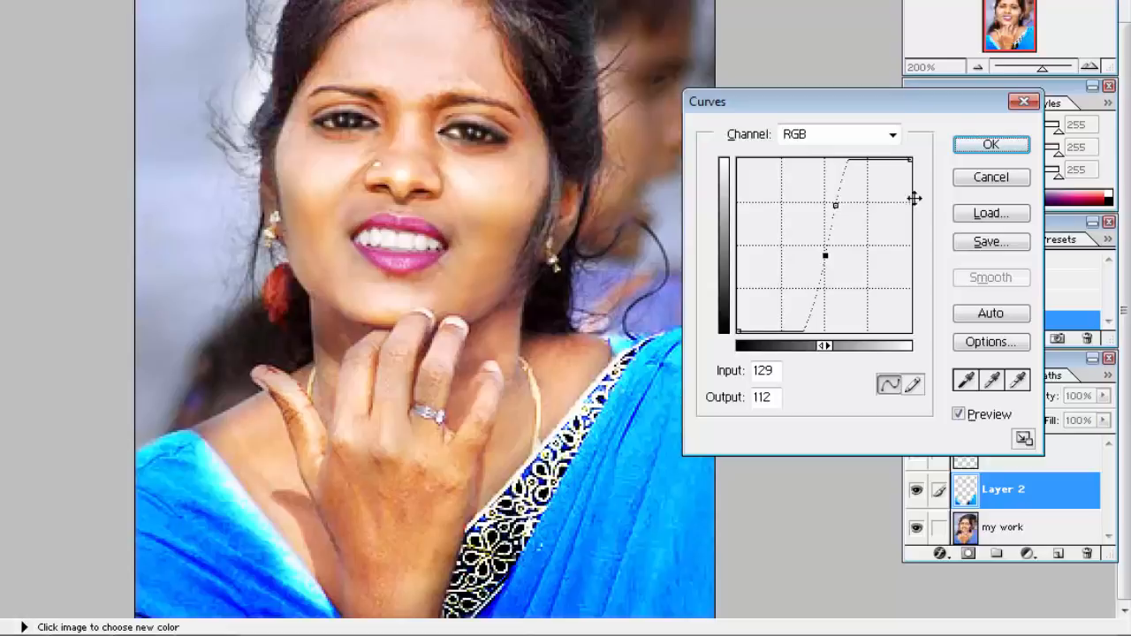
{"action": "left_click", "coordinate": [976, 146]}
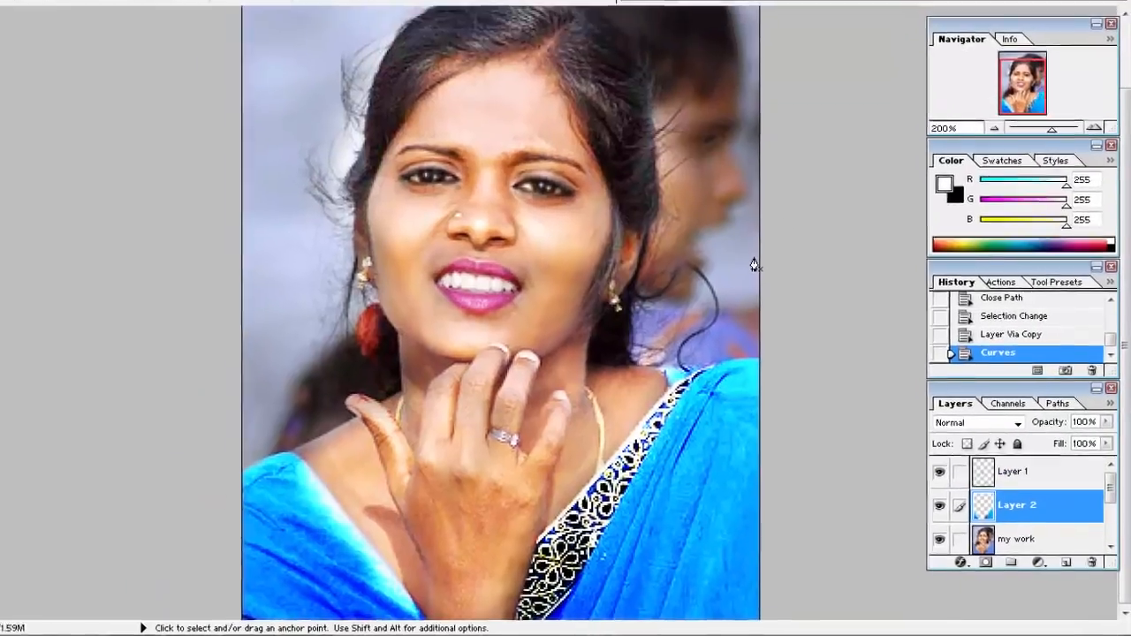
- Color-balance the saree's midtones to -100 on Magenta–Green, fully toward blue and slightly toward red
{"action": "key", "text": "ctrl+b"}
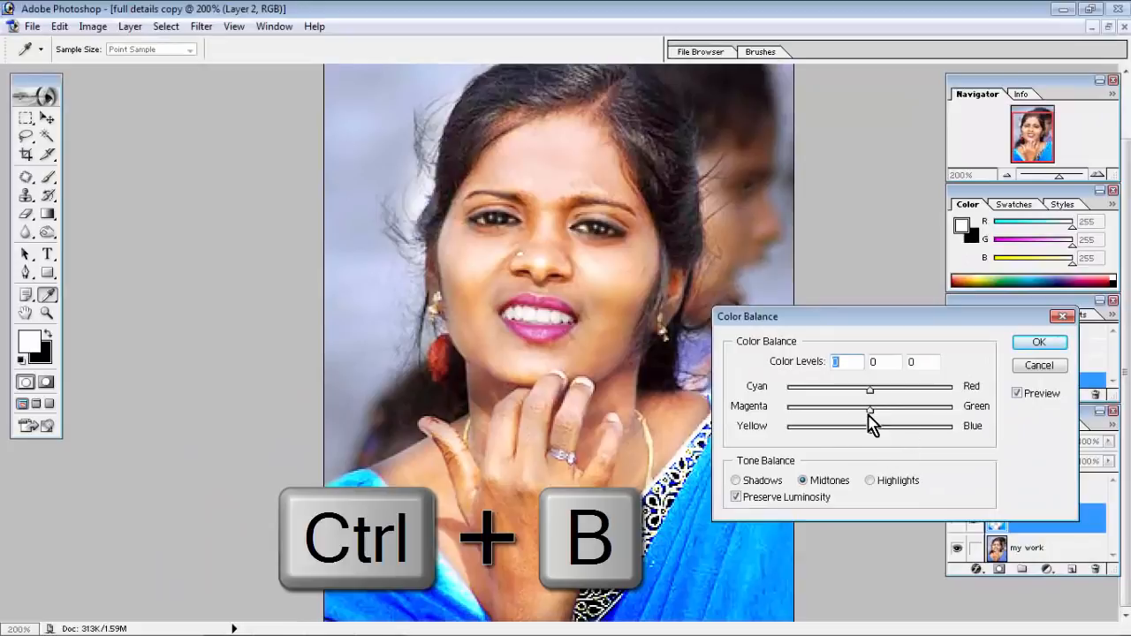
{"action": "left_click_drag", "start_coordinate": [869, 412], "coordinate": [733, 405]}
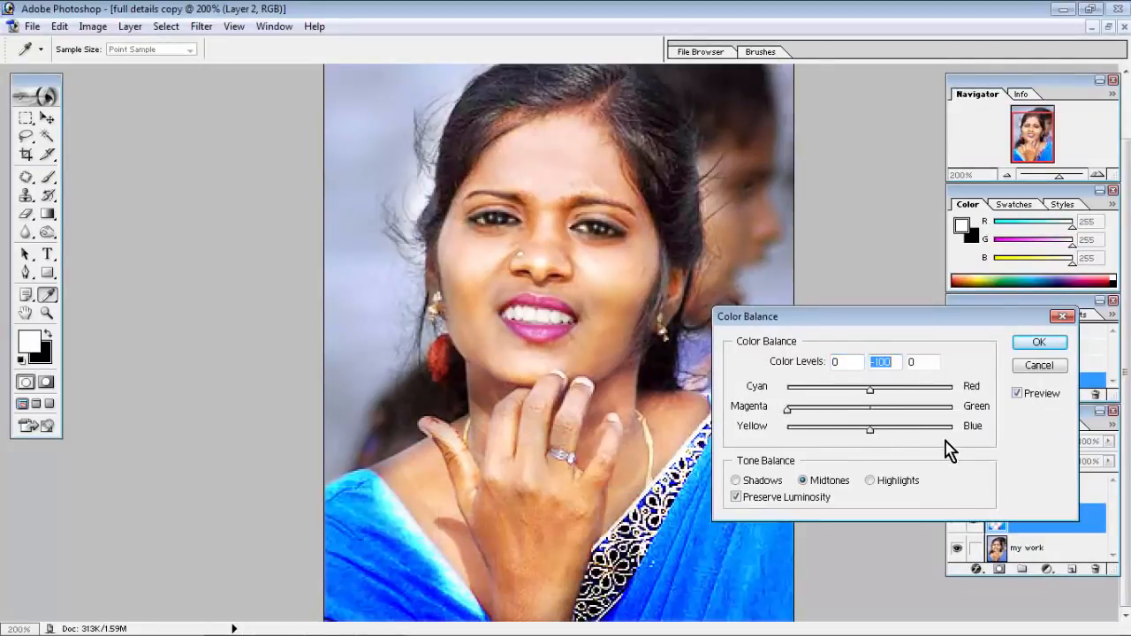
{"action": "left_click_drag", "start_coordinate": [874, 430], "coordinate": [955, 427]}
{"action": "left_click_drag", "start_coordinate": [869, 387], "coordinate": [898, 393]}
{"action": "left_click", "coordinate": [1039, 343]}
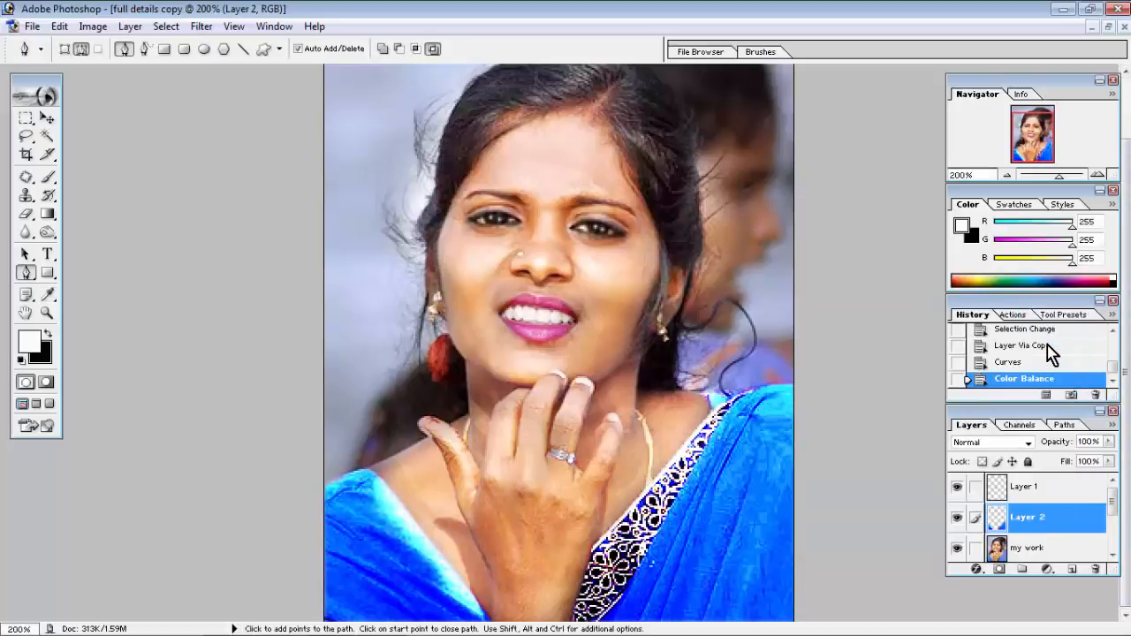
- Turn the saree purple by setting its Hue to +57 in Hue/Saturation
{"action": "key", "text": "ctrl+u"}
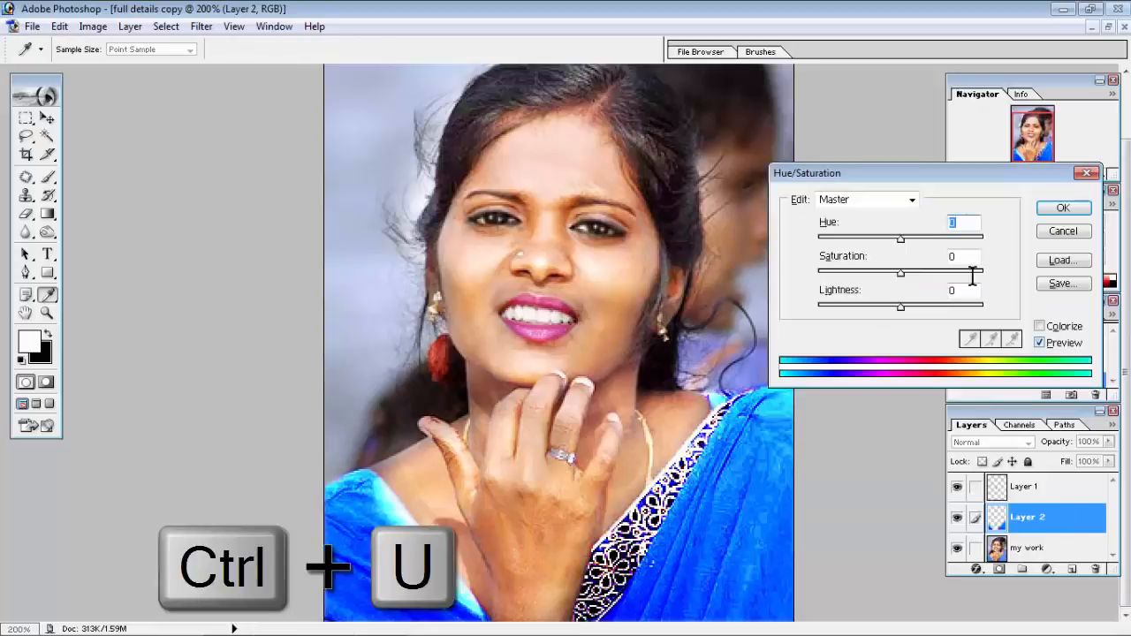
{"action": "left_click_drag", "start_coordinate": [900, 239], "coordinate": [927, 247]}
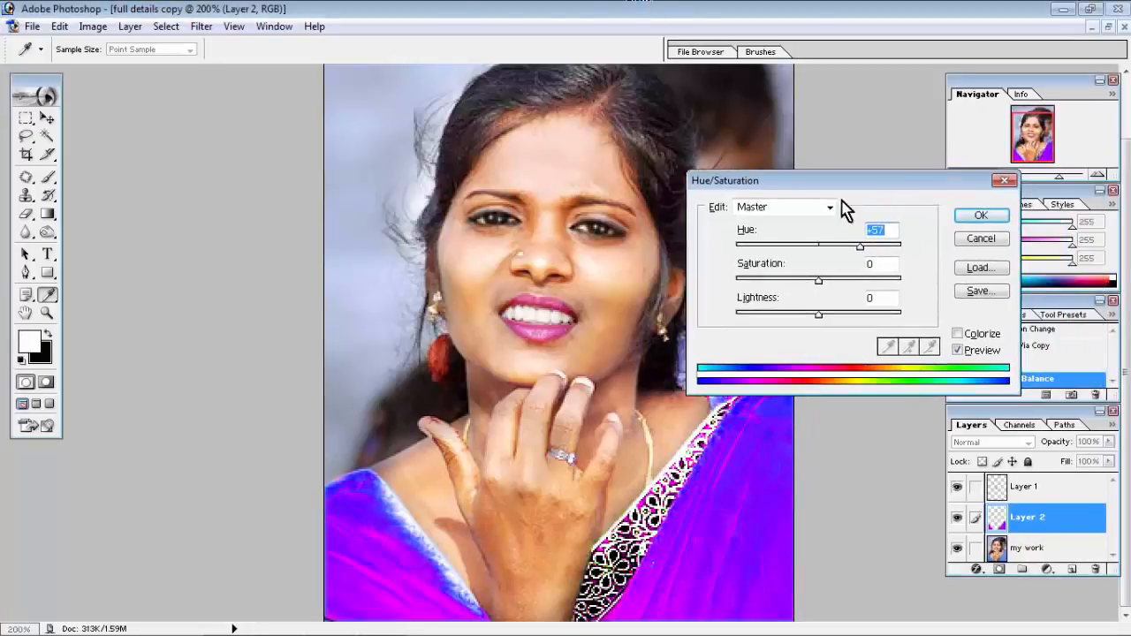
{"action": "left_click", "coordinate": [983, 220]}
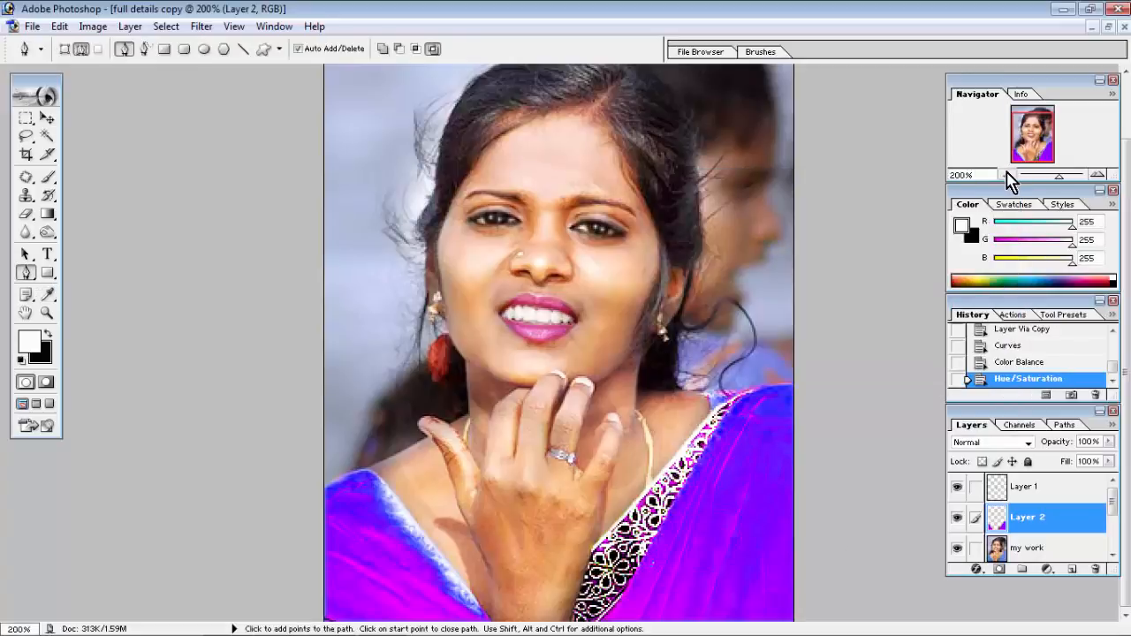
{"action": "left_click", "coordinate": [1007, 175]}
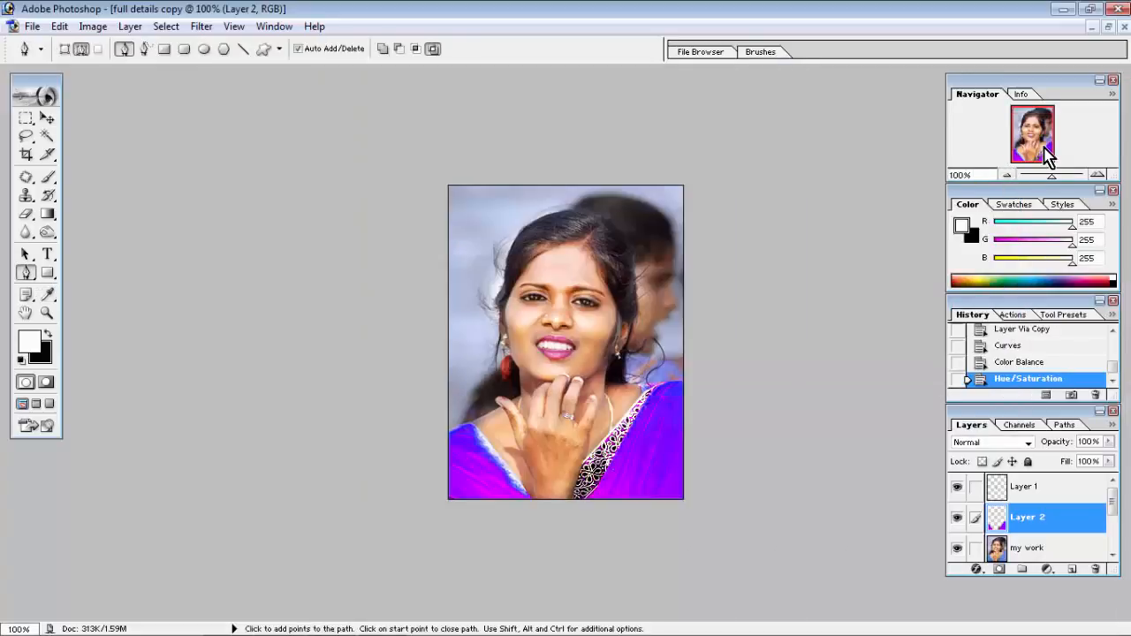
{"action": "left_click", "coordinate": [1098, 174]}
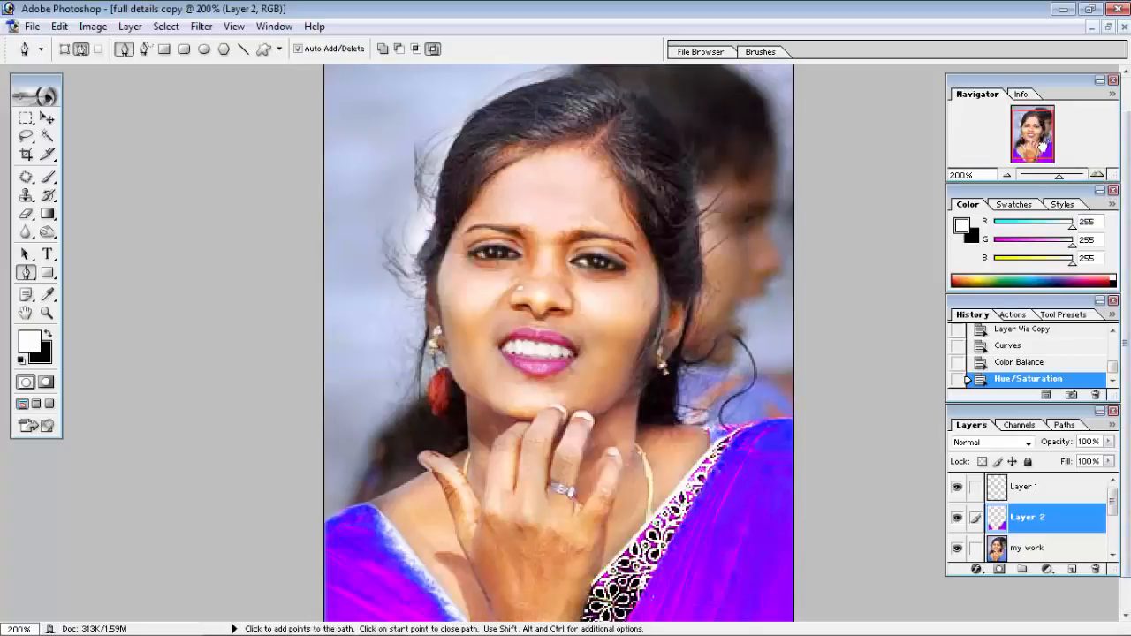
{"action": "left_click_drag", "start_coordinate": [1044, 145], "coordinate": [1043, 147]}
- Fit the whole portrait on screen and ready the Lasso tool
{"action": "key", "text": "z"}
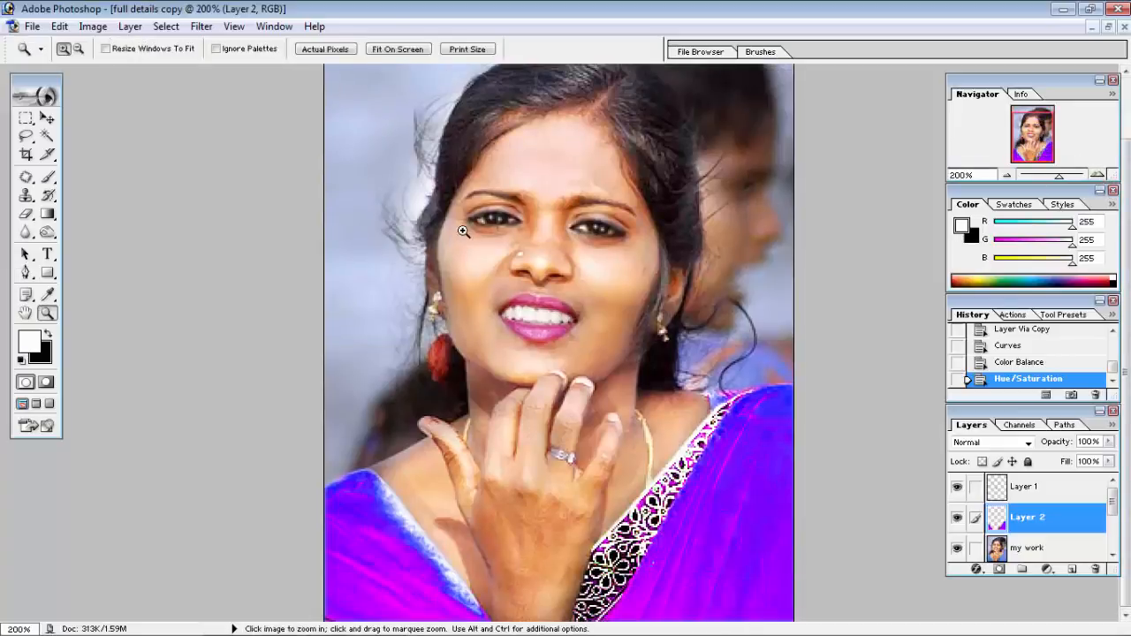
{"action": "right_click", "coordinate": [474, 243]}
{"action": "left_click", "coordinate": [497, 241]}
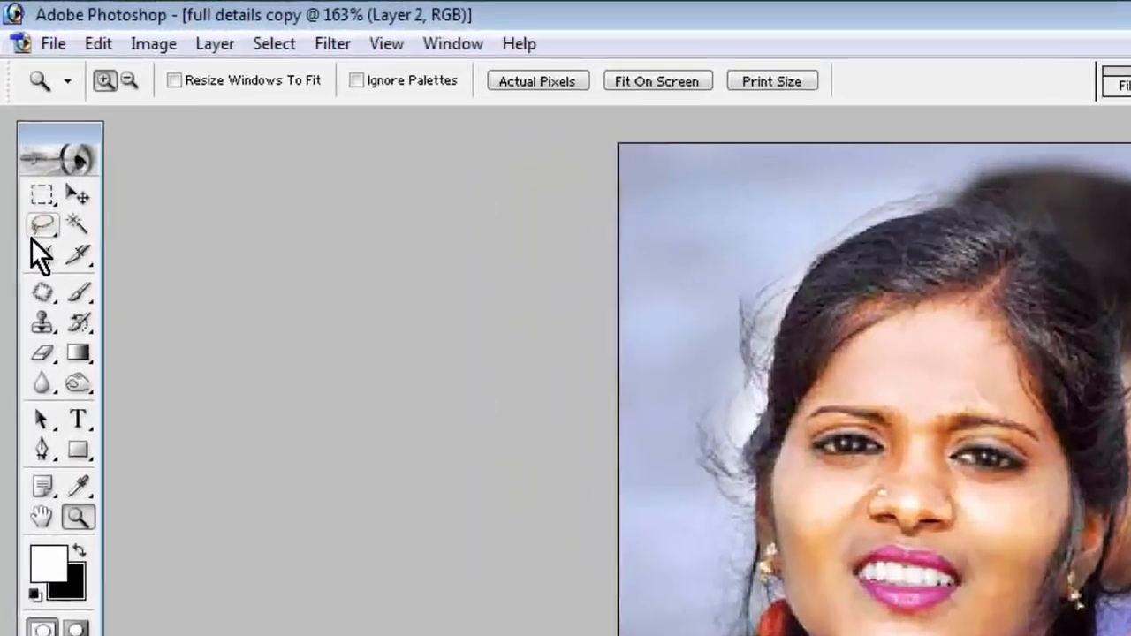
{"action": "left_click", "coordinate": [26, 135]}
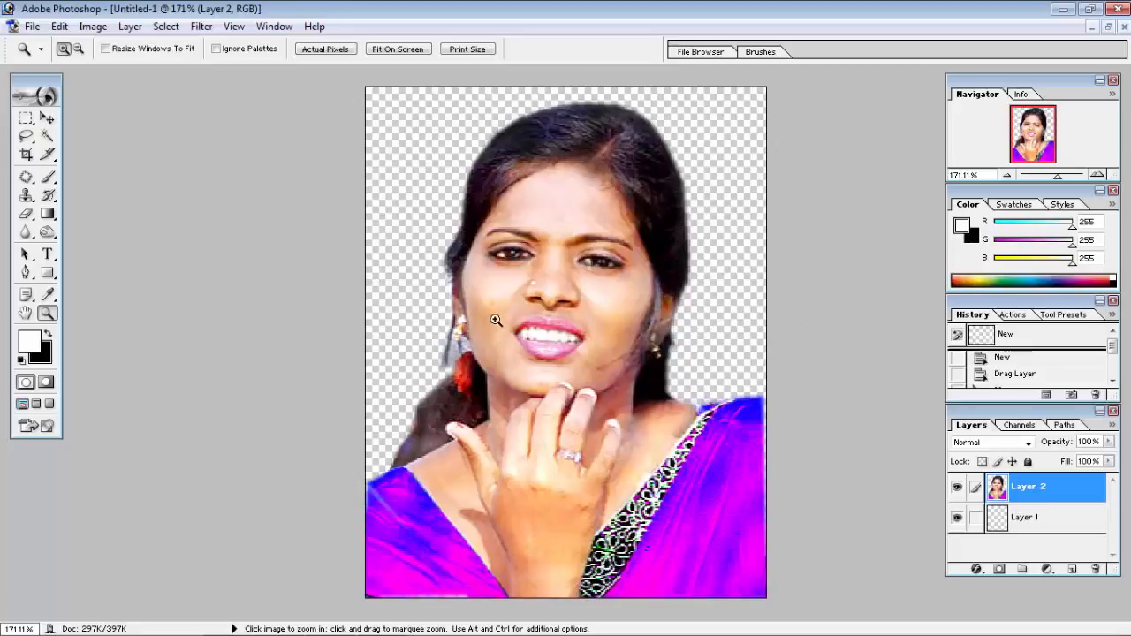
- Darken the hair edge beside her earring on the cut-out portrait with the Burn tool, and fit the image on screen
{"action": "left_click", "coordinate": [470, 271]}
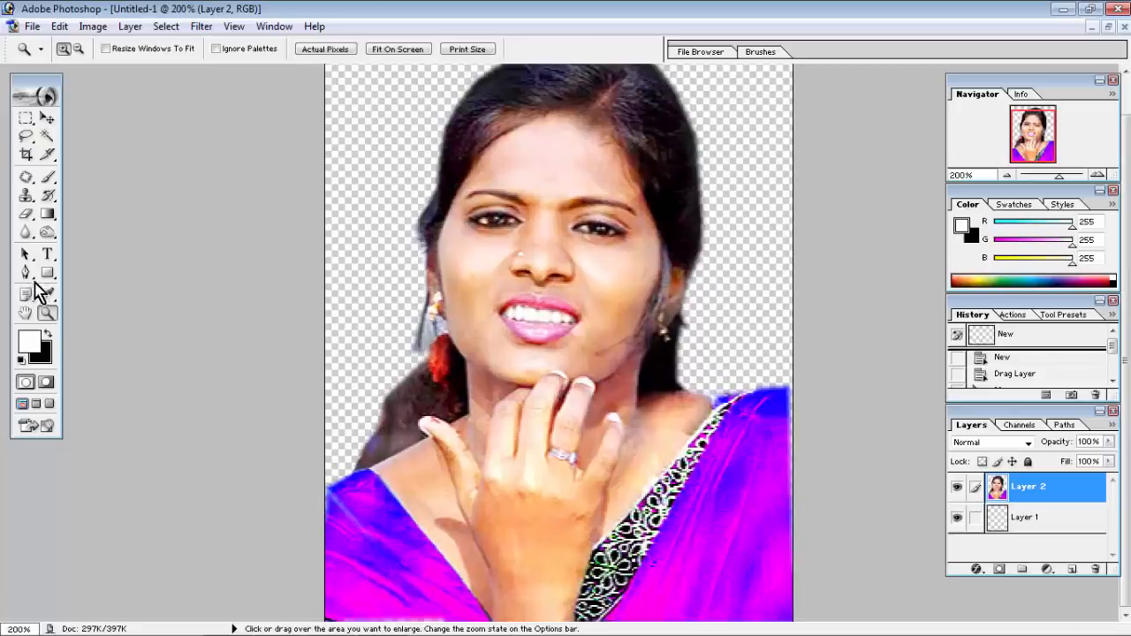
{"action": "left_click", "coordinate": [48, 233]}
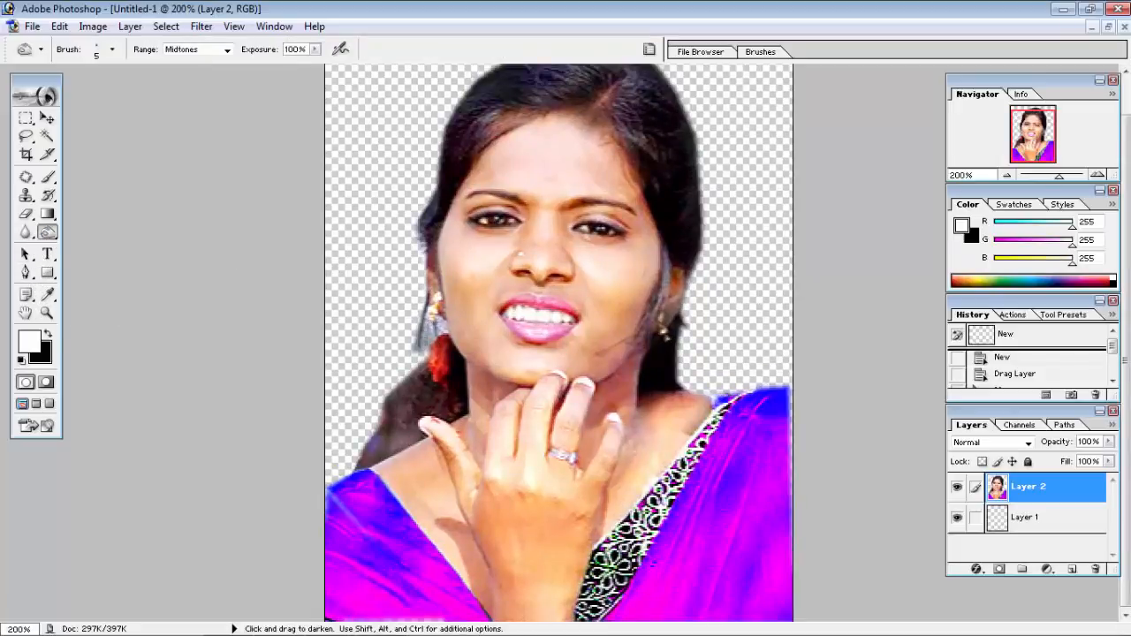
{"action": "left_click_drag", "start_coordinate": [427, 333], "coordinate": [425, 347]}
{"action": "left_click", "coordinate": [48, 119]}
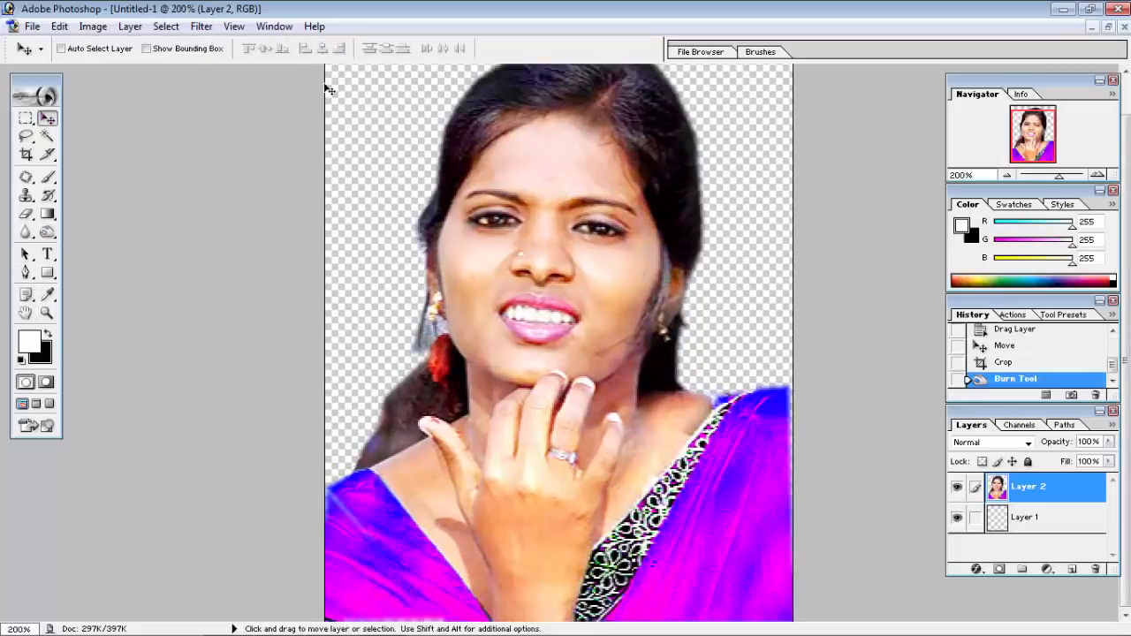
{"action": "key", "text": "z"}
{"action": "right_click", "coordinate": [594, 212]}
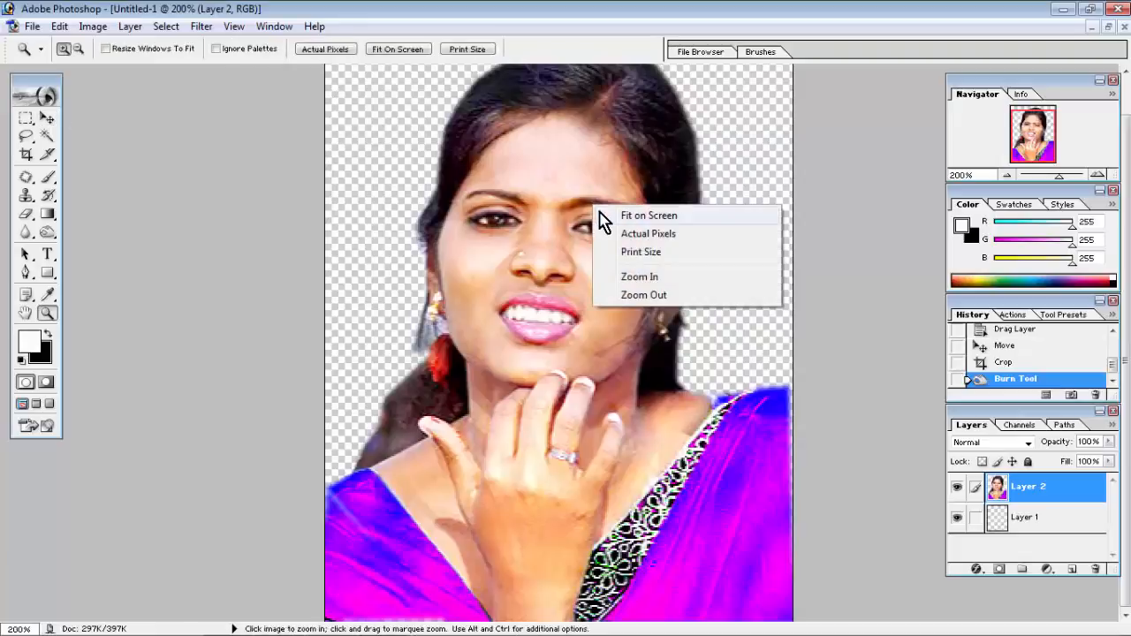
{"action": "left_click", "coordinate": [619, 218]}
- Restore the "back ground copy.jpg" document beside the cut-out portrait and copy its blurred image into Untitled-1 as a layer
{"action": "left_click", "coordinate": [1109, 26]}
{"action": "left_click", "coordinate": [61, 610]}
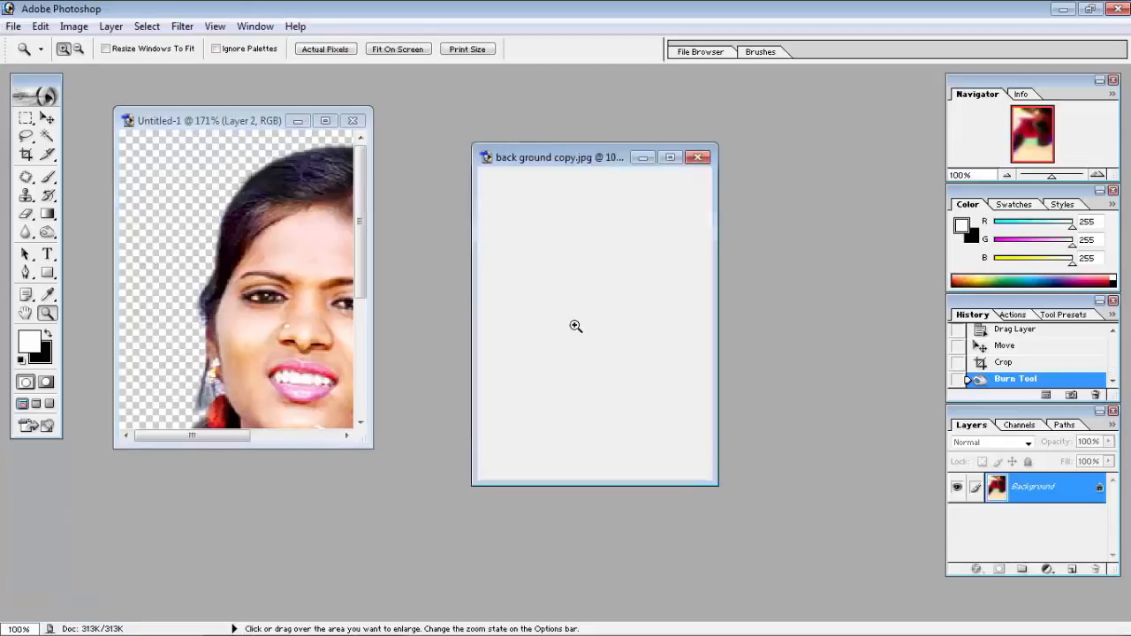
{"action": "left_click", "coordinate": [48, 118]}
{"action": "left_click_drag", "start_coordinate": [681, 329], "coordinate": [298, 265]}
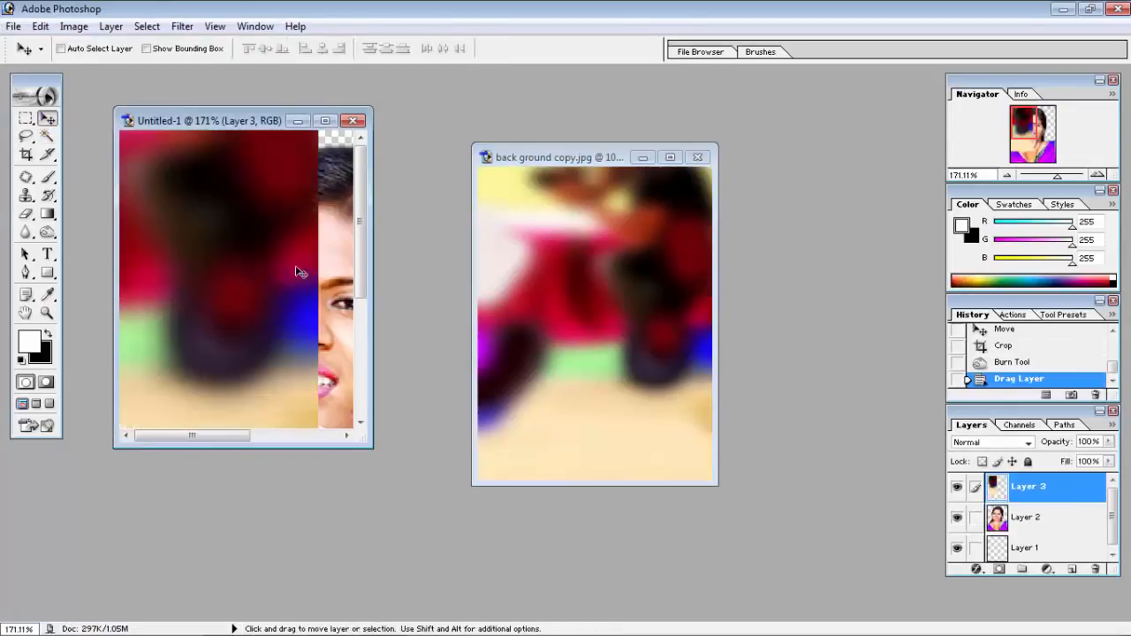
- Position the blurred background over the full canvas and place the portrait on Layer 2 above it
{"action": "left_click", "coordinate": [325, 122]}
{"action": "left_click_drag", "start_coordinate": [500, 263], "coordinate": [705, 379]}
{"action": "left_click_drag", "start_coordinate": [1000, 526], "coordinate": [998, 485]}
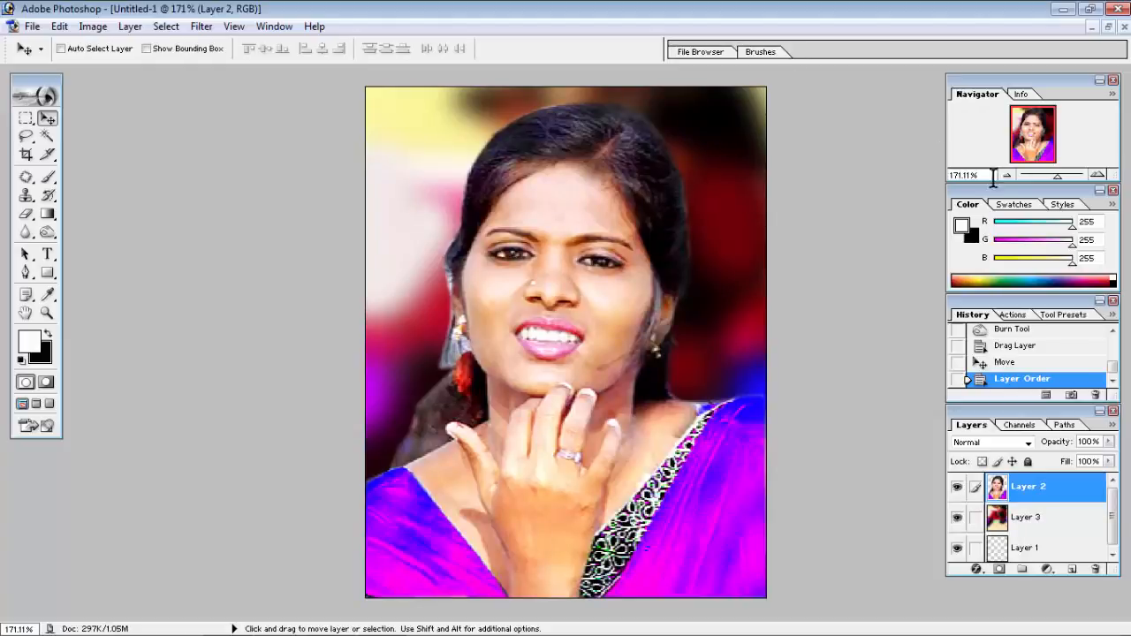
- Try to erase the pale fringe along the hair edge above her ear on Layer 2 with a 9 px Eraser
{"action": "key", "text": "z"}
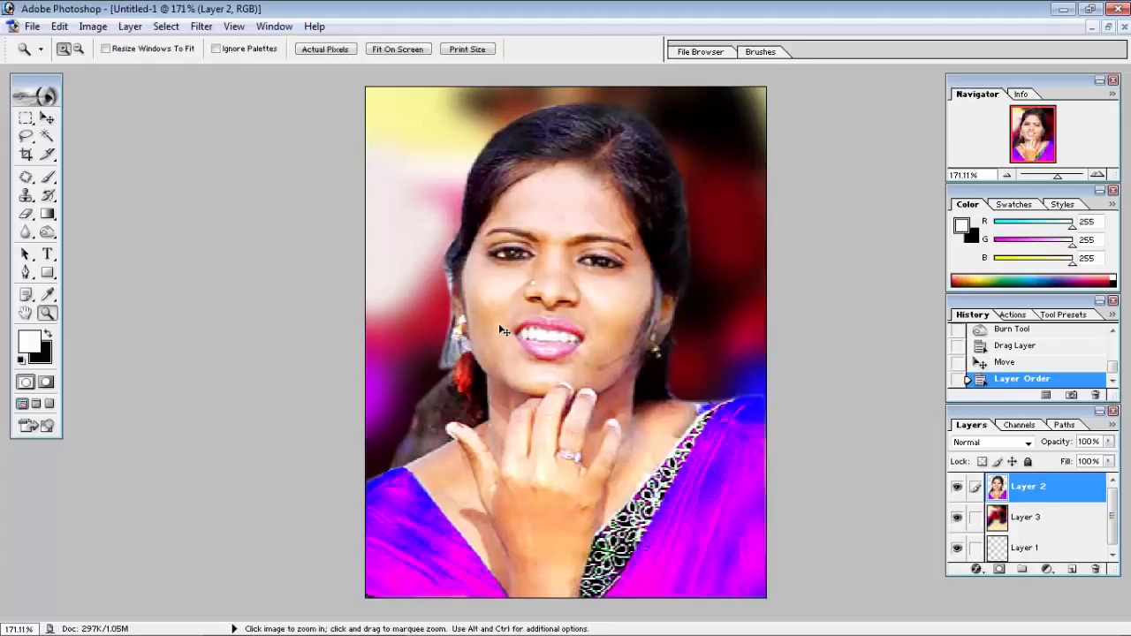
{"action": "left_click", "coordinate": [499, 326]}
{"action": "left_click", "coordinate": [499, 327]}
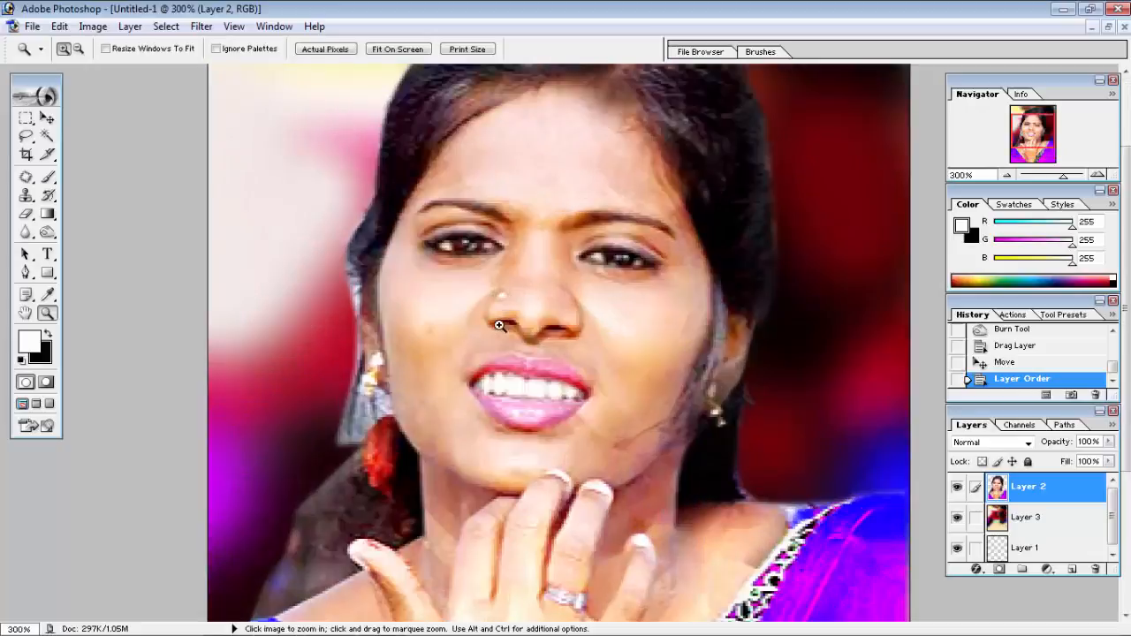
{"action": "left_click", "coordinate": [21, 215]}
{"action": "right_click", "coordinate": [21, 215]}
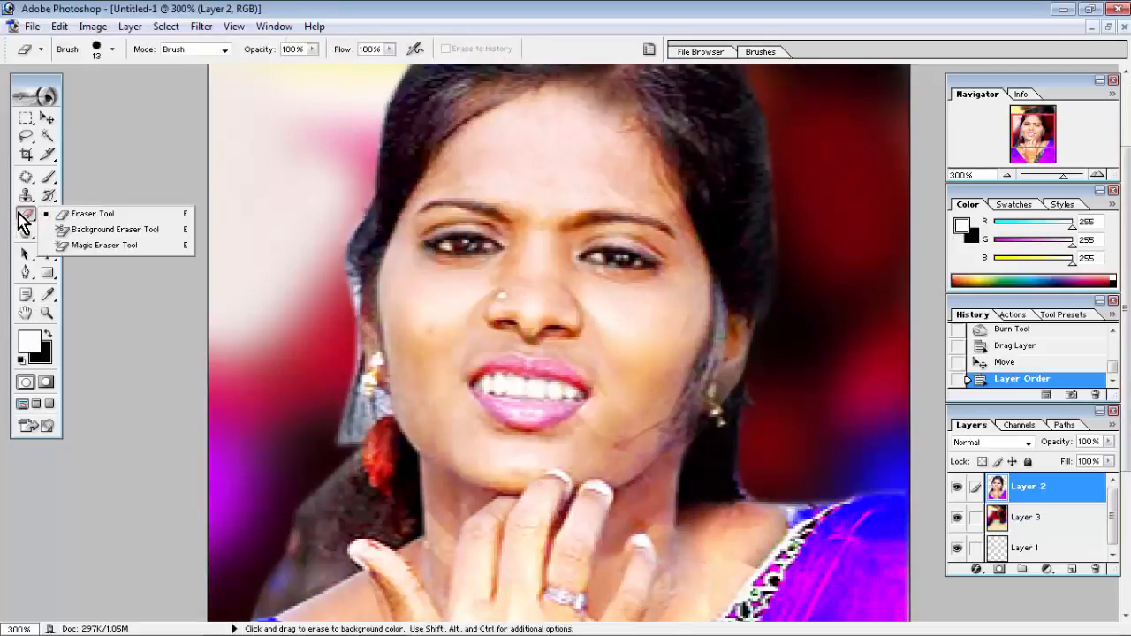
{"action": "left_click", "coordinate": [67, 221]}
{"action": "right_click", "coordinate": [304, 307]}
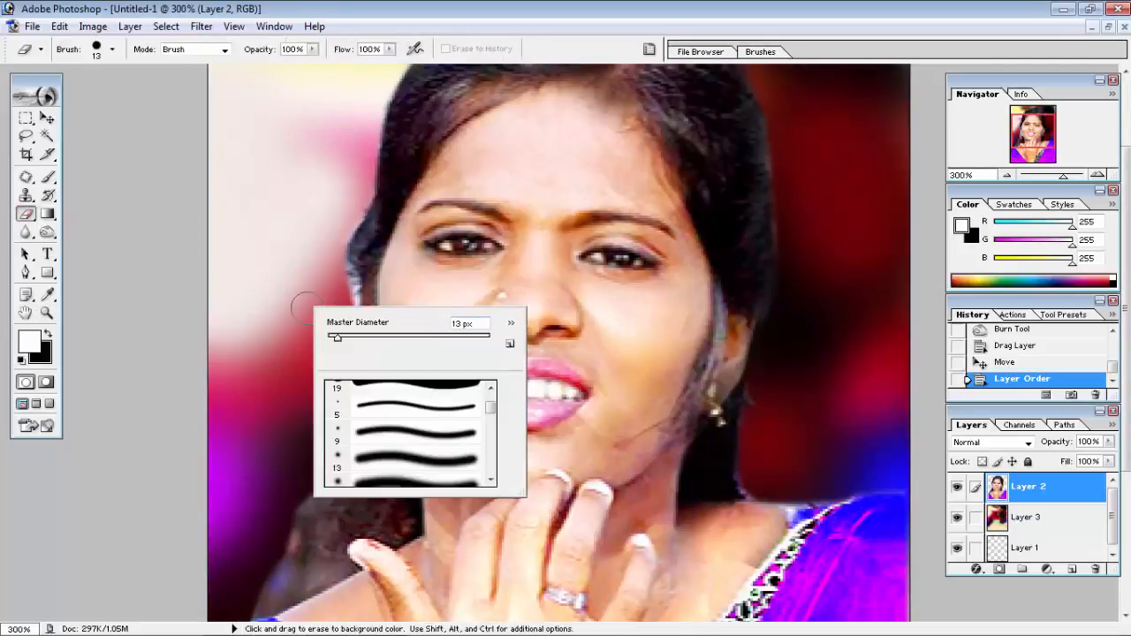
{"action": "left_click_drag", "start_coordinate": [337, 340], "coordinate": [337, 345]}
{"action": "left_click_drag", "start_coordinate": [354, 220], "coordinate": [344, 257]}
{"action": "key", "text": "ctrl+z"}
- Use a soft 9 px Eraser at 38% opacity to fade the pale fringe along the hair edge and beside the dangling earring
{"action": "right_click", "coordinate": [346, 246]}
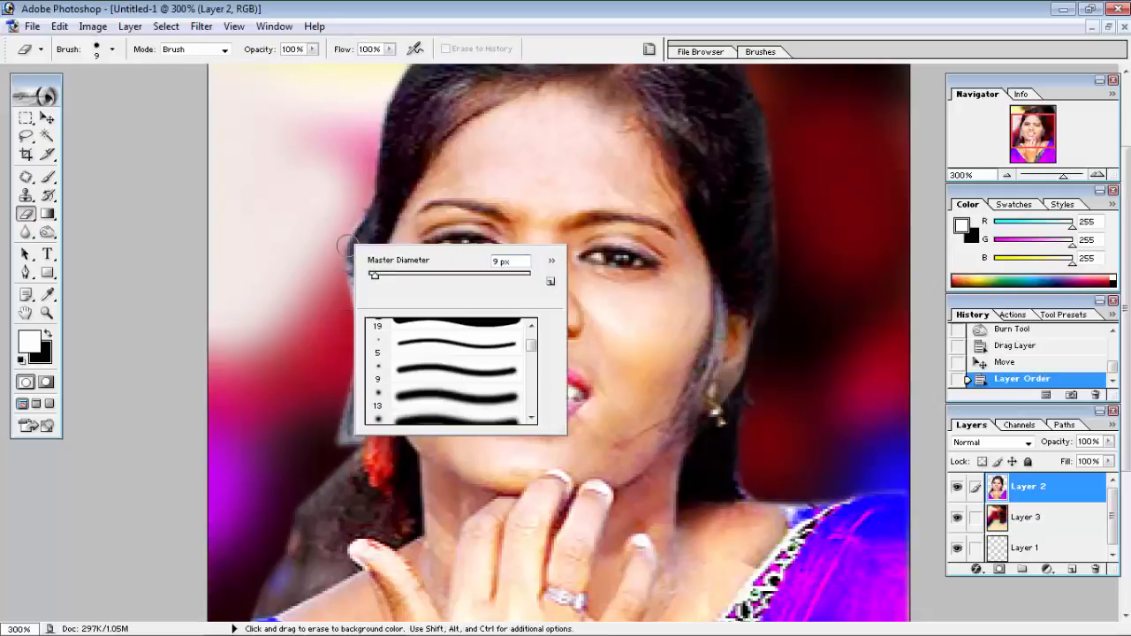
{"action": "left_click", "coordinate": [415, 398]}
{"action": "mouse_move", "coordinate": [378, 273]}
{"action": "left_mouse_down"}
{"action": "mouse_move", "coordinate": [370, 269]}
{"action": "mouse_move", "coordinate": [346, 302]}
{"action": "left_mouse_up"}
{"action": "key", "text": "Return"}
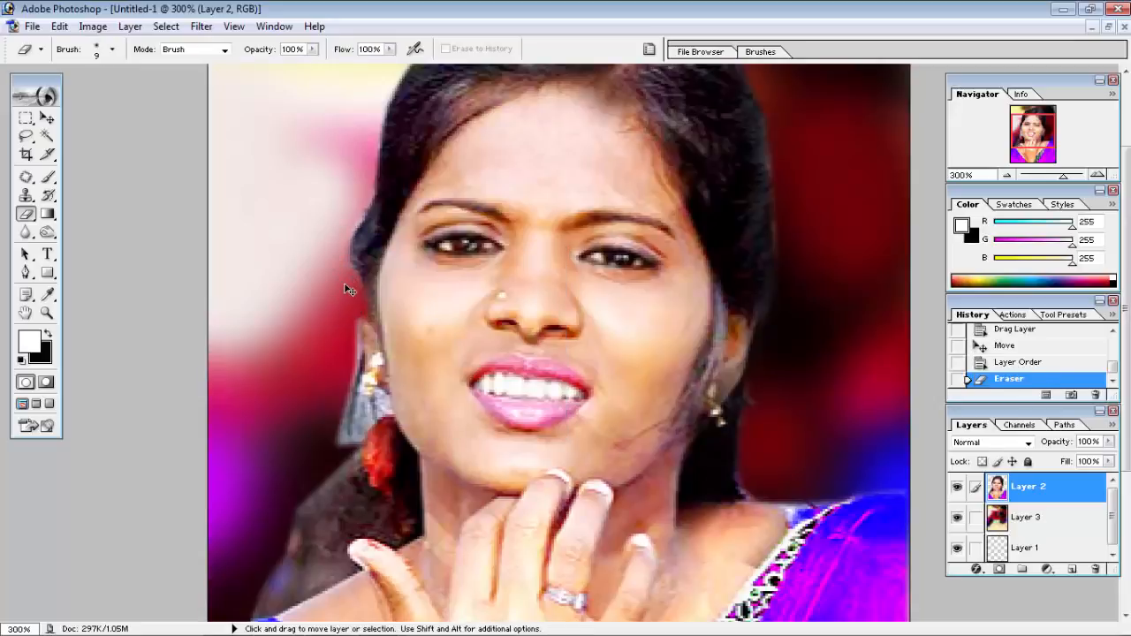
{"action": "key", "text": "ctrl+z"}
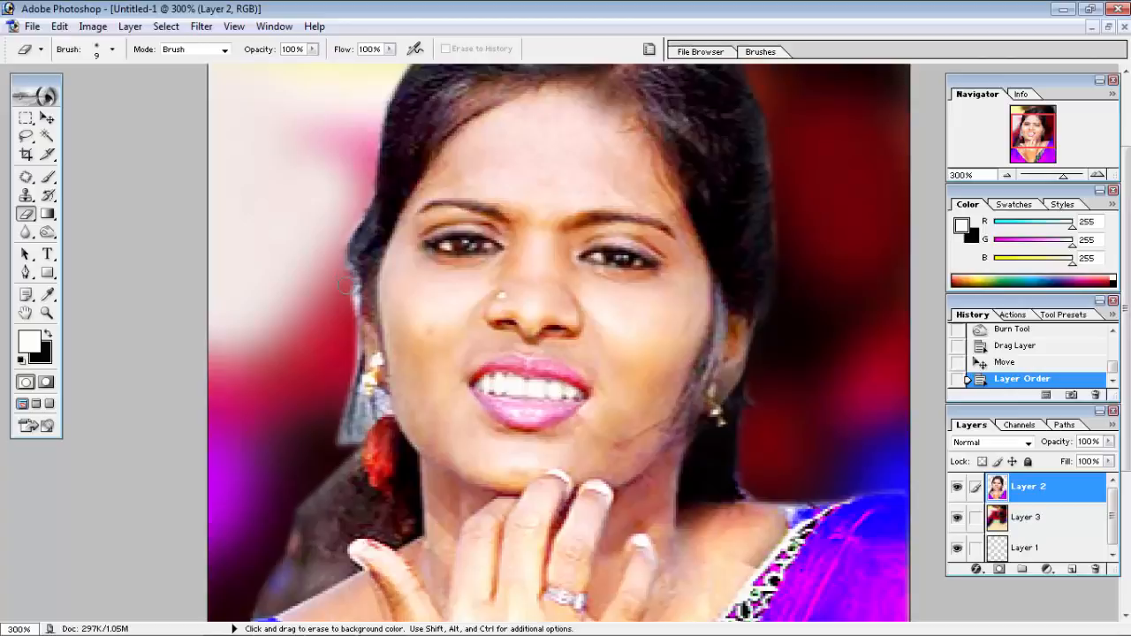
{"action": "left_click", "coordinate": [340, 385]}
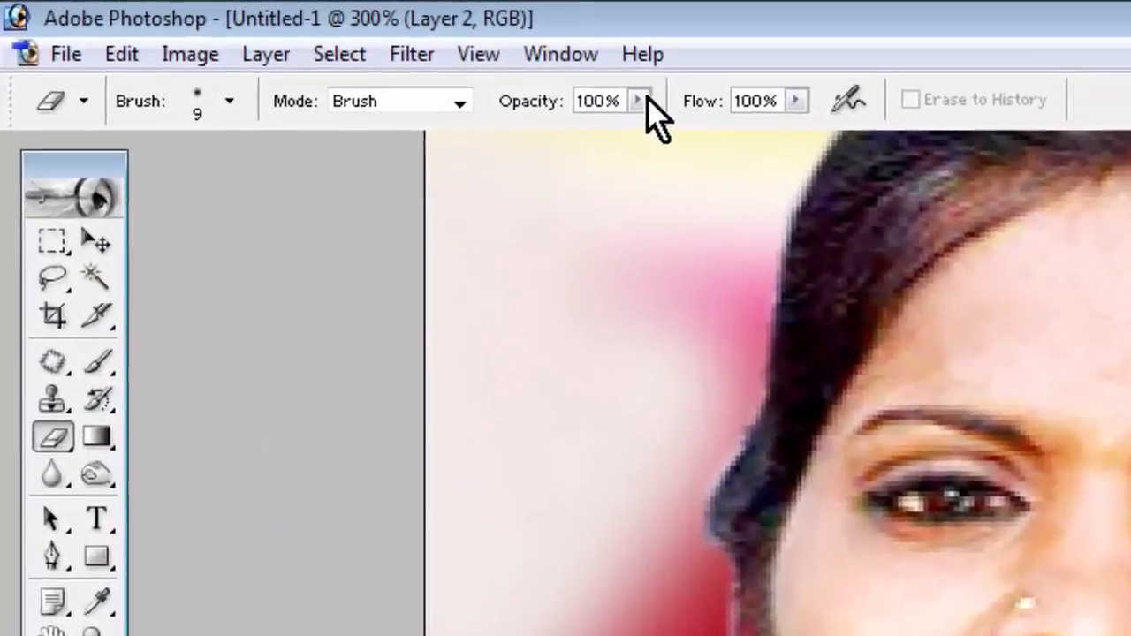
{"action": "left_click", "coordinate": [312, 48]}
{"action": "left_click_drag", "start_coordinate": [699, 148], "coordinate": [592, 148]}
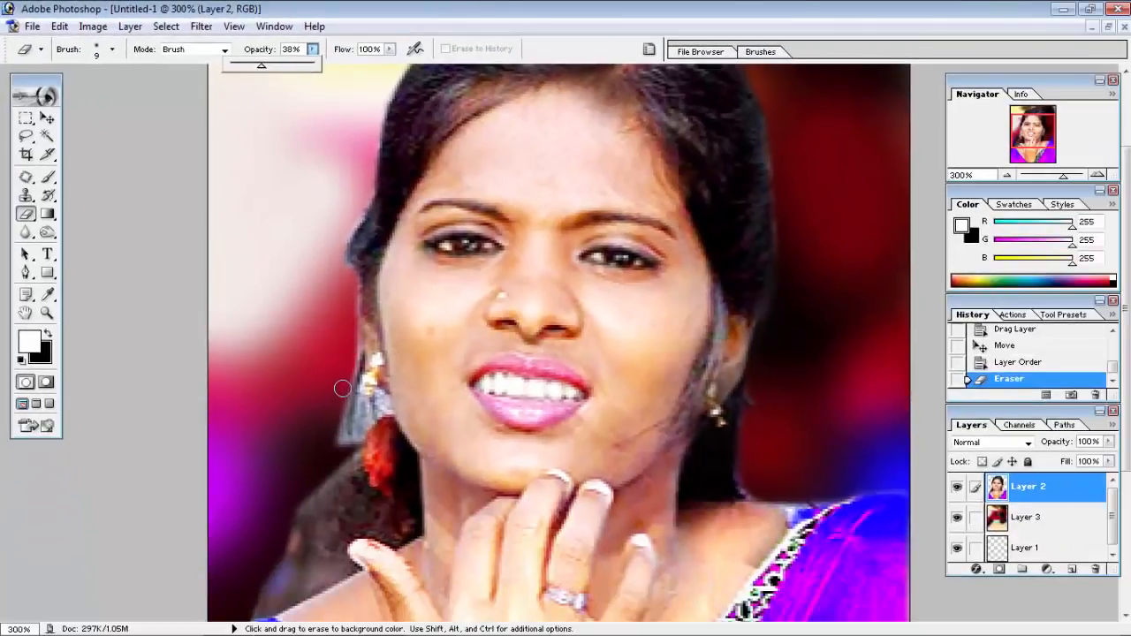
{"action": "mouse_move", "coordinate": [343, 389]}
{"action": "left_mouse_down"}
{"action": "mouse_move", "coordinate": [332, 435]}
{"action": "mouse_move", "coordinate": [349, 389]}
{"action": "mouse_move", "coordinate": [360, 432]}
{"action": "mouse_move", "coordinate": [360, 415]}
{"action": "mouse_move", "coordinate": [354, 464]}
{"action": "mouse_move", "coordinate": [340, 438]}
{"action": "mouse_move", "coordinate": [351, 428]}
{"action": "left_mouse_up"}
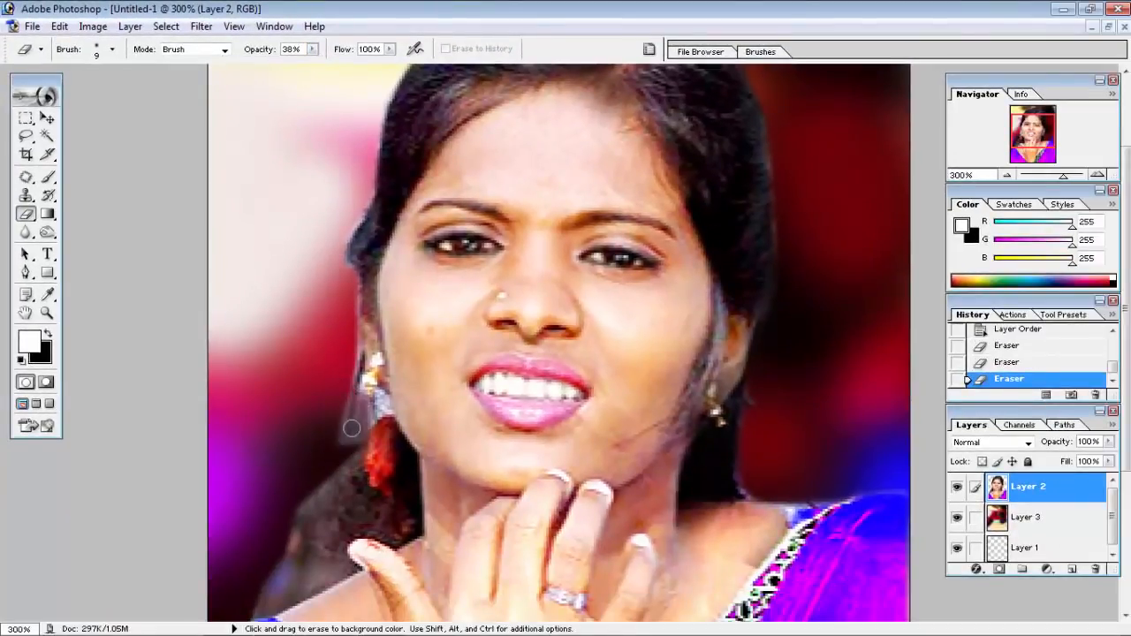
- Enlarge the Eraser to 32 px and fade the leftover patch around the earring and above her shoulder
{"action": "right_click", "coordinate": [576, 366]}
{"action": "left_click_drag", "start_coordinate": [644, 397], "coordinate": [623, 398]}
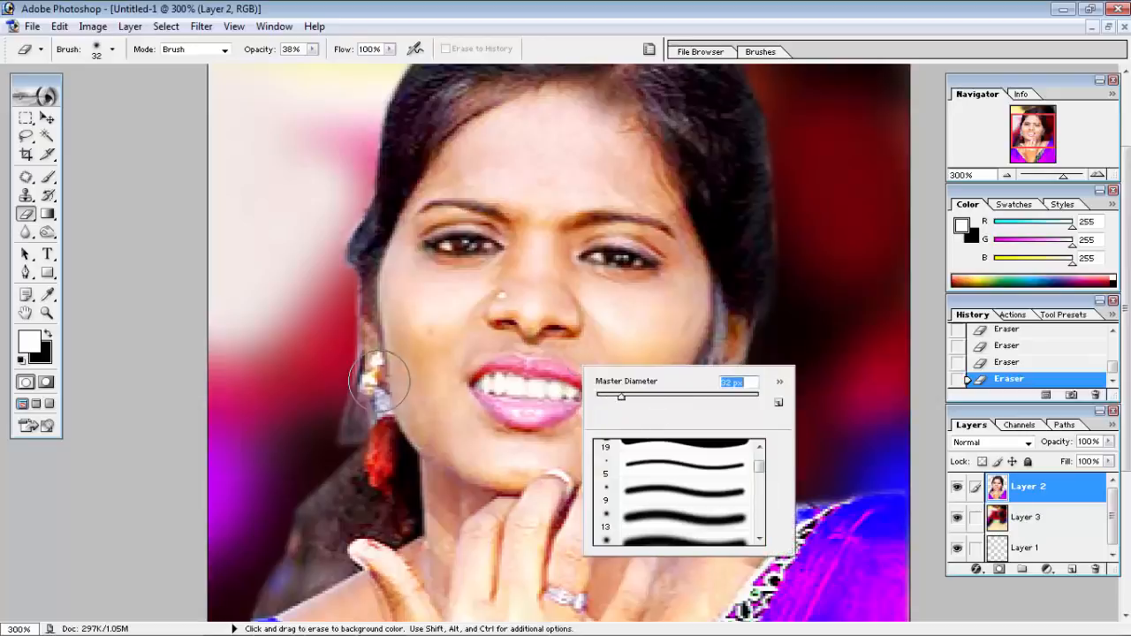
{"action": "key", "text": "Return"}
{"action": "mouse_move", "coordinate": [288, 523]}
{"action": "left_mouse_down"}
{"action": "mouse_move", "coordinate": [268, 564]}
{"action": "mouse_move", "coordinate": [335, 468]}
{"action": "mouse_move", "coordinate": [242, 612]}
{"action": "mouse_move", "coordinate": [370, 494]}
{"action": "mouse_move", "coordinate": [319, 544]}
{"action": "mouse_move", "coordinate": [276, 563]}
{"action": "mouse_move", "coordinate": [323, 548]}
{"action": "mouse_move", "coordinate": [297, 549]}
{"action": "mouse_move", "coordinate": [346, 523]}
{"action": "left_mouse_up"}
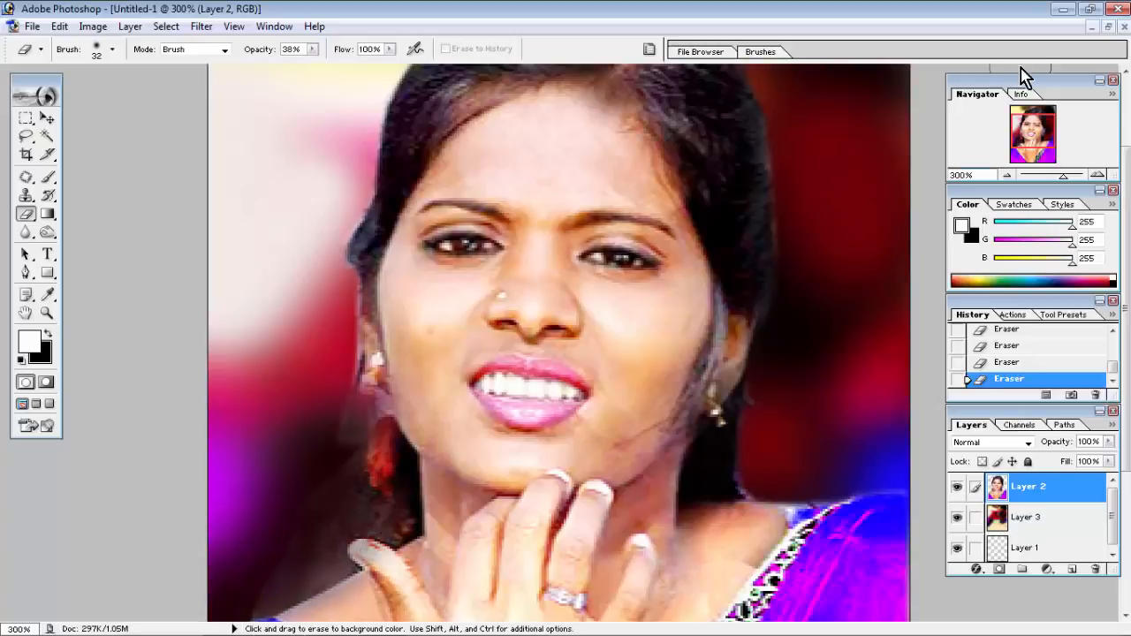
- Darken the hair over her head and along its outer edges using the Burn tool at 56% exposure with a 43 px brush
{"action": "left_click_drag", "start_coordinate": [1026, 124], "coordinate": [1028, 114]}
{"action": "left_click", "coordinate": [52, 235]}
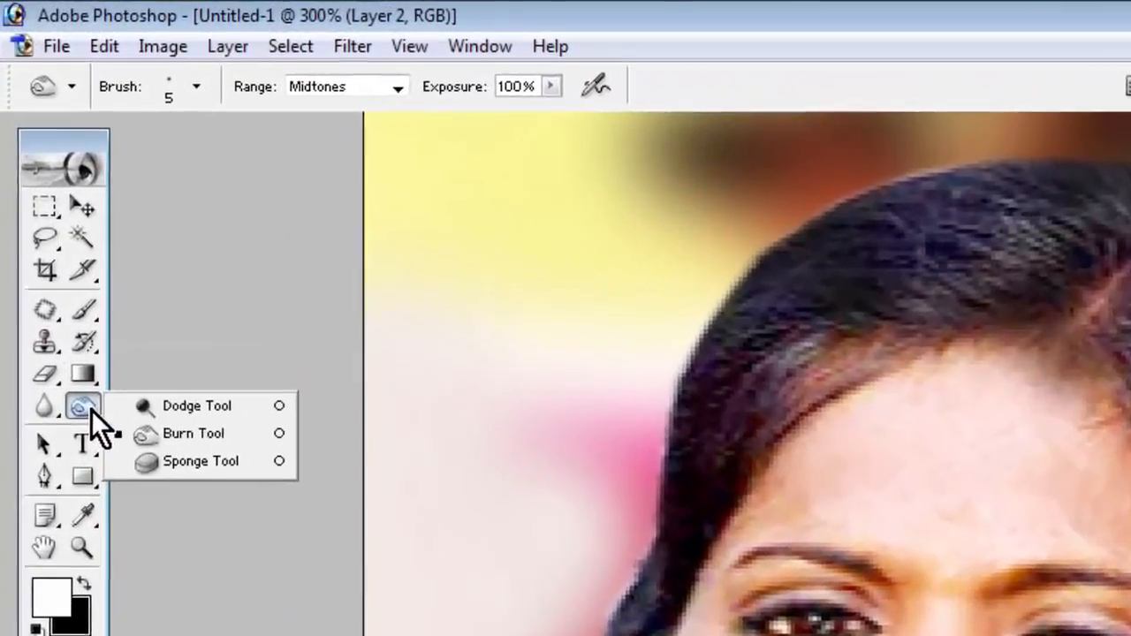
{"action": "left_click", "coordinate": [210, 437]}
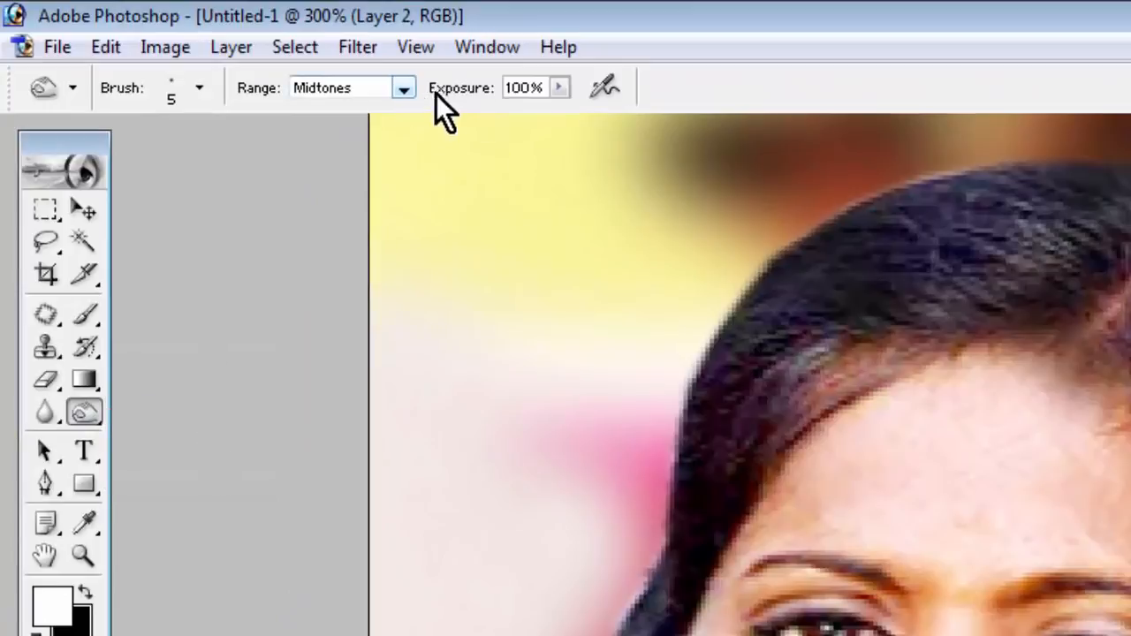
{"action": "left_click", "coordinate": [559, 88]}
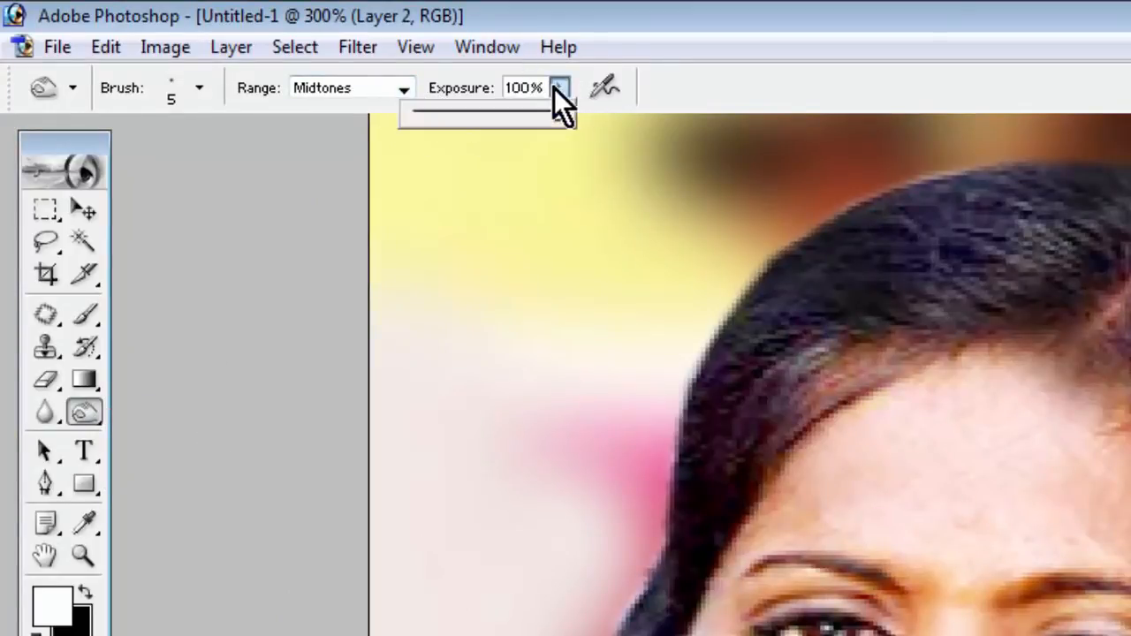
{"action": "left_click_drag", "start_coordinate": [522, 114], "coordinate": [496, 117]}
{"action": "right_click", "coordinate": [1017, 163]}
{"action": "left_click", "coordinate": [1123, 218]}
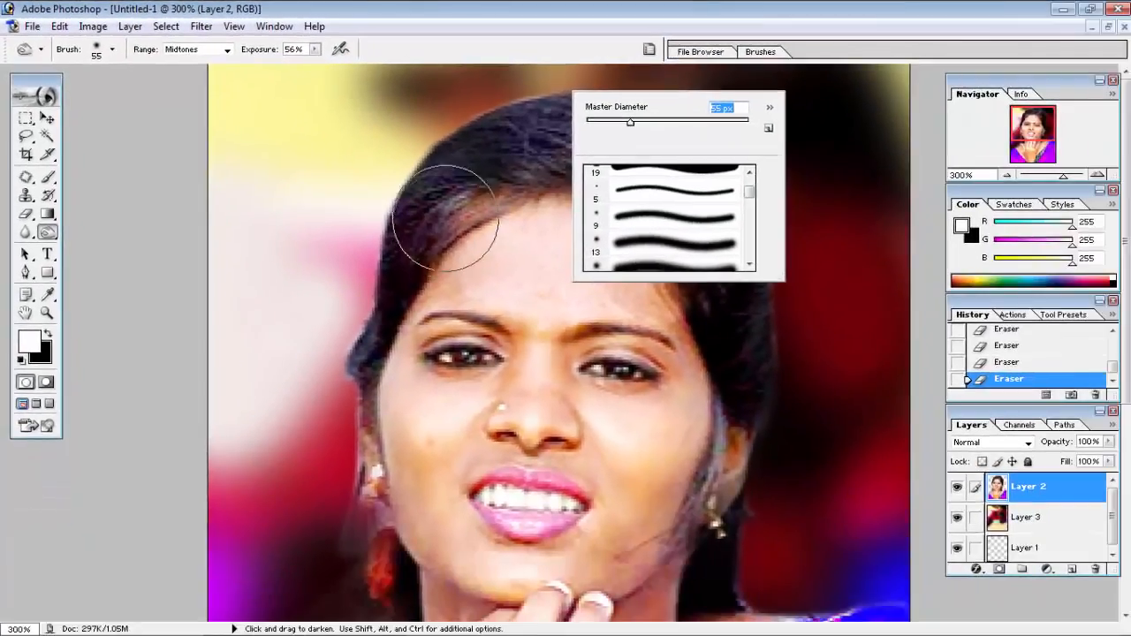
{"action": "left_click_drag", "start_coordinate": [646, 124], "coordinate": [636, 126]}
{"action": "left_click_drag", "start_coordinate": [440, 192], "coordinate": [409, 235]}
{"action": "mouse_move", "coordinate": [326, 385]}
{"action": "left_mouse_down"}
{"action": "mouse_move", "coordinate": [349, 347]}
{"action": "mouse_move", "coordinate": [326, 433]}
{"action": "mouse_move", "coordinate": [368, 311]}
{"action": "mouse_move", "coordinate": [351, 337]}
{"action": "left_mouse_up"}
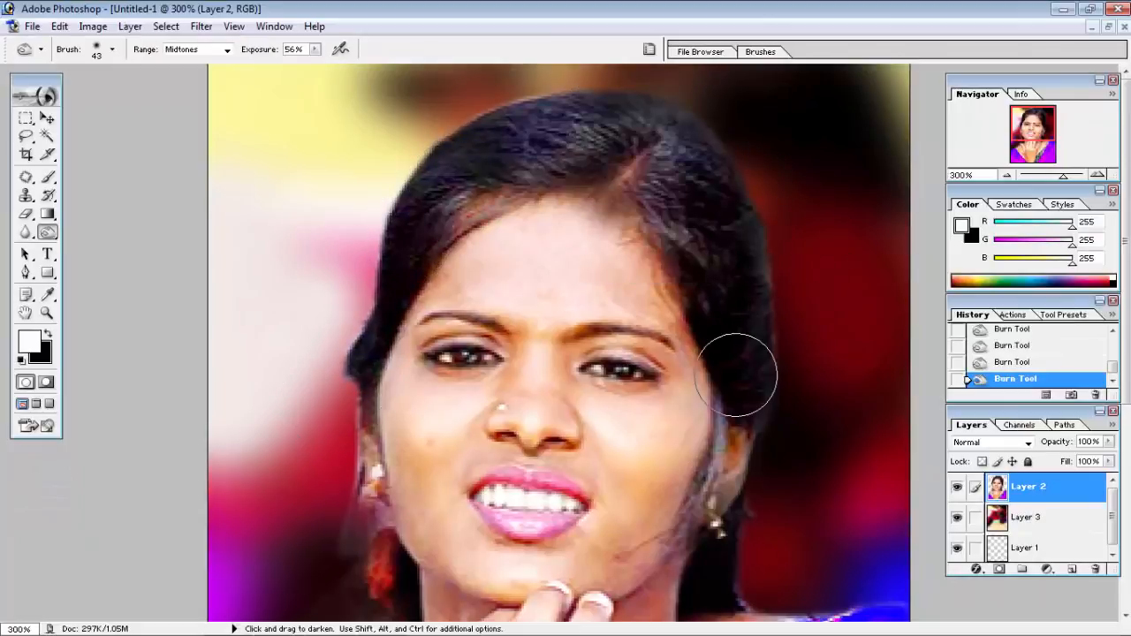
- Reduce the Burn brush to 13 px and darken the hair strands beside both earrings and along the jaw
{"action": "left_click_drag", "start_coordinate": [1053, 130], "coordinate": [1044, 173]}
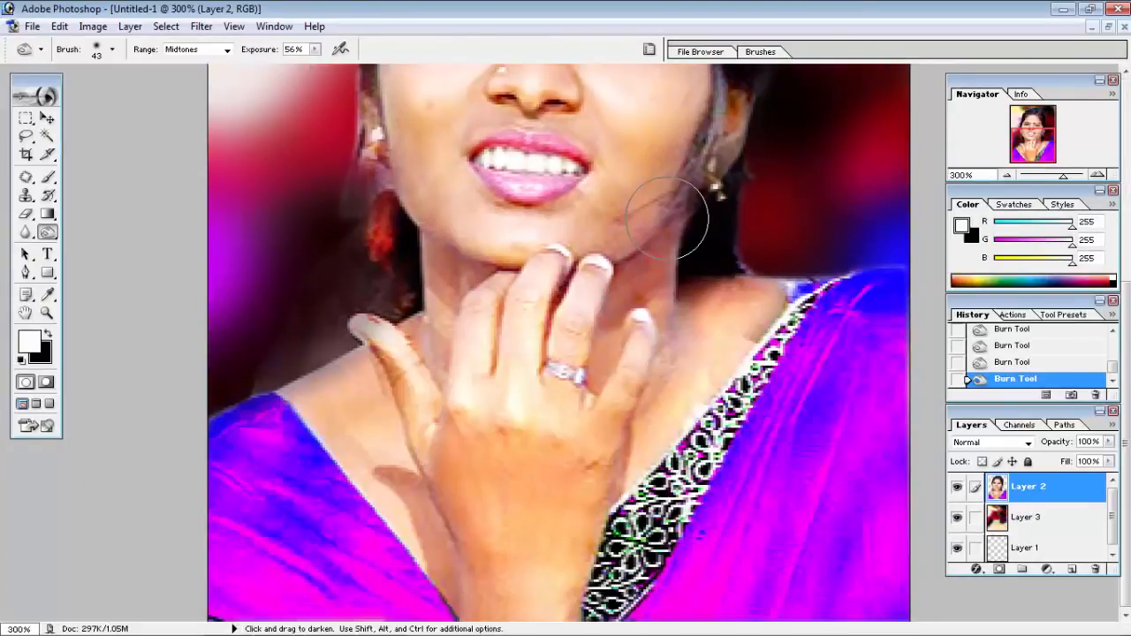
{"action": "right_click", "coordinate": [698, 235]}
{"action": "left_click_drag", "start_coordinate": [704, 247], "coordinate": [697, 248]}
{"action": "left_click_drag", "start_coordinate": [704, 91], "coordinate": [706, 173]}
{"action": "left_click_drag", "start_coordinate": [1044, 150], "coordinate": [1041, 136]}
{"action": "mouse_move", "coordinate": [725, 259]}
{"action": "left_mouse_down"}
{"action": "mouse_move", "coordinate": [679, 398]}
{"action": "mouse_move", "coordinate": [707, 319]}
{"action": "mouse_move", "coordinate": [703, 402]}
{"action": "left_mouse_up"}
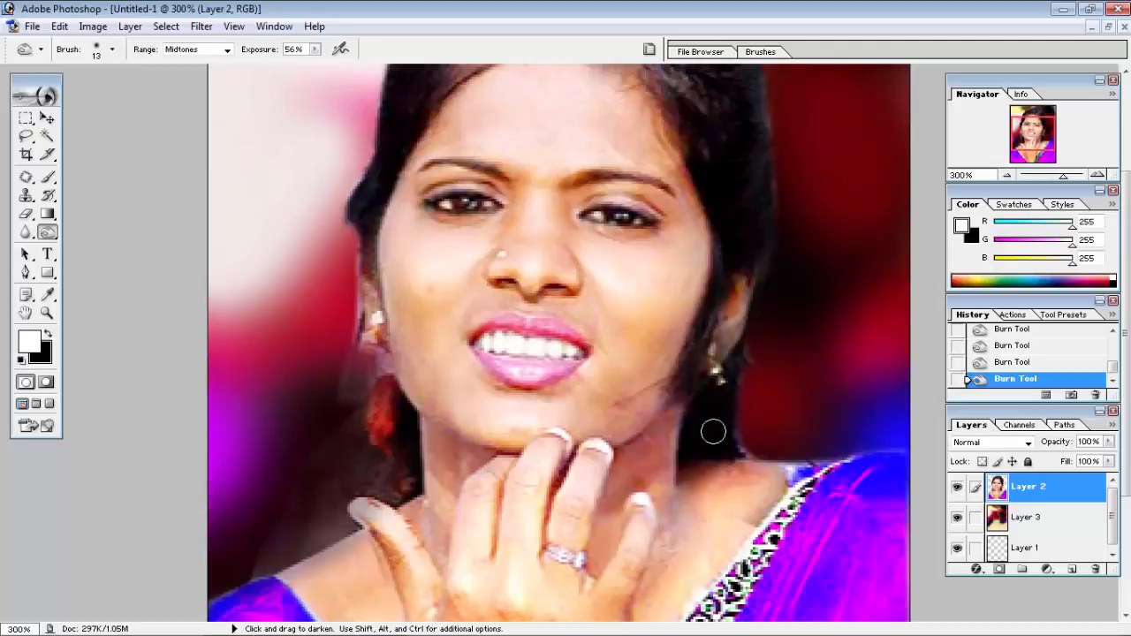
{"action": "left_click_drag", "start_coordinate": [370, 380], "coordinate": [378, 442]}
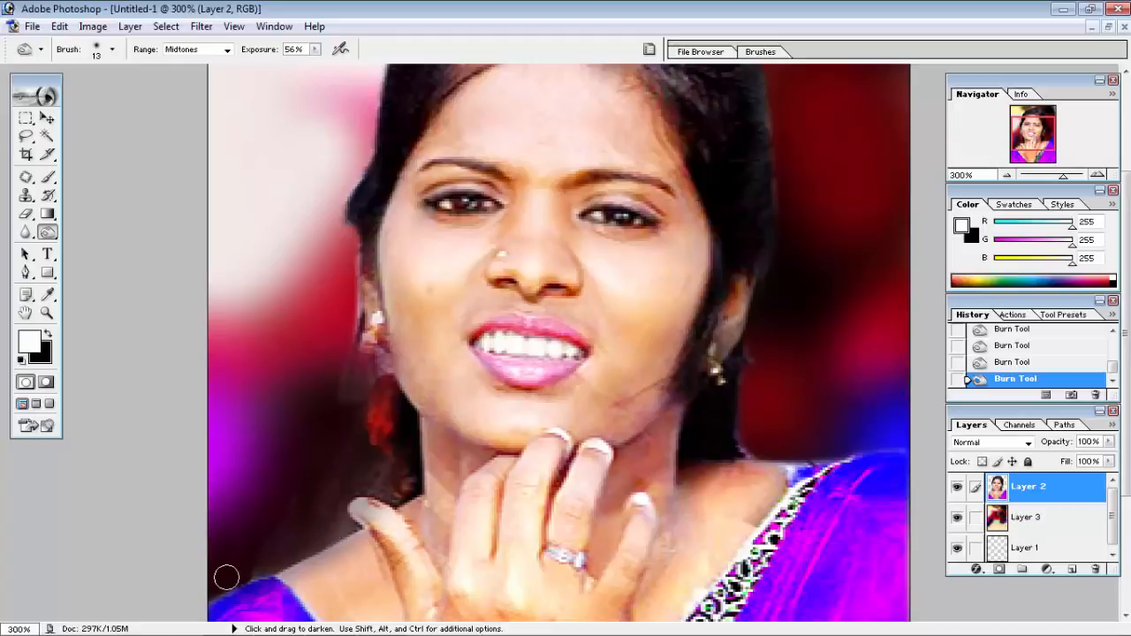
- Fit the image on screen and set up the Brush tool with 50% opacity and a dark red foreground sampled from the background
{"action": "key", "text": "z"}
{"action": "right_click", "coordinate": [789, 256]}
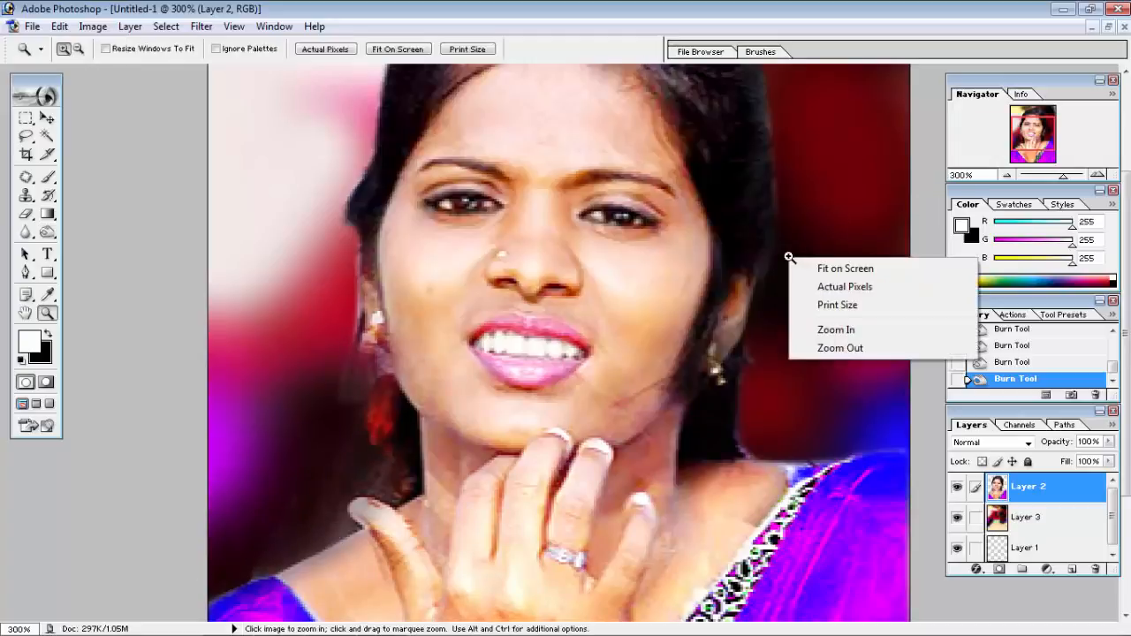
{"action": "left_click", "coordinate": [798, 266]}
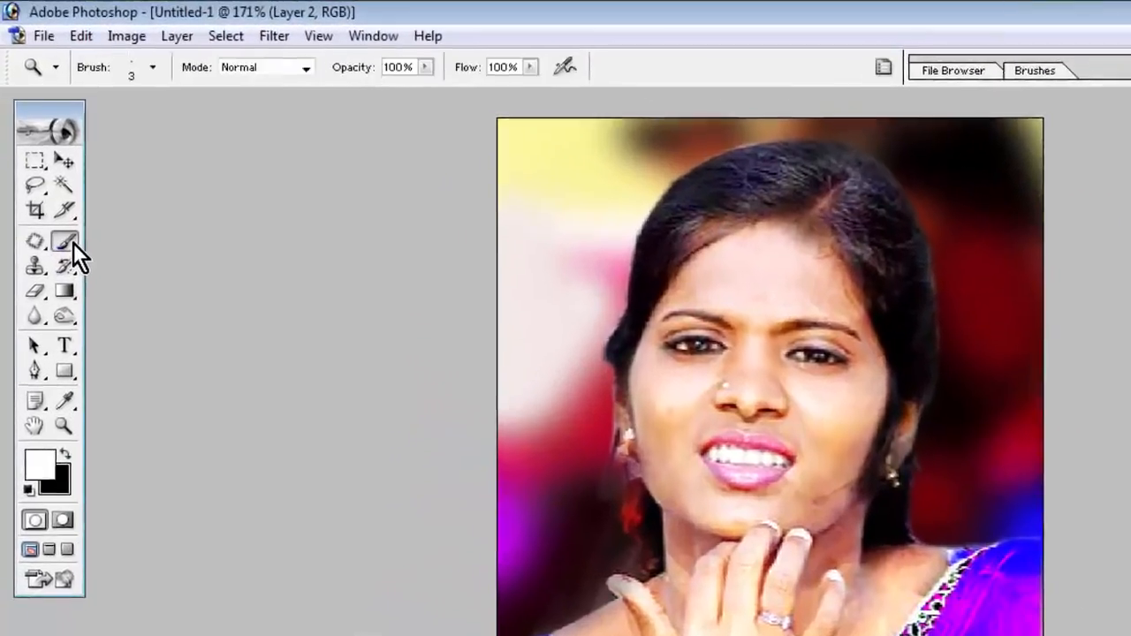
{"action": "left_click", "coordinate": [50, 178]}
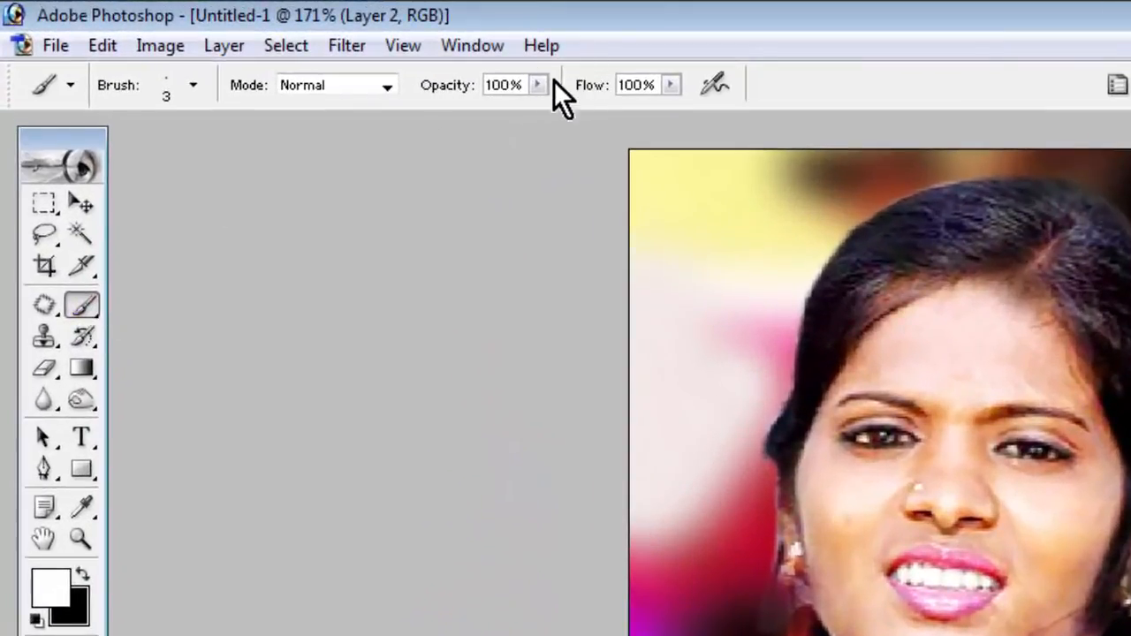
{"action": "left_click", "coordinate": [538, 85]}
{"action": "left_click_drag", "start_coordinate": [522, 114], "coordinate": [468, 116]}
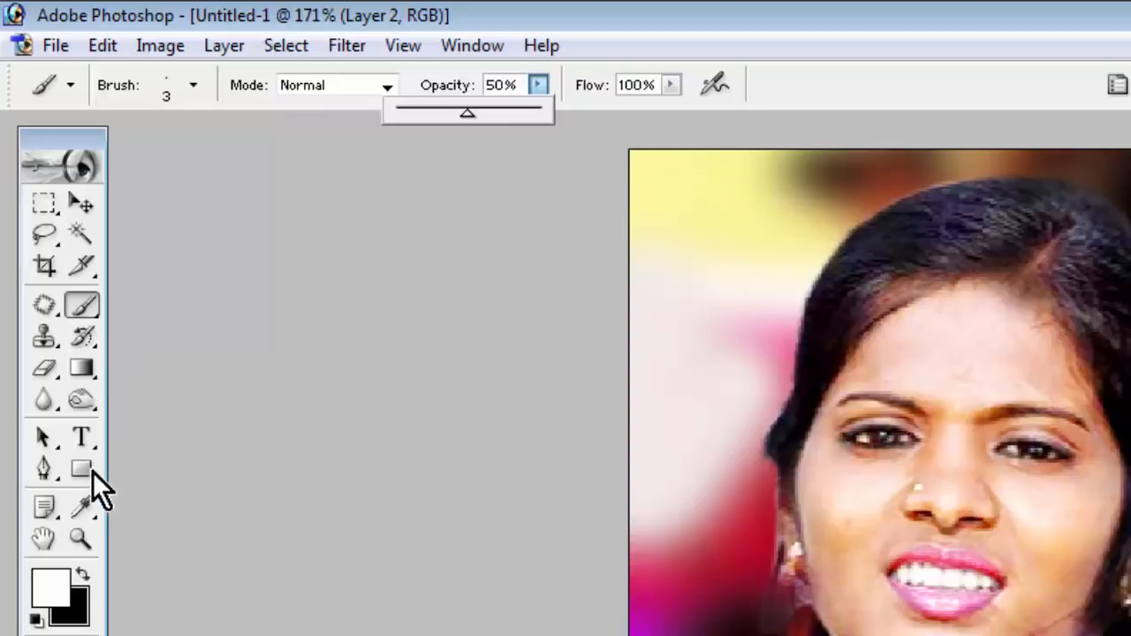
{"action": "left_click", "coordinate": [64, 591]}
{"action": "left_click_drag", "start_coordinate": [1047, 305], "coordinate": [664, 344]}
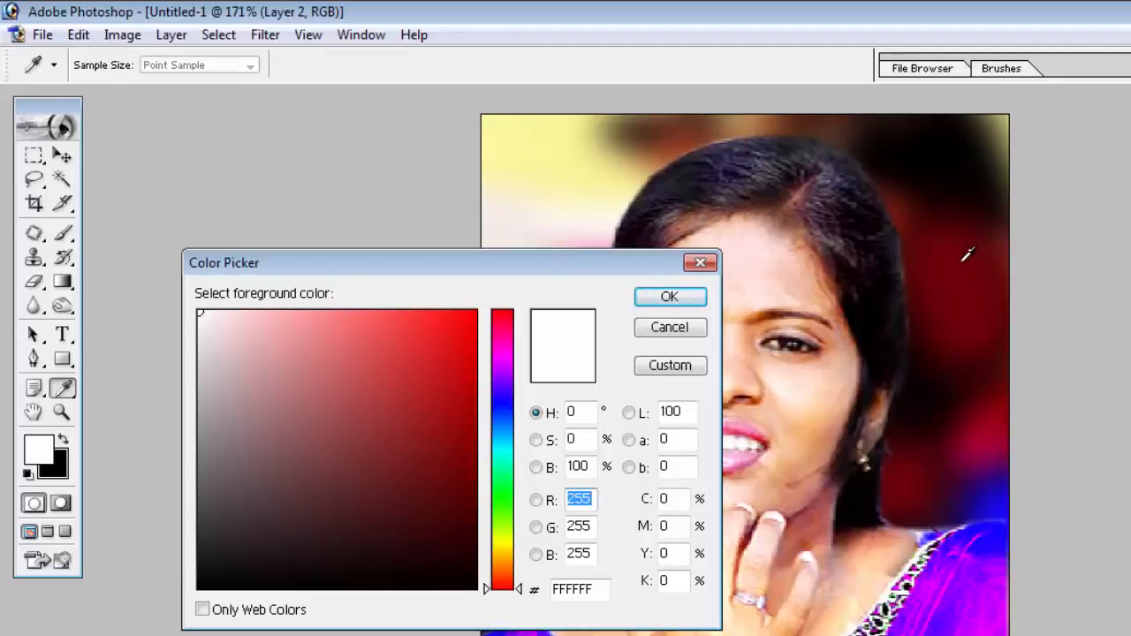
{"action": "left_click", "coordinate": [965, 258]}
{"action": "left_click", "coordinate": [669, 298]}
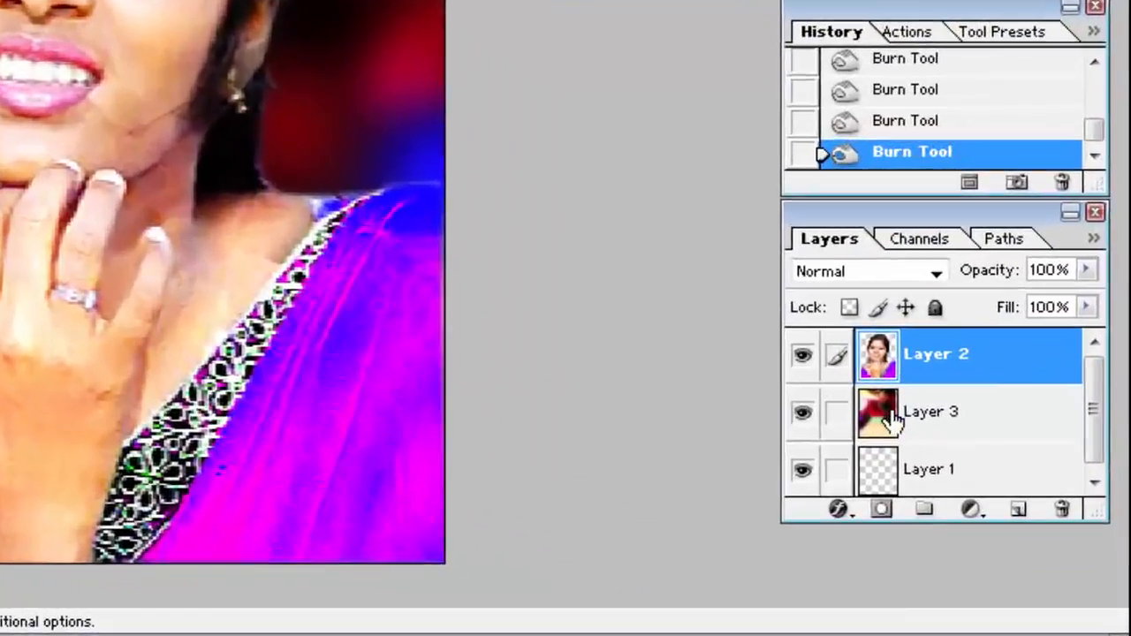
- Add a new layer above Layer 2 and set its blending mode to Color
{"action": "left_click", "coordinate": [1018, 511]}
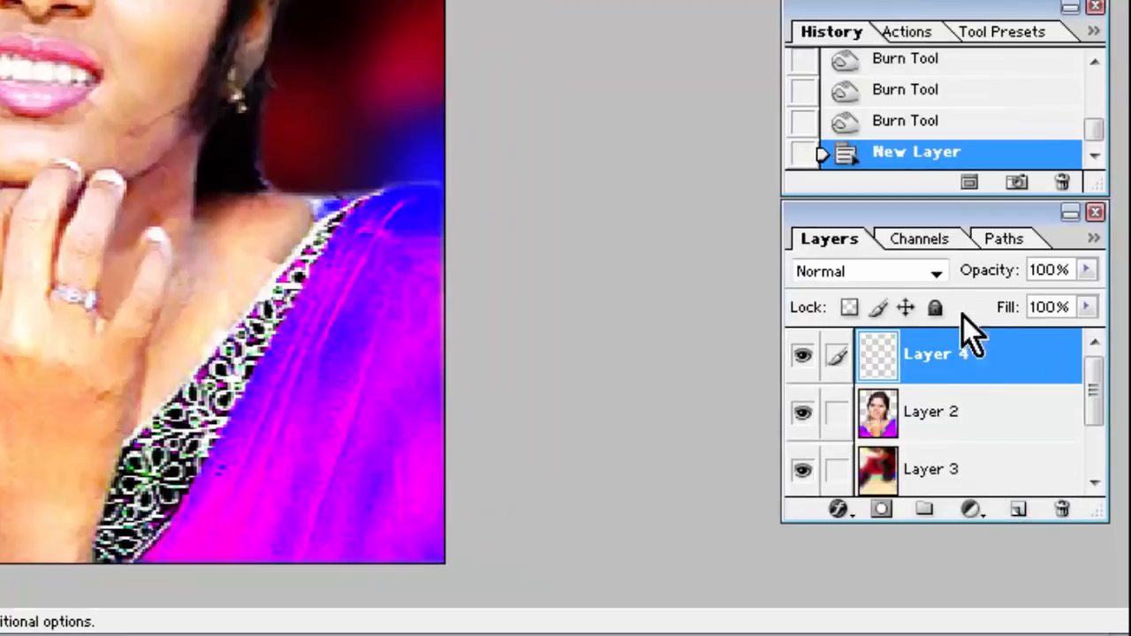
{"action": "left_click", "coordinate": [944, 279]}
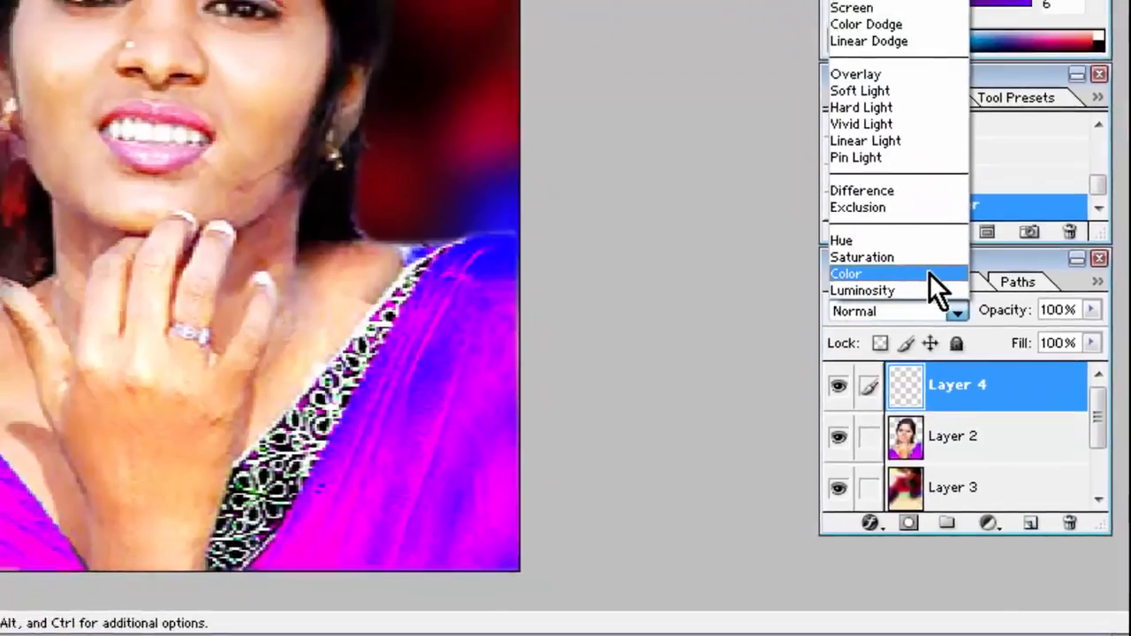
{"action": "left_click", "coordinate": [870, 230]}
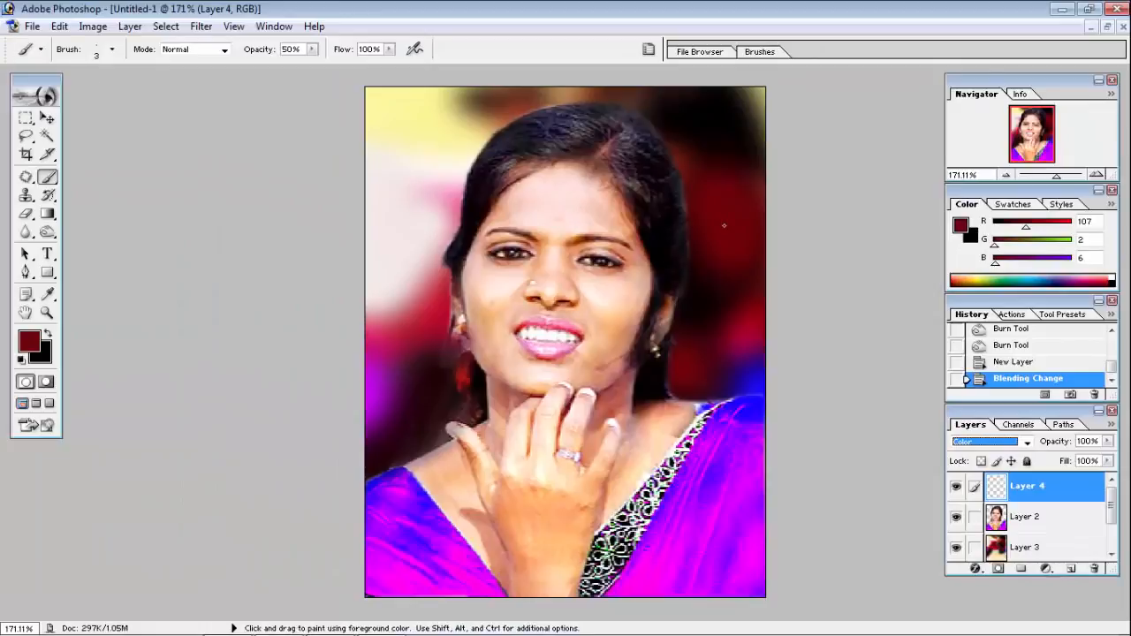
- Tint the hair dark red with a soft 49 px brush, and paint over it with an olive tone sampled from the background's upper corner
{"action": "right_click", "coordinate": [724, 226]}
{"action": "left_click", "coordinate": [831, 354]}
{"action": "left_click", "coordinate": [785, 256]}
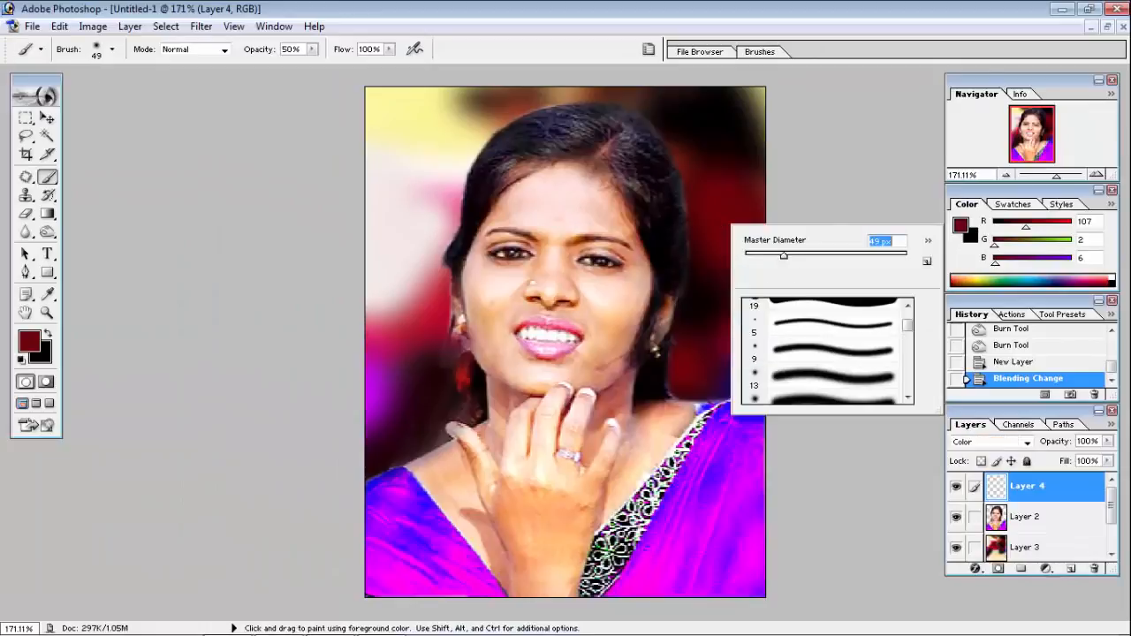
{"action": "left_click", "coordinate": [601, 121]}
{"action": "mouse_move", "coordinate": [601, 120]}
{"action": "left_mouse_down"}
{"action": "mouse_move", "coordinate": [518, 126]}
{"action": "mouse_move", "coordinate": [468, 165]}
{"action": "mouse_move", "coordinate": [418, 267]}
{"action": "left_mouse_up"}
{"action": "mouse_move", "coordinate": [645, 156]}
{"action": "left_mouse_down"}
{"action": "mouse_move", "coordinate": [616, 131]}
{"action": "mouse_move", "coordinate": [643, 192]}
{"action": "mouse_move", "coordinate": [669, 213]}
{"action": "mouse_move", "coordinate": [671, 154]}
{"action": "mouse_move", "coordinate": [686, 286]}
{"action": "mouse_move", "coordinate": [657, 345]}
{"action": "mouse_move", "coordinate": [659, 366]}
{"action": "mouse_move", "coordinate": [692, 379]}
{"action": "left_mouse_up"}
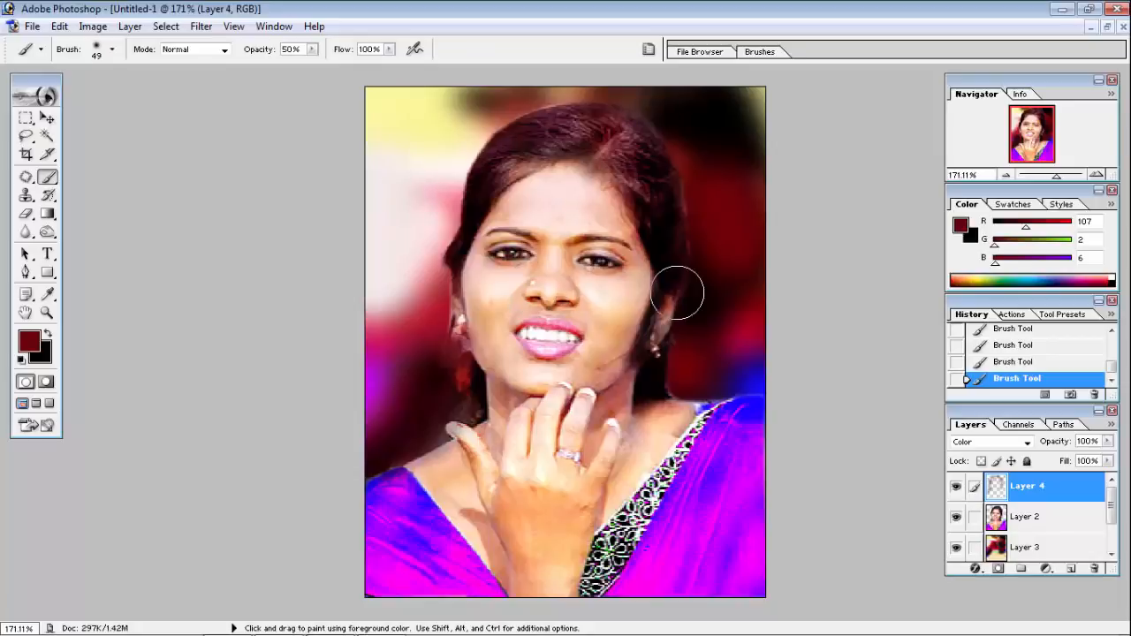
{"action": "left_click", "coordinate": [762, 95], "text": "alt"}
{"action": "mouse_move", "coordinate": [616, 158]}
{"action": "left_mouse_down"}
{"action": "mouse_move", "coordinate": [643, 158]}
{"action": "mouse_move", "coordinate": [659, 175]}
{"action": "mouse_move", "coordinate": [641, 186]}
{"action": "mouse_move", "coordinate": [654, 201]}
{"action": "mouse_move", "coordinate": [606, 139]}
{"action": "mouse_move", "coordinate": [565, 119]}
{"action": "mouse_move", "coordinate": [520, 150]}
{"action": "mouse_move", "coordinate": [463, 163]}
{"action": "mouse_move", "coordinate": [515, 160]}
{"action": "mouse_move", "coordinate": [468, 186]}
{"action": "left_mouse_up"}
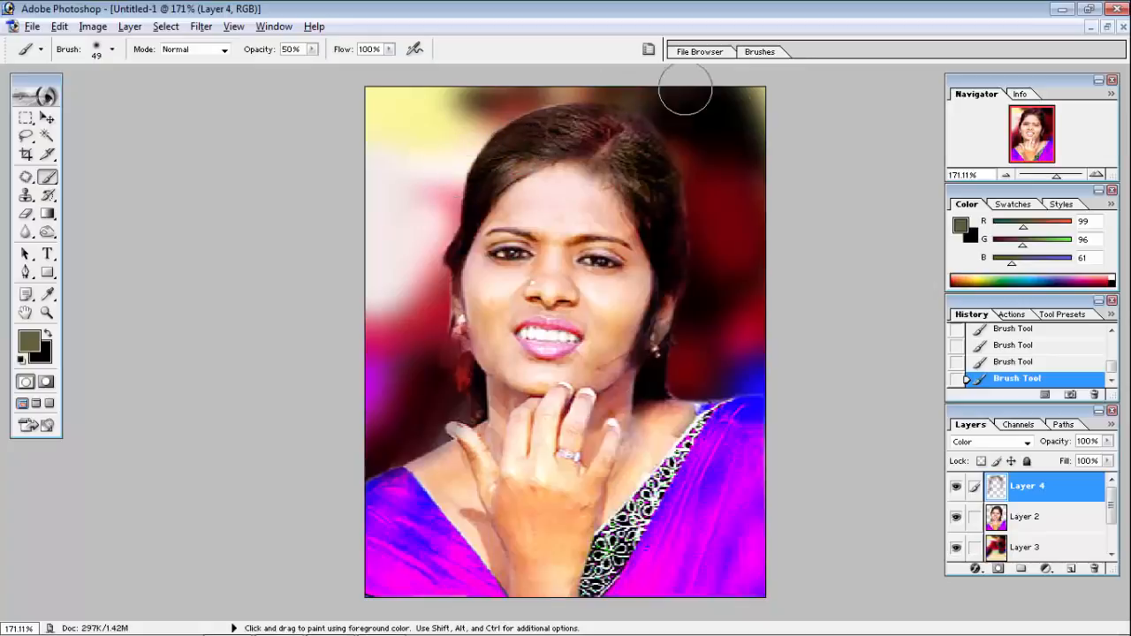